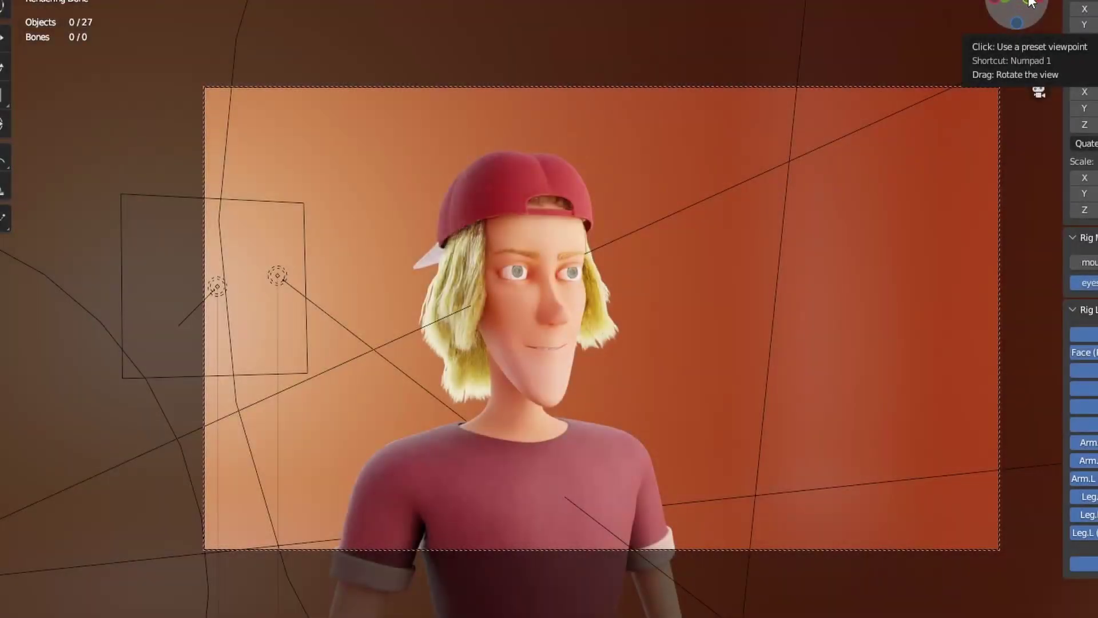
Orbit around the finished blonde character, then snap to an X-axis side view.
mouse_move(1029, 3)
left_mouse_down()
mouse_move(975, 9)
mouse_move(1028, 3)
left_mouse_up()
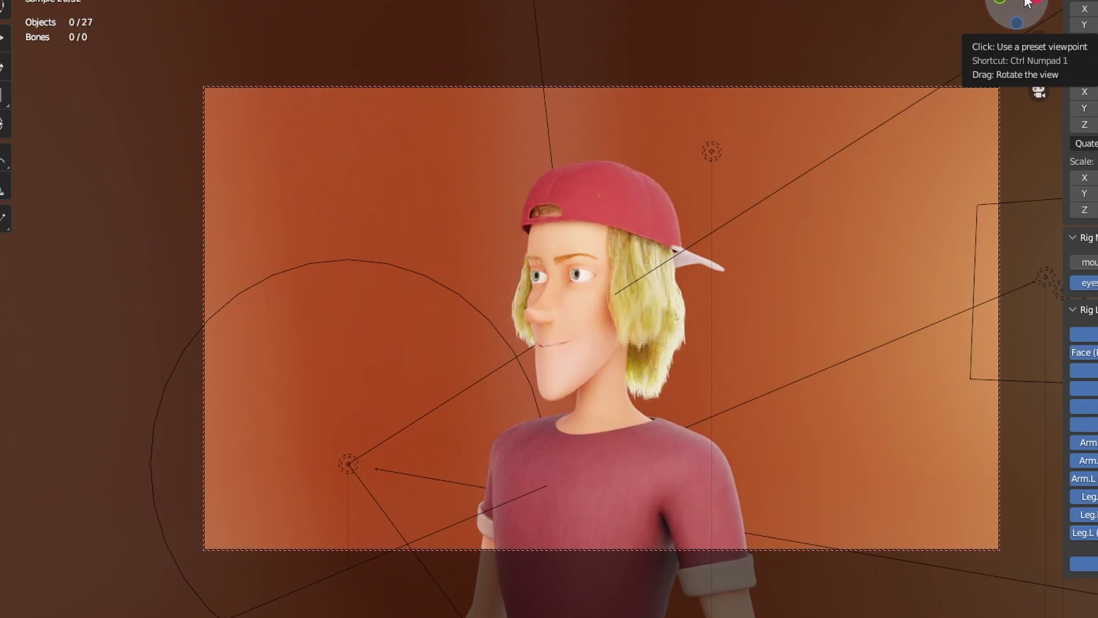
left_click_drag(1028, 3, 1016, 25)
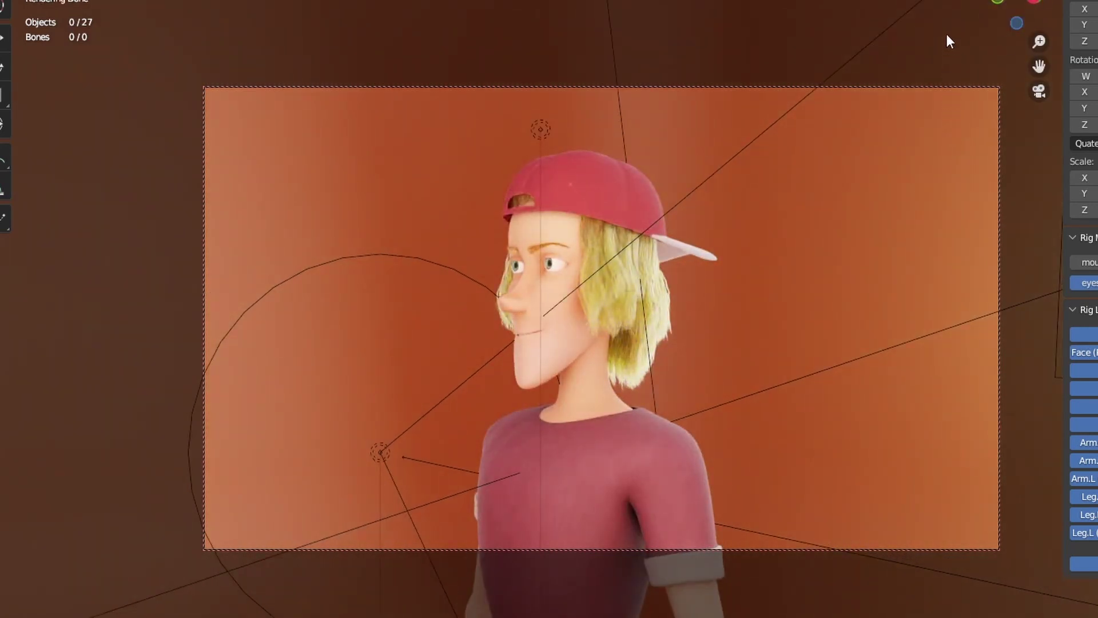
left_click_drag(1017, 17, 917, 22)
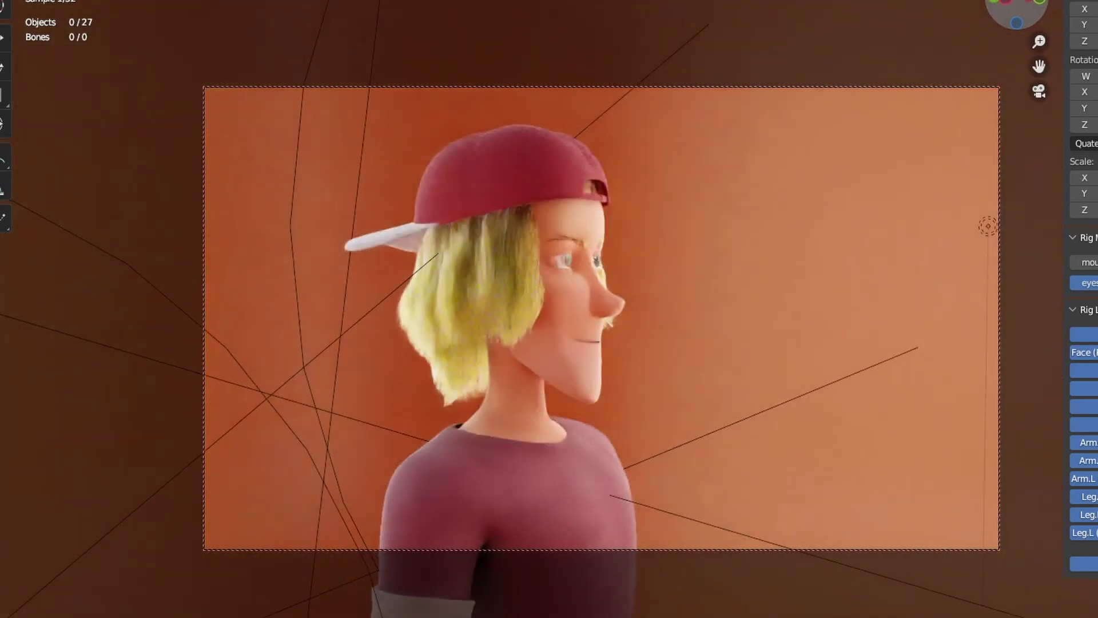
left_click(1039, 6)
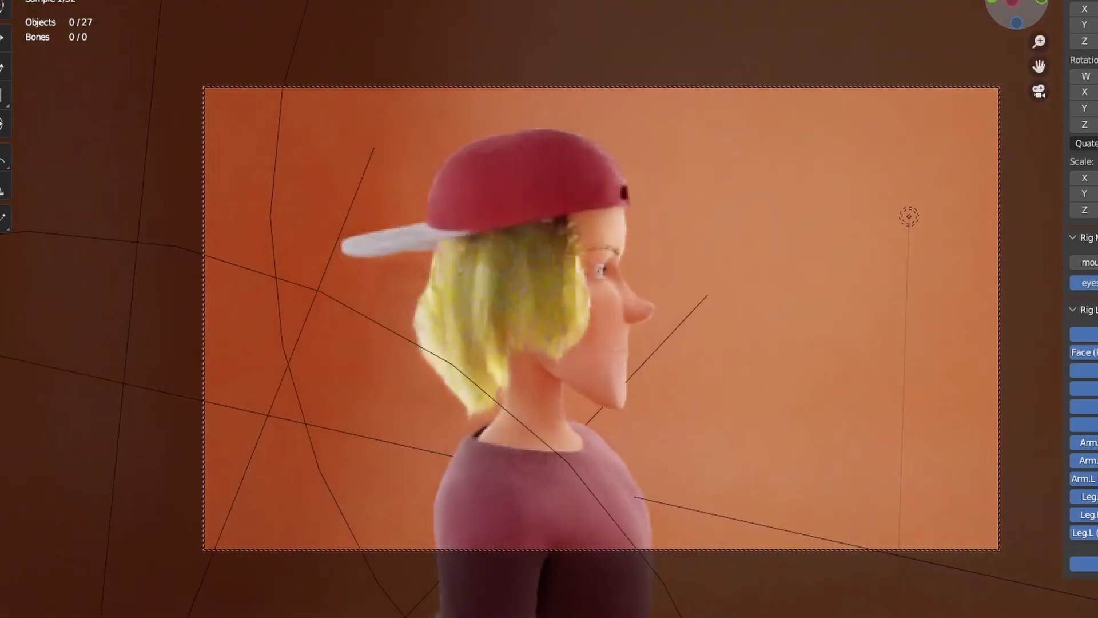
scroll(797, 49, "up", 2)
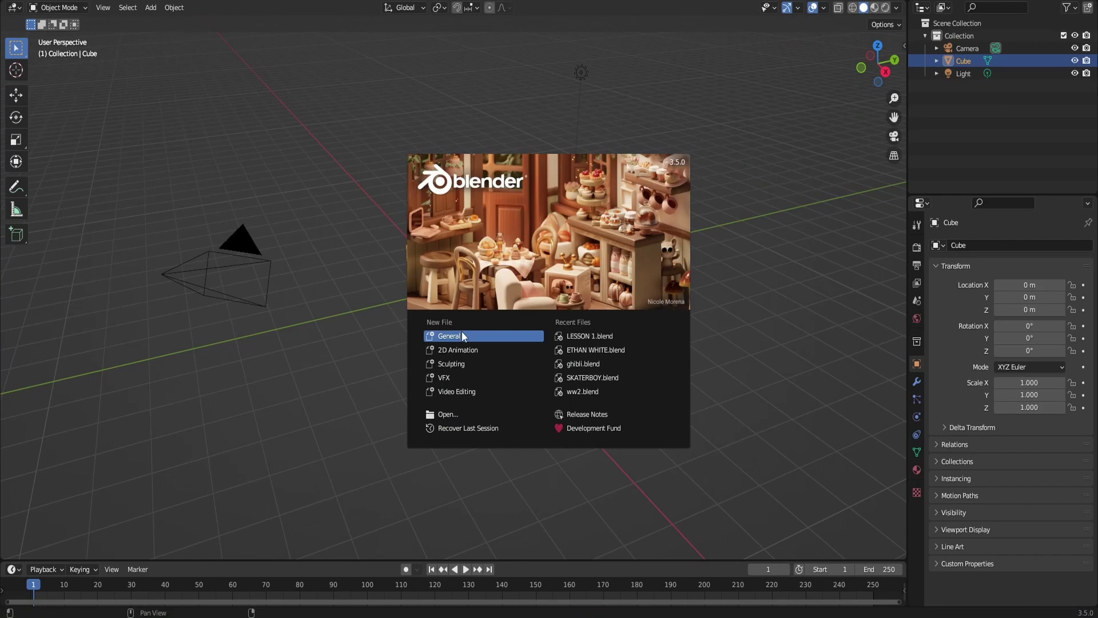
Turn the default cube into a smooth-shaded sphere with an applied level-2 subdivision.
left_click(462, 333)
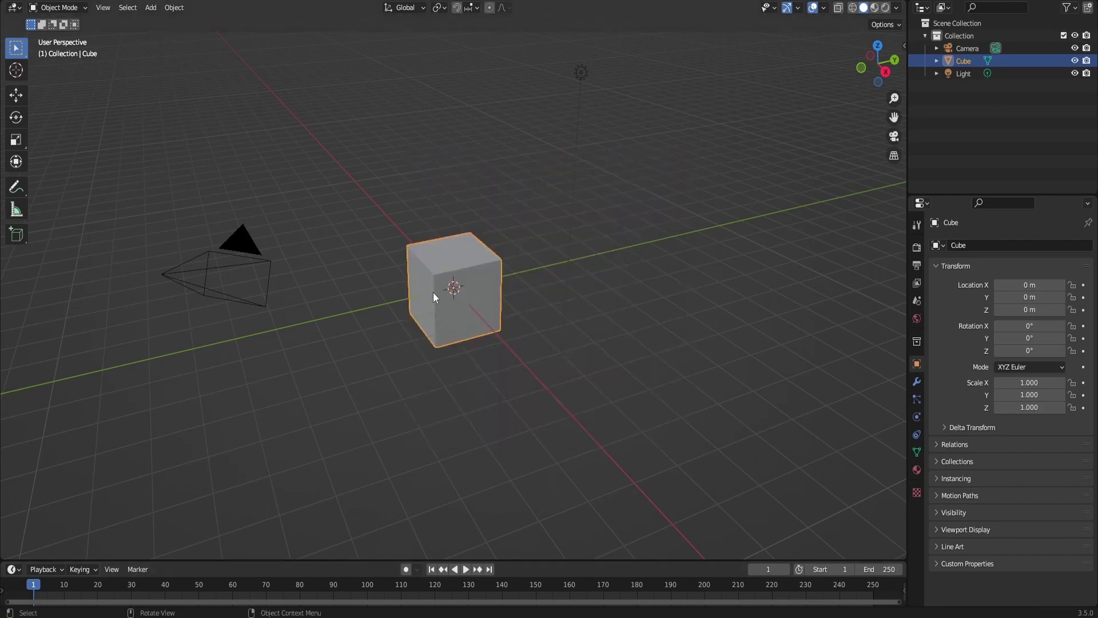
key("ctrl+2")
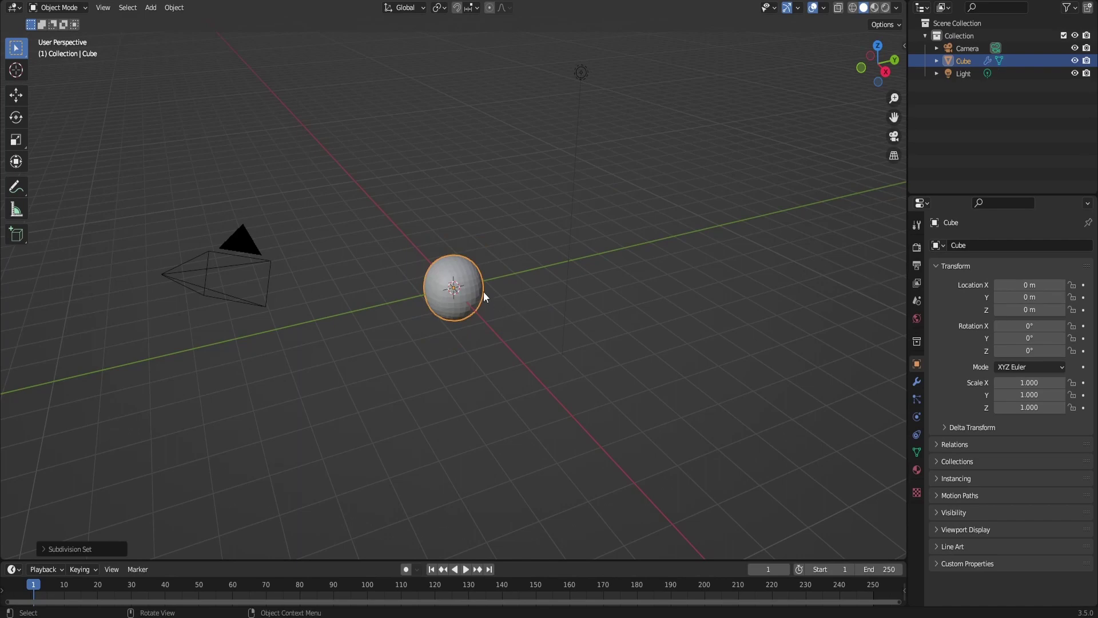
right_click(483, 288)
left_click(483, 287)
left_click(917, 381)
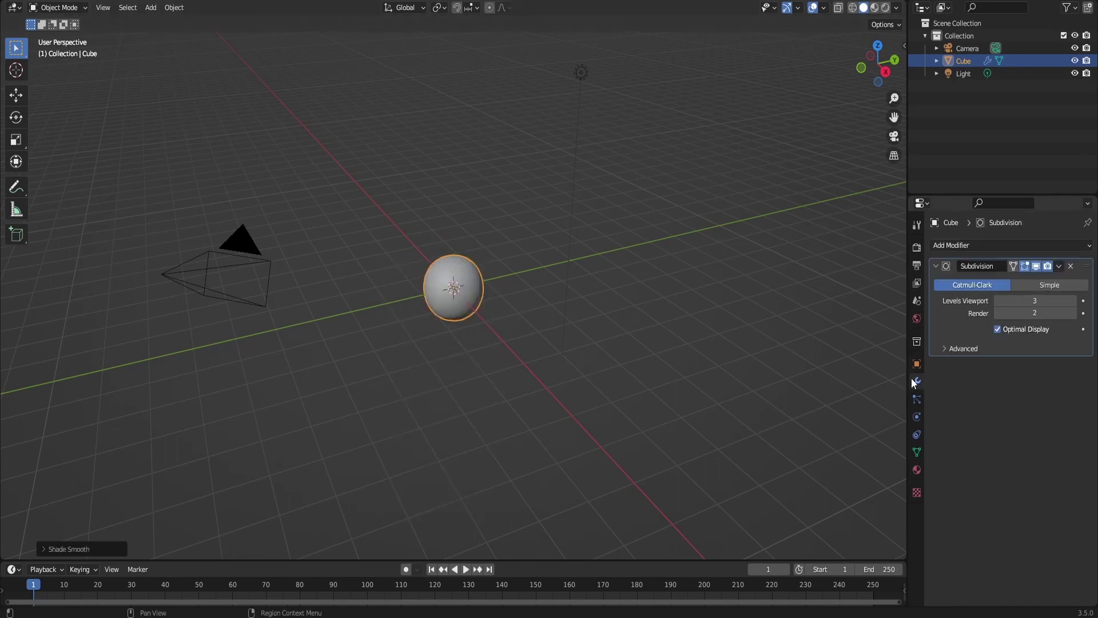
key("ctrl+a")
scroll(527, 302, "up", 3)
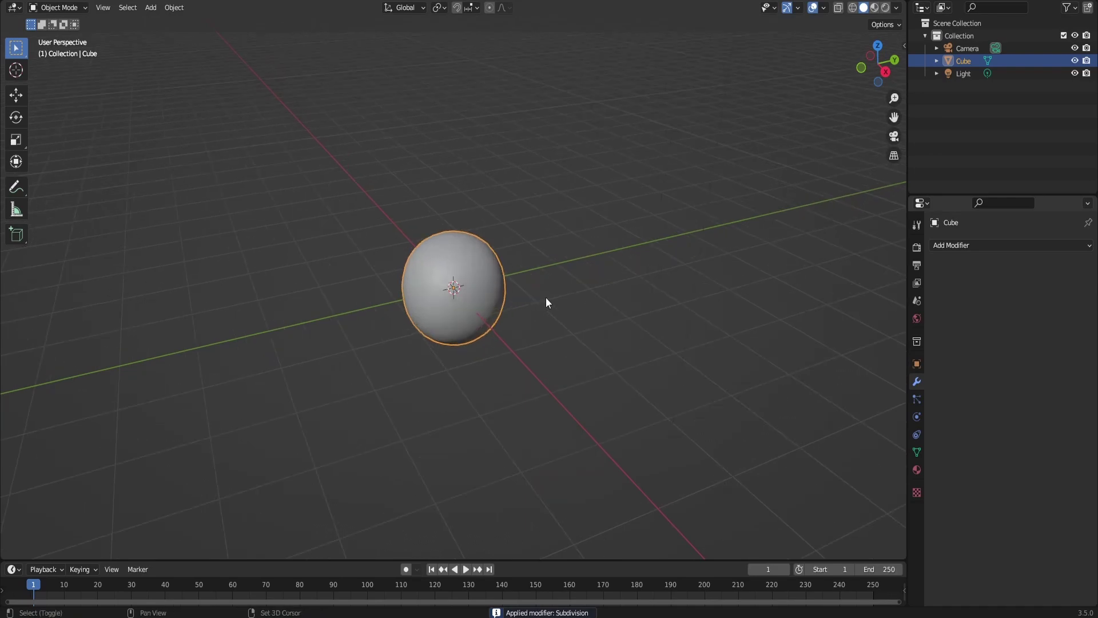
Add a Fur hair-curves object onto the sphere.
key("shift+a")
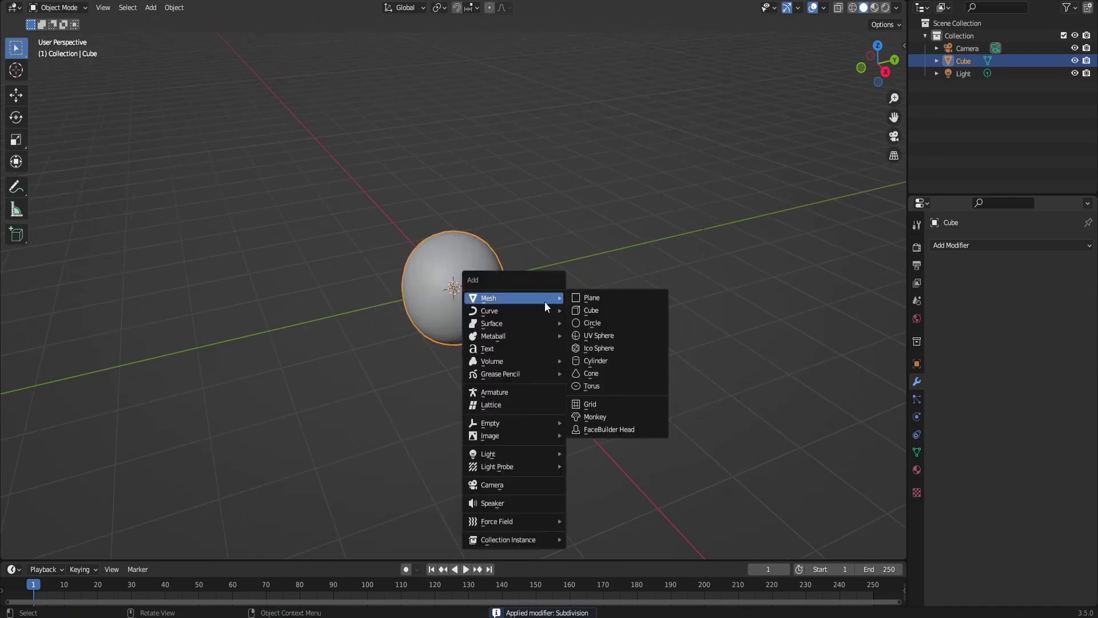
mouse_move(537, 310)
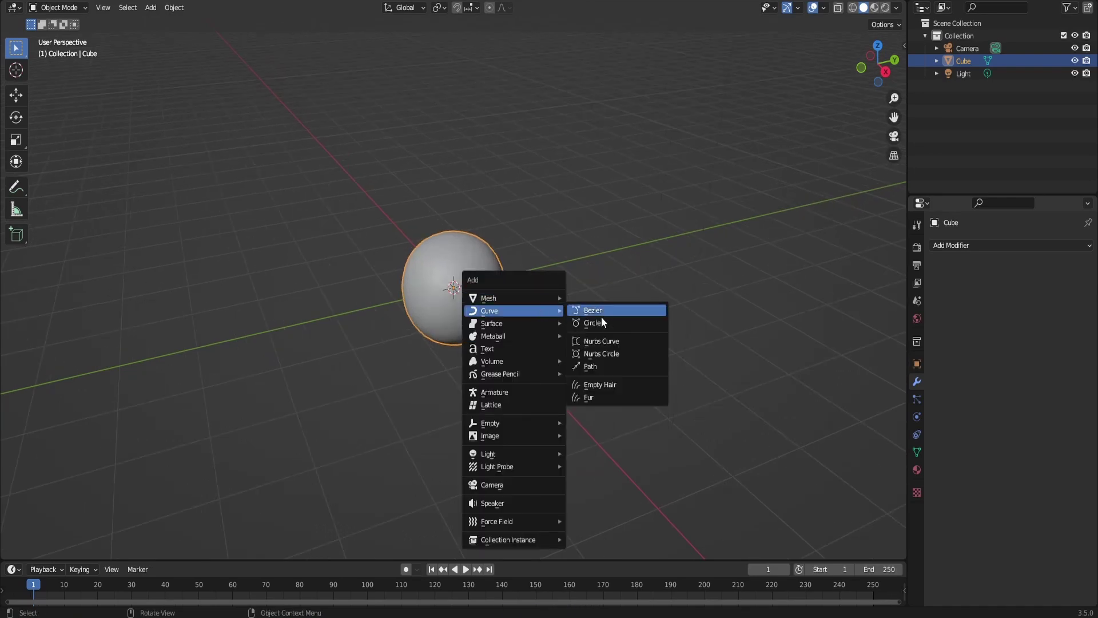
left_click(609, 396)
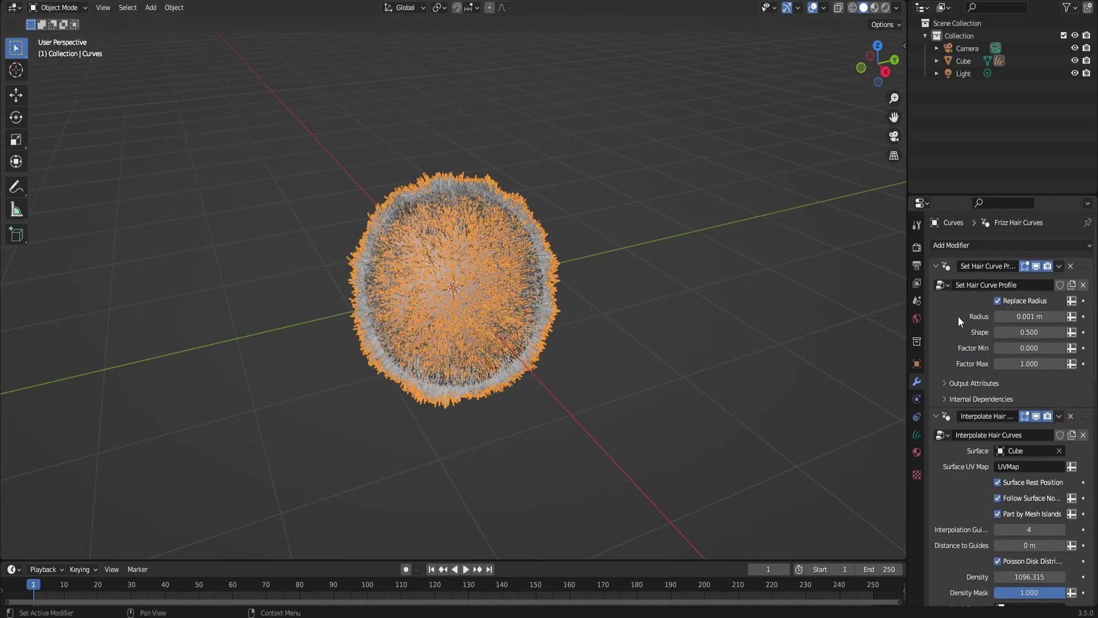
Collapse the hair modifier panels, deselect the hair, and check the interaction modes.
scroll(959, 315, "down", 5)
scroll(958, 316, "up", 5)
left_click_drag(935, 270, 935, 330)
left_click(696, 273)
scroll(471, 223, "up", 3)
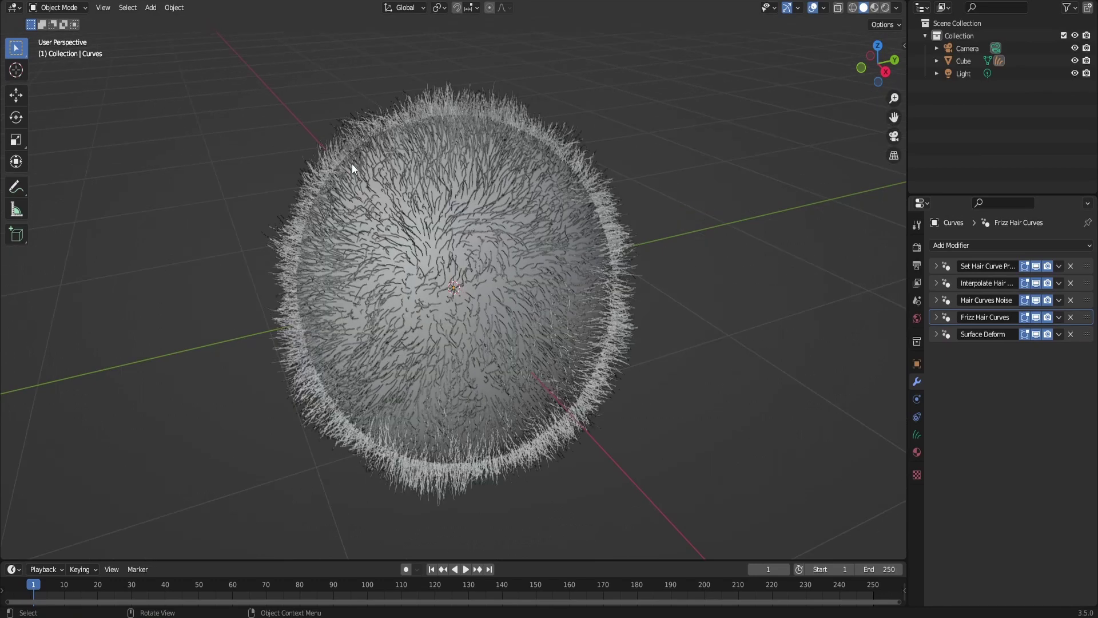
left_click(61, 8)
mouse_move(881, 69)
left_mouse_down()
mouse_move(892, 73)
mouse_move(863, 68)
left_mouse_up()
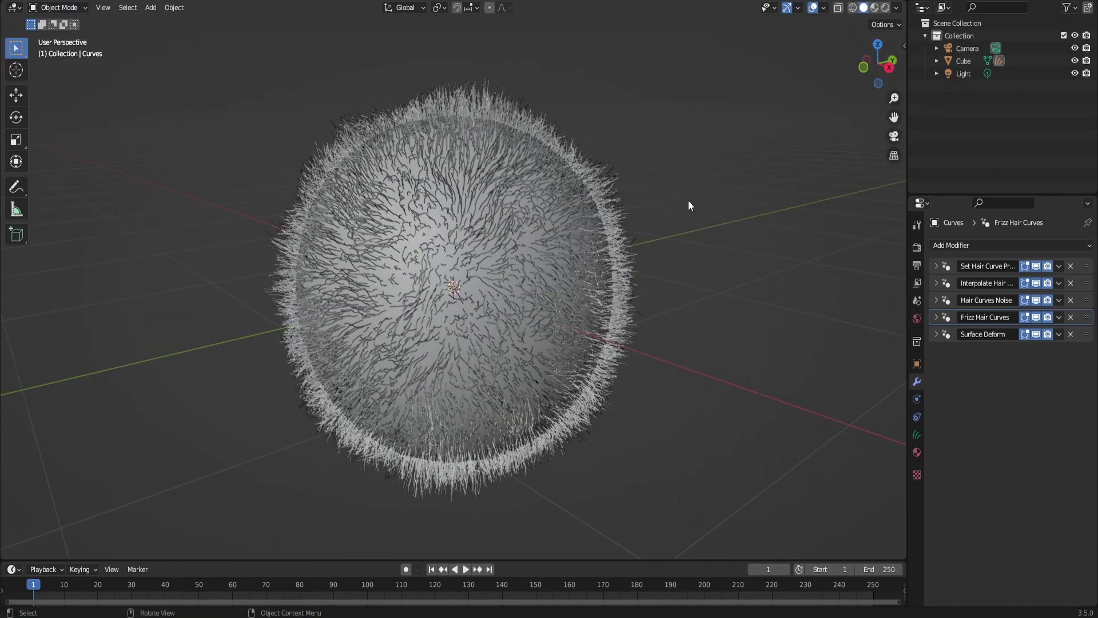
Expand Set Hair Curve Profile and raise its Radius to 0.041 m.
left_click(934, 267)
left_click(935, 266)
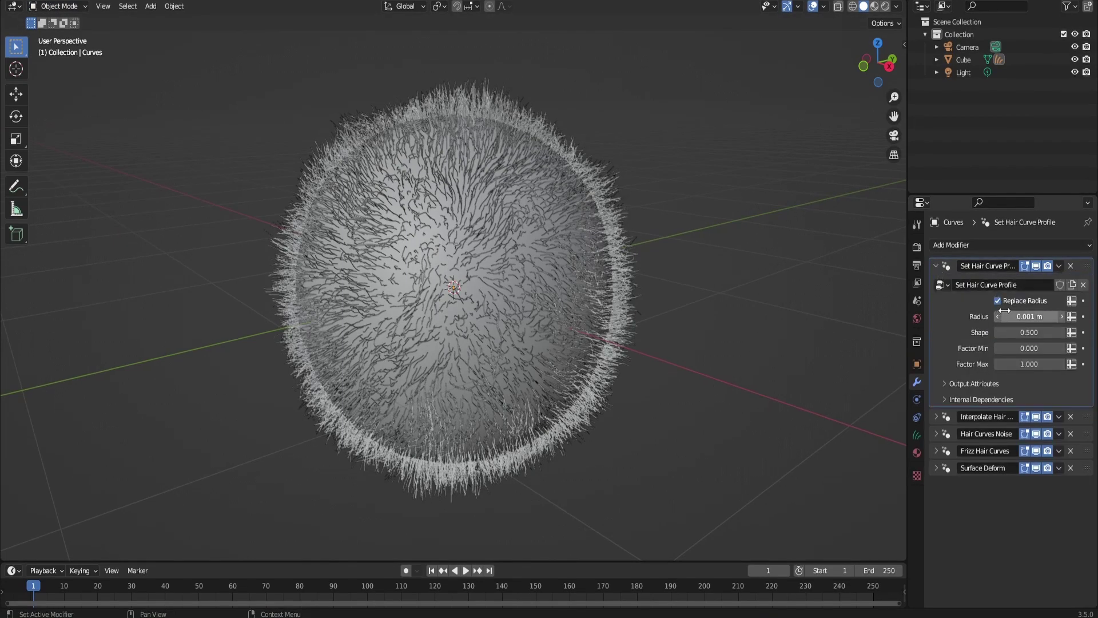
scroll(619, 272, "up", 3)
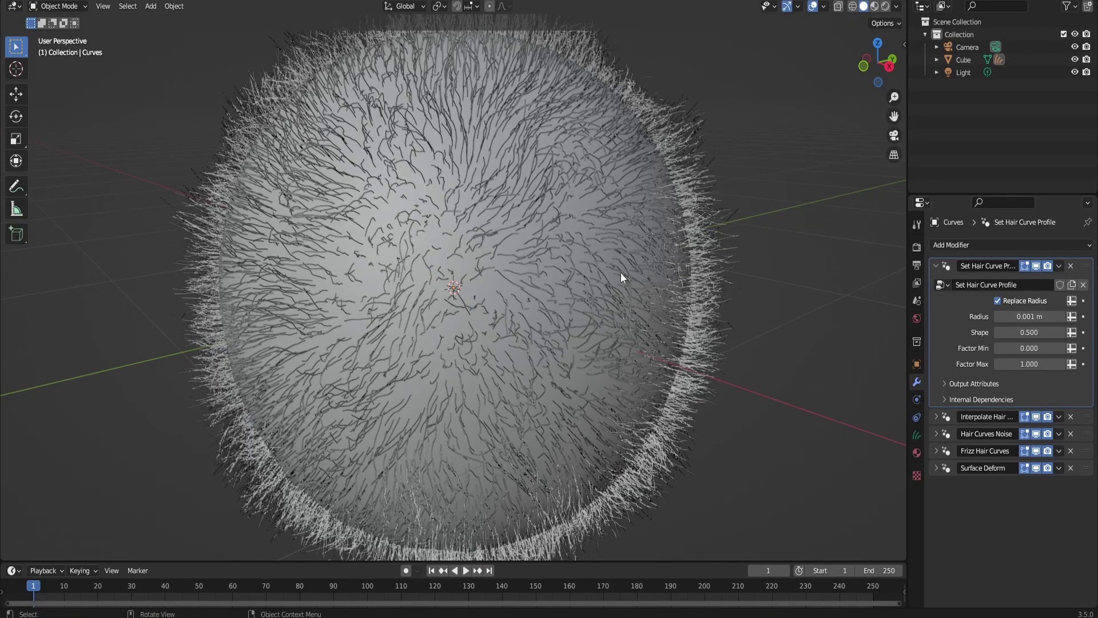
left_click_drag(873, 64, 852, 65)
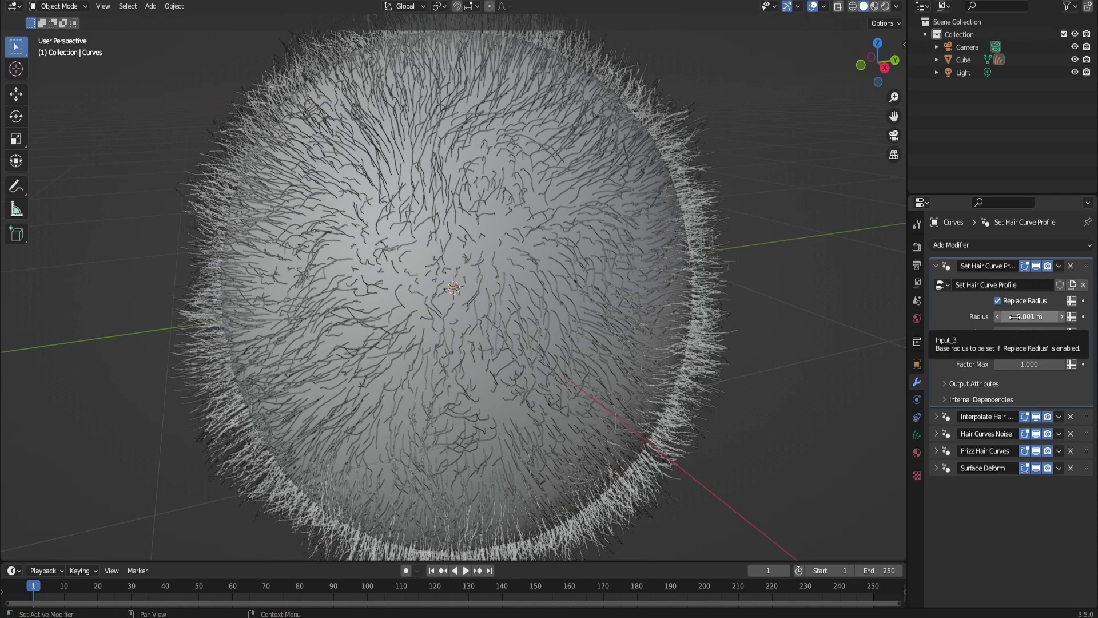
left_click_drag(1014, 316, 1047, 316)
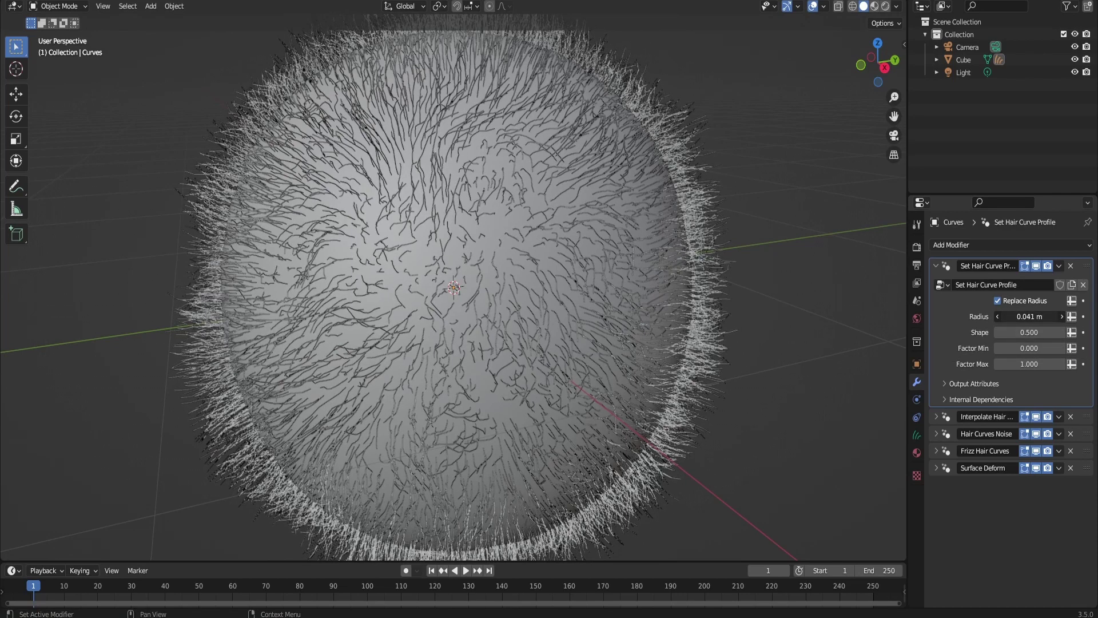
In Render Properties, draw curves as Strip shape with Additional Subdivision 1.
left_click(917, 246)
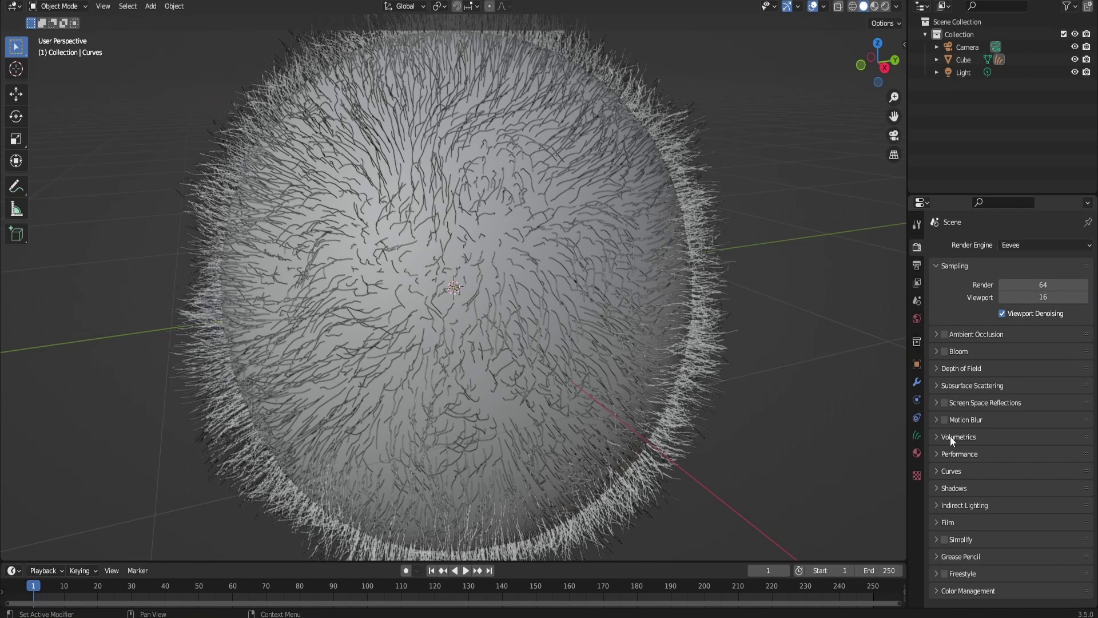
left_click(950, 471)
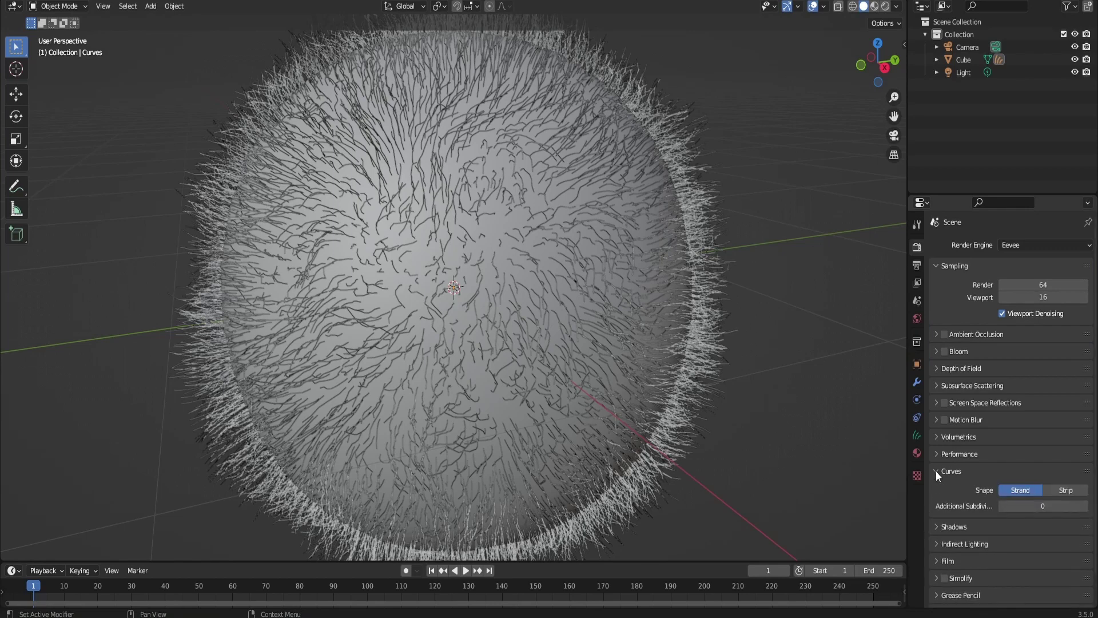
left_click(1065, 490)
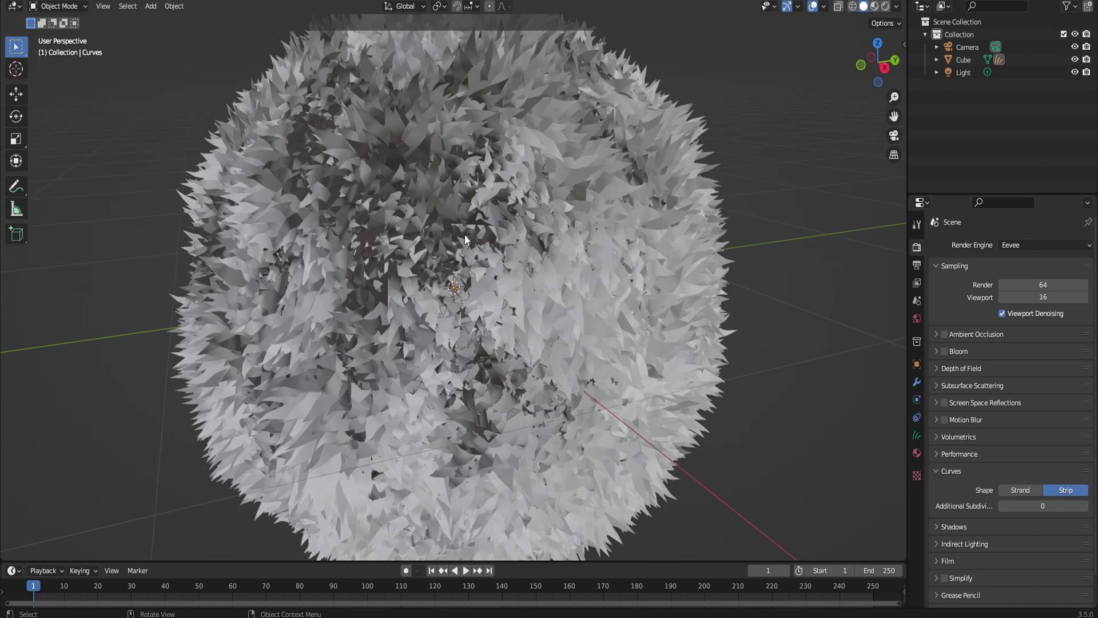
left_click(1085, 506)
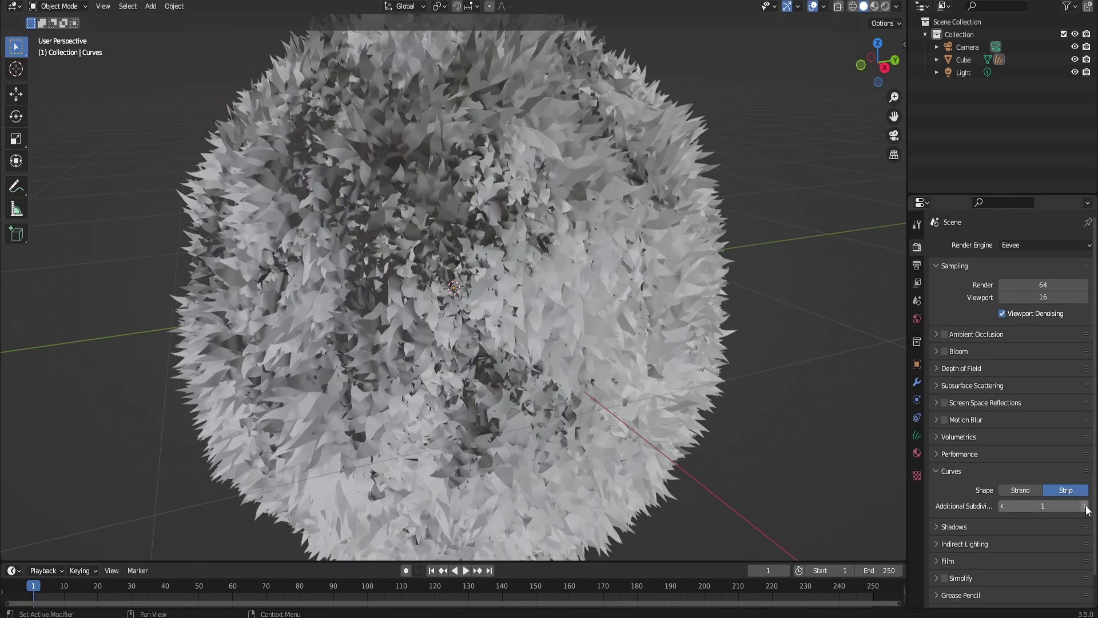
left_click(916, 382)
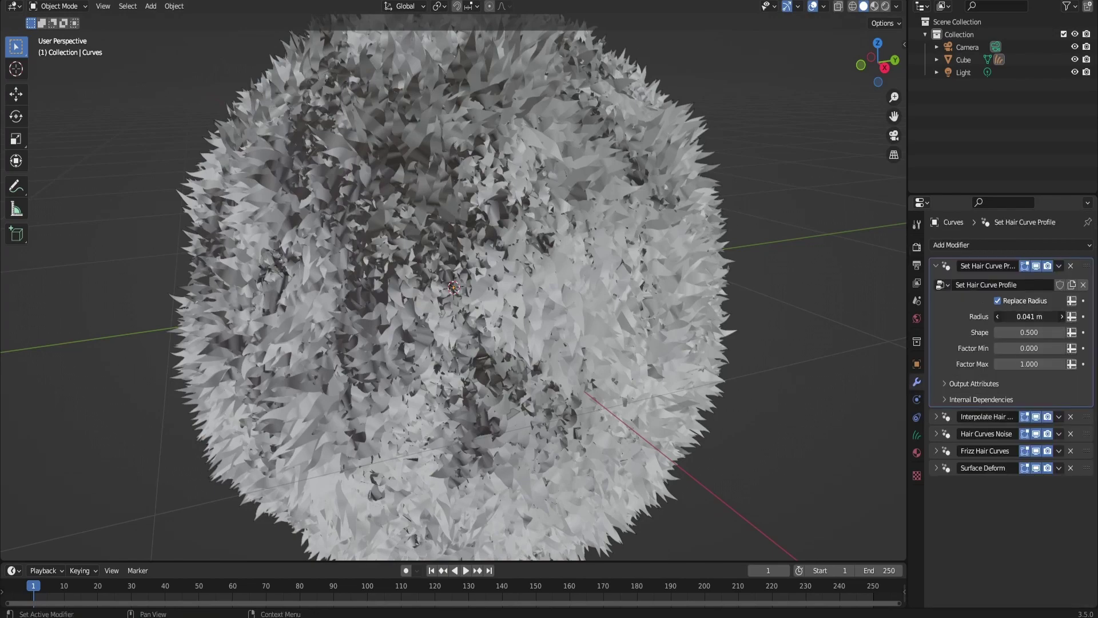
Set the hair curve profile Radius to 0.0015 m.
left_click_drag(1029, 316, 995, 317)
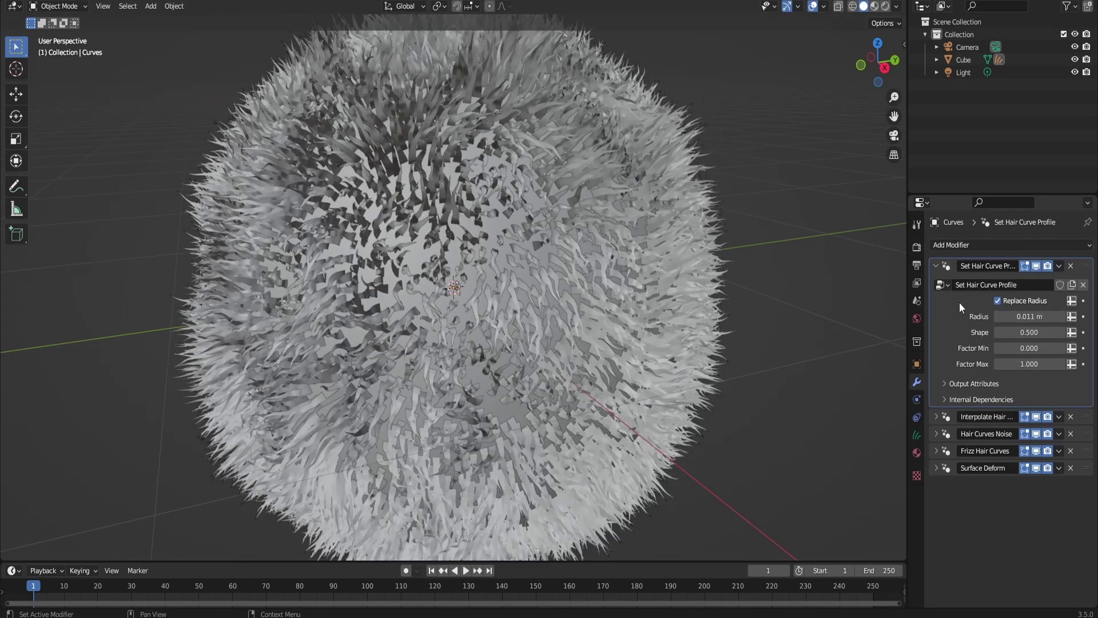
scroll(533, 255, "up", 5)
mouse_move(865, 78)
left_mouse_down()
mouse_move(875, 75)
mouse_move(867, 77)
left_mouse_up()
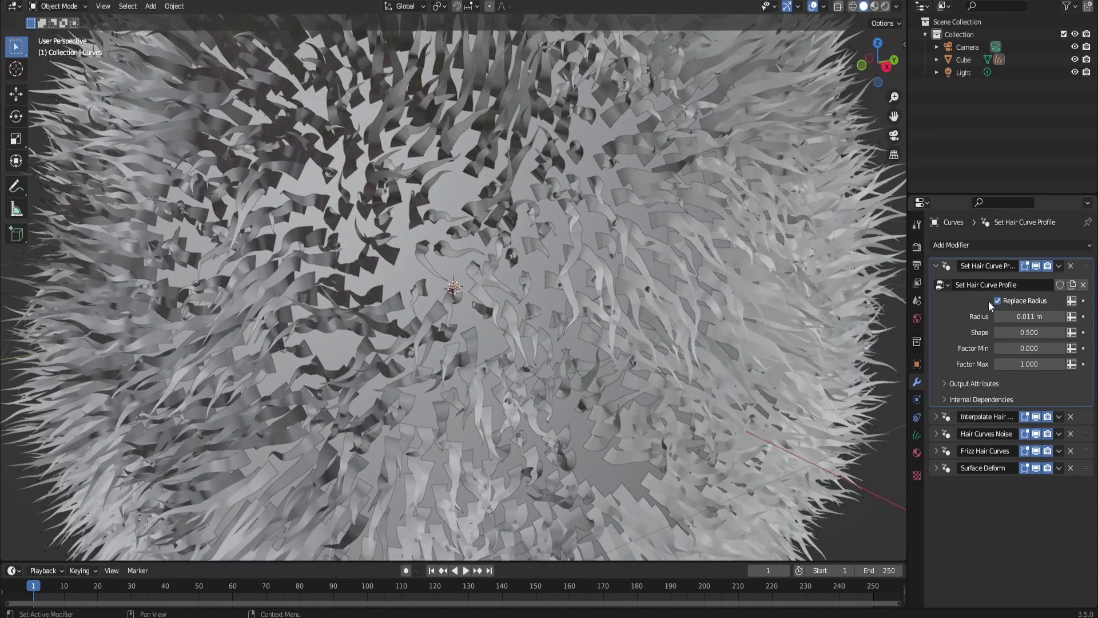
left_click(999, 316)
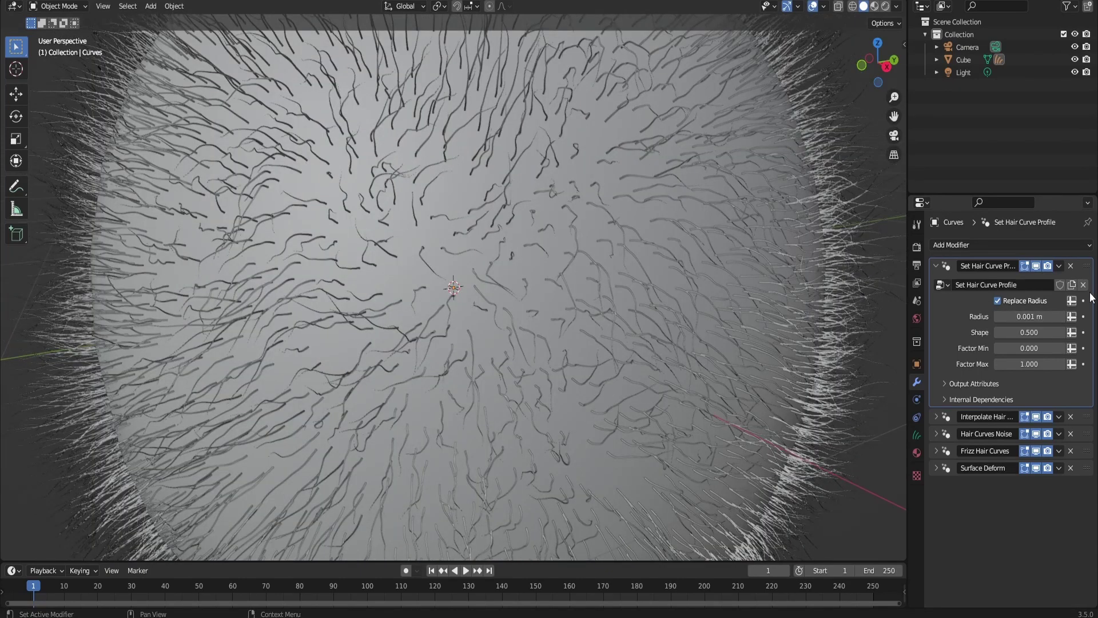
left_click(1047, 317)
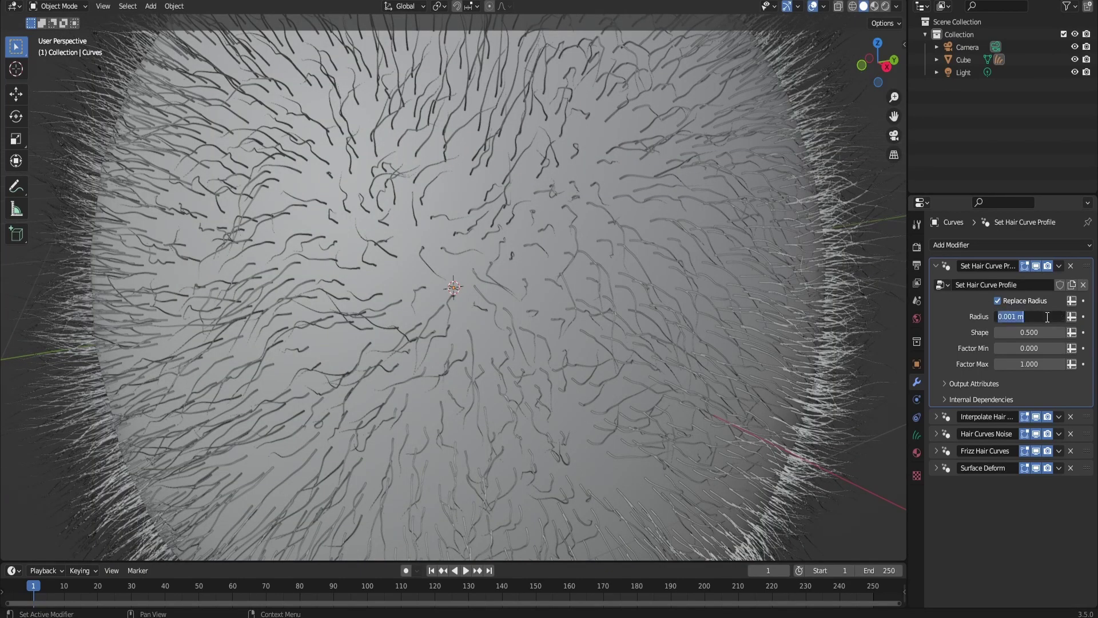
type("0.0015")
key("Return")
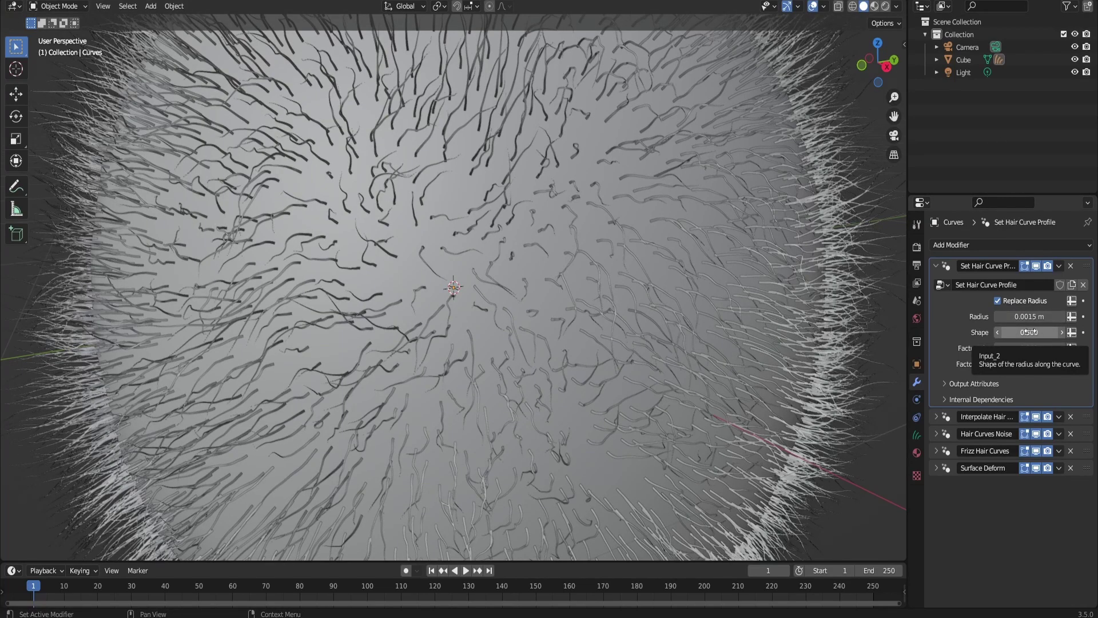
Try several profile Shape values, then settle on Shape 0.75 for finer strands.
scroll(759, 289, "down", 3)
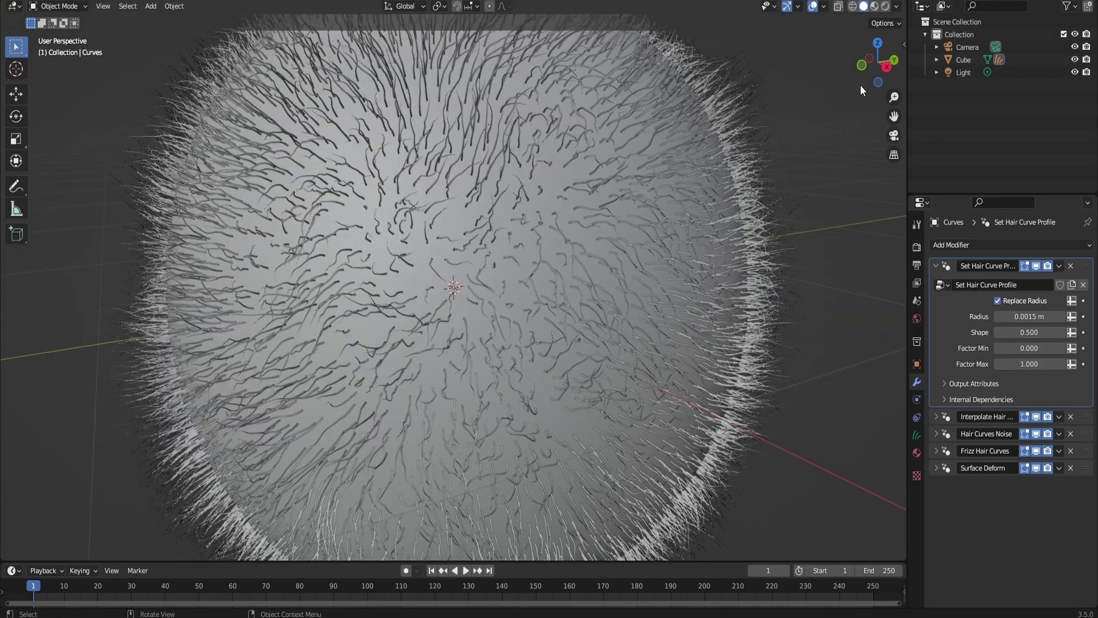
left_click_drag(869, 72, 874, 67)
scroll(759, 288, "up", 5)
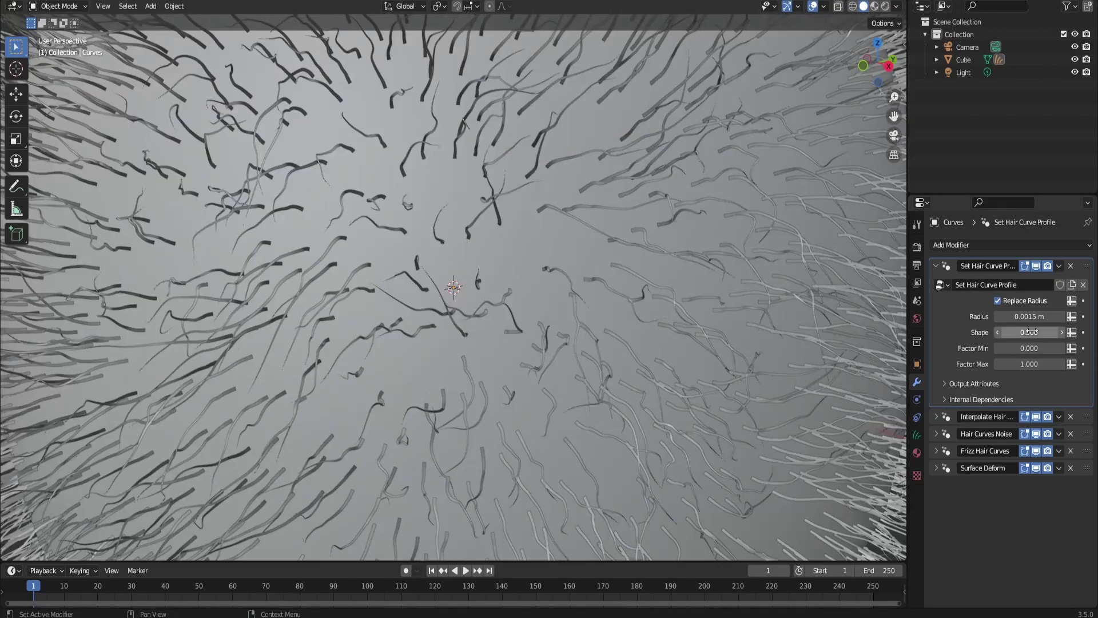
left_click_drag(1029, 332, 1055, 332)
scroll(807, 285, "down", 5)
left_click_drag(872, 63, 876, 65)
scroll(877, 63, "up", 4)
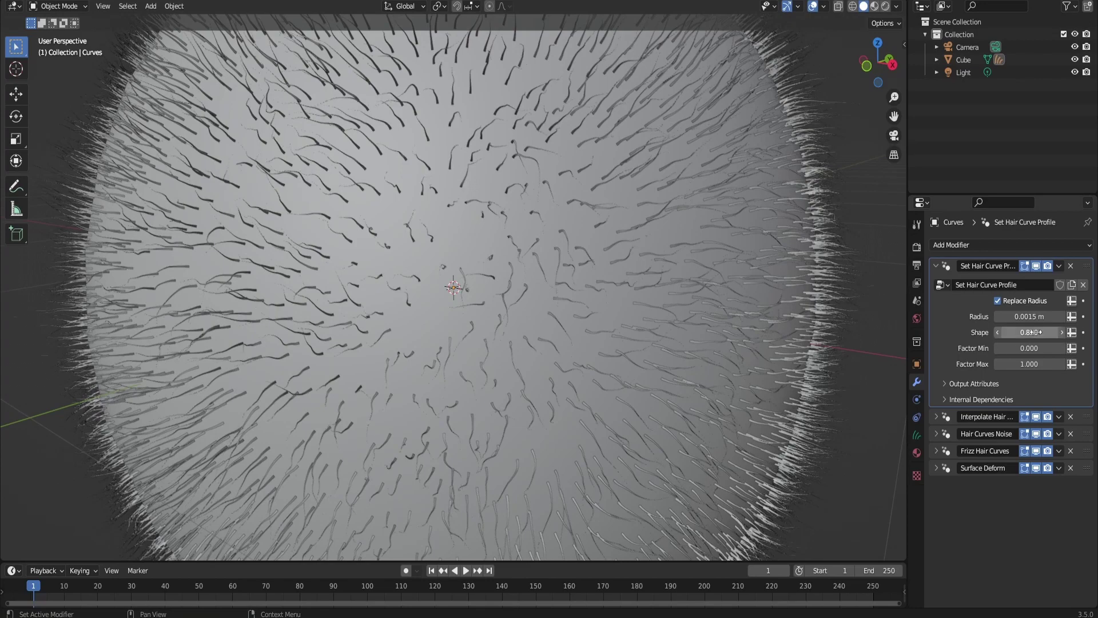
mouse_move(1033, 331)
left_mouse_down()
mouse_move(969, 331)
mouse_move(1036, 331)
left_mouse_up()
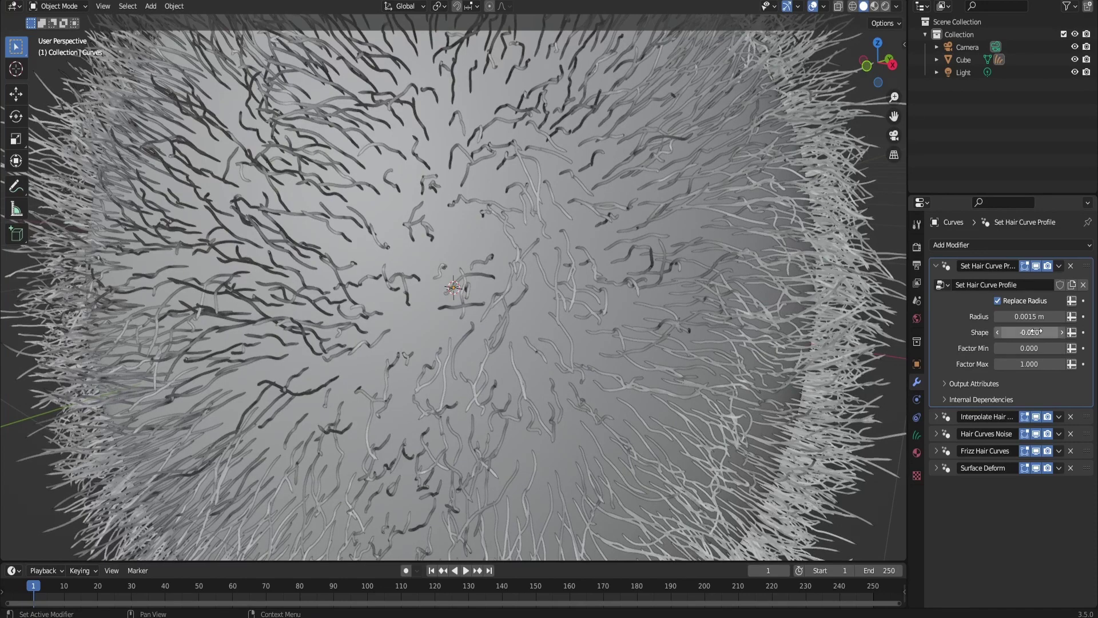
mouse_move(1036, 331)
left_mouse_down()
mouse_move(1097, 331)
mouse_move(1029, 335)
left_mouse_up()
left_click(1029, 335)
type("0.")
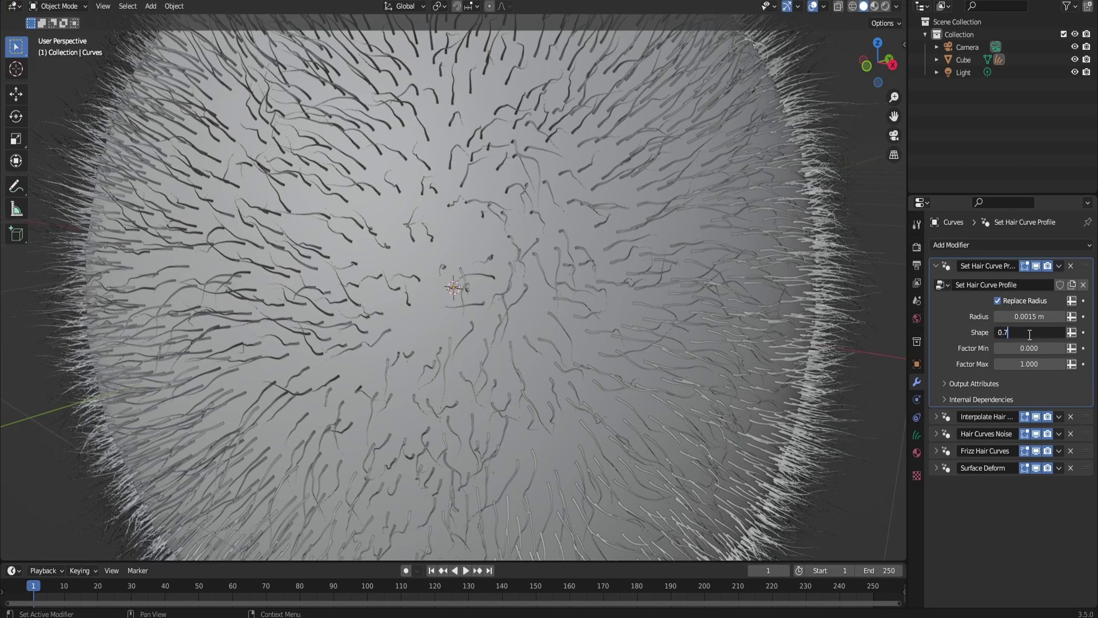
key("Return")
scroll(621, 201, "down", 4)
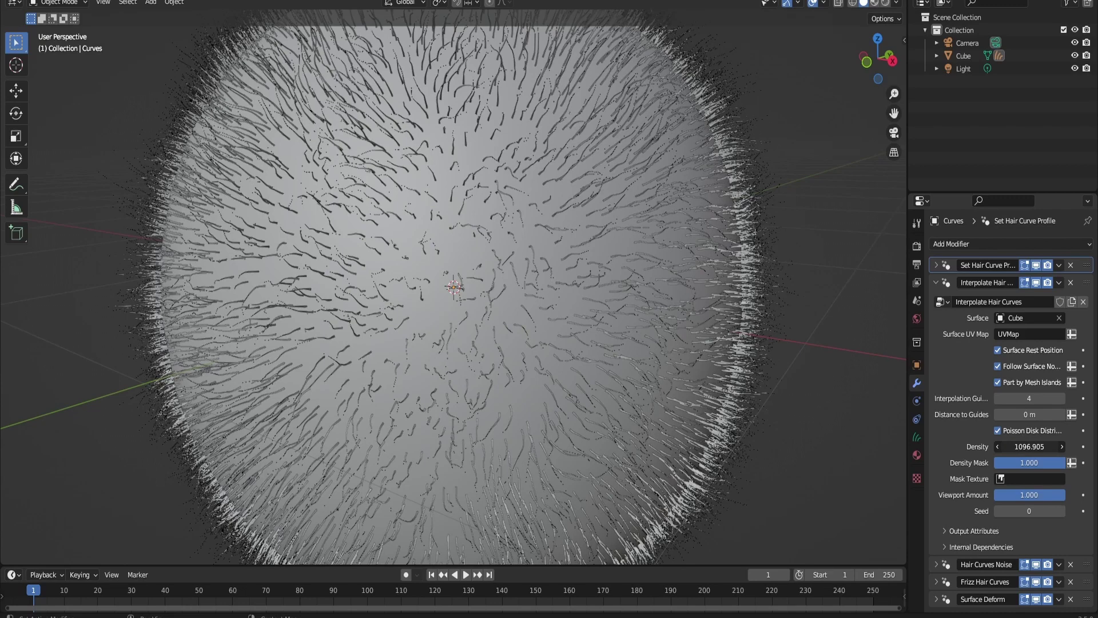
Set the Interpolate Hair Curves Density to 50000.
left_click(1011, 445)
type("50000")
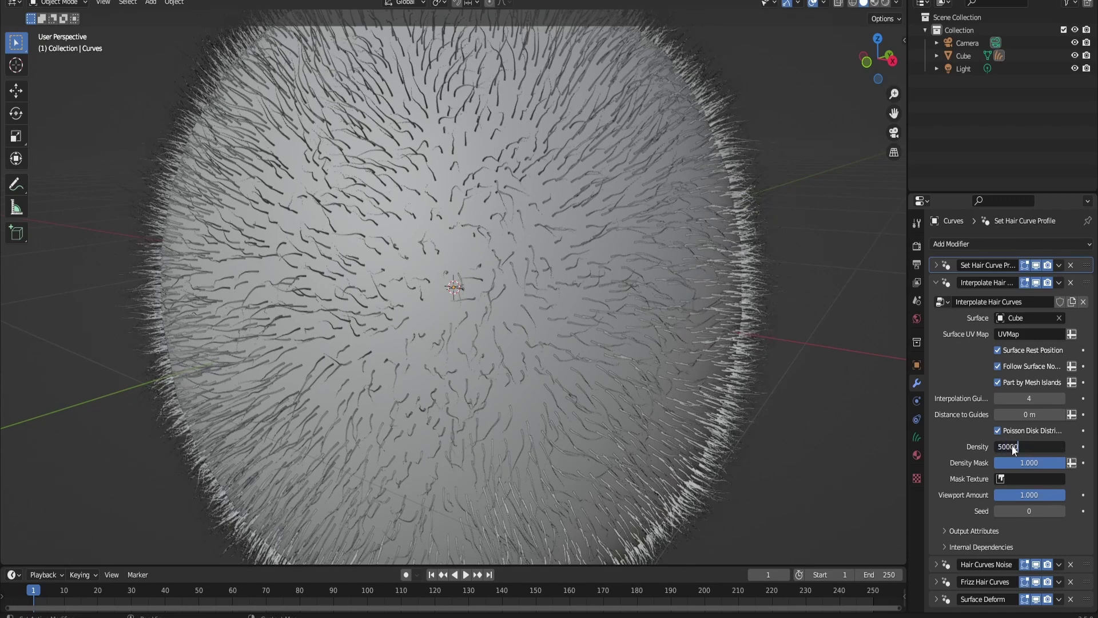
key("Return")
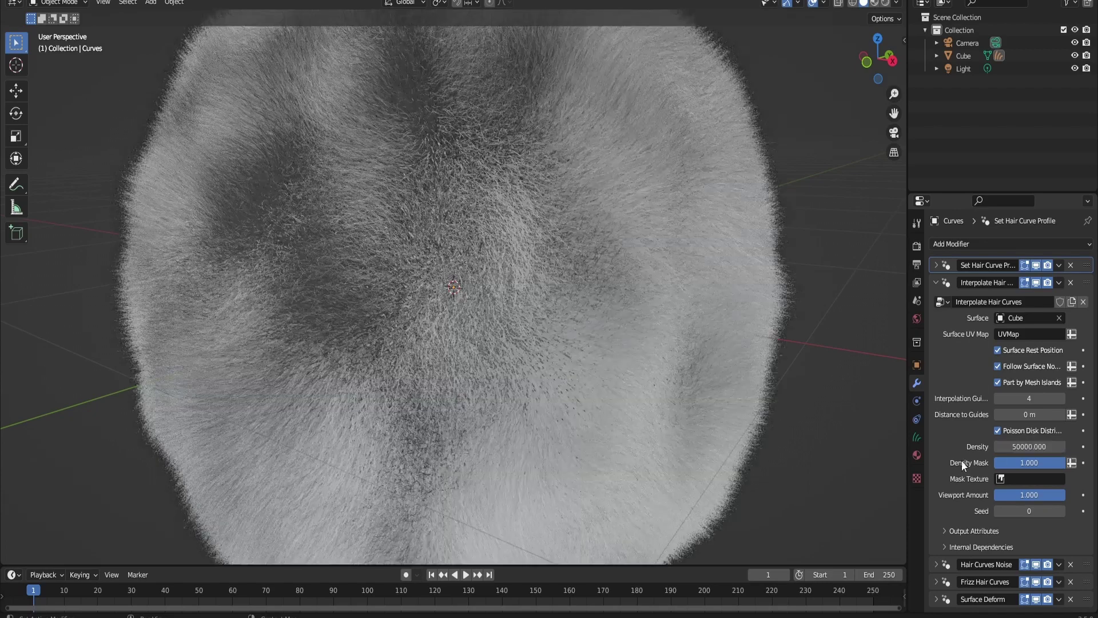
scroll(609, 376, "down", 6)
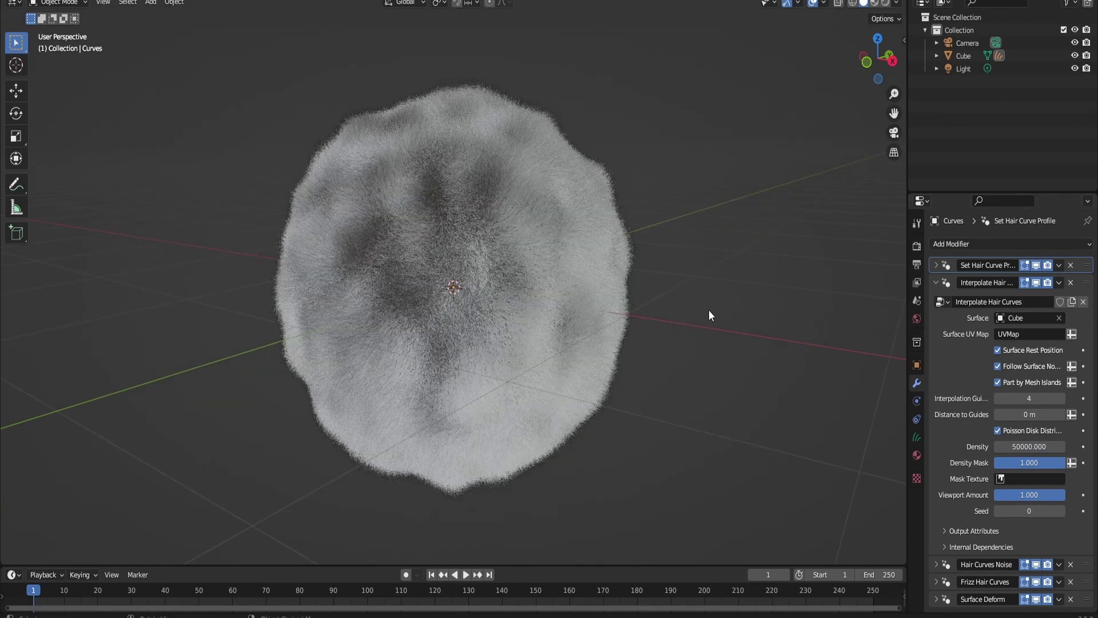
scroll(705, 309, "up", 5)
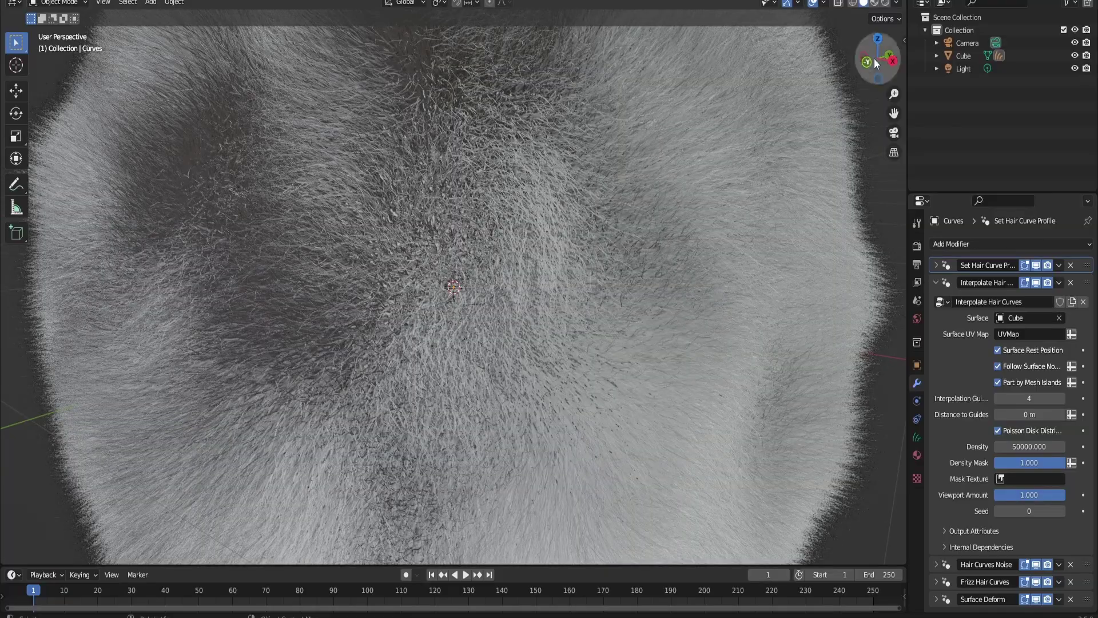
left_click_drag(874, 58, 872, 58)
scroll(871, 57, "down", 5)
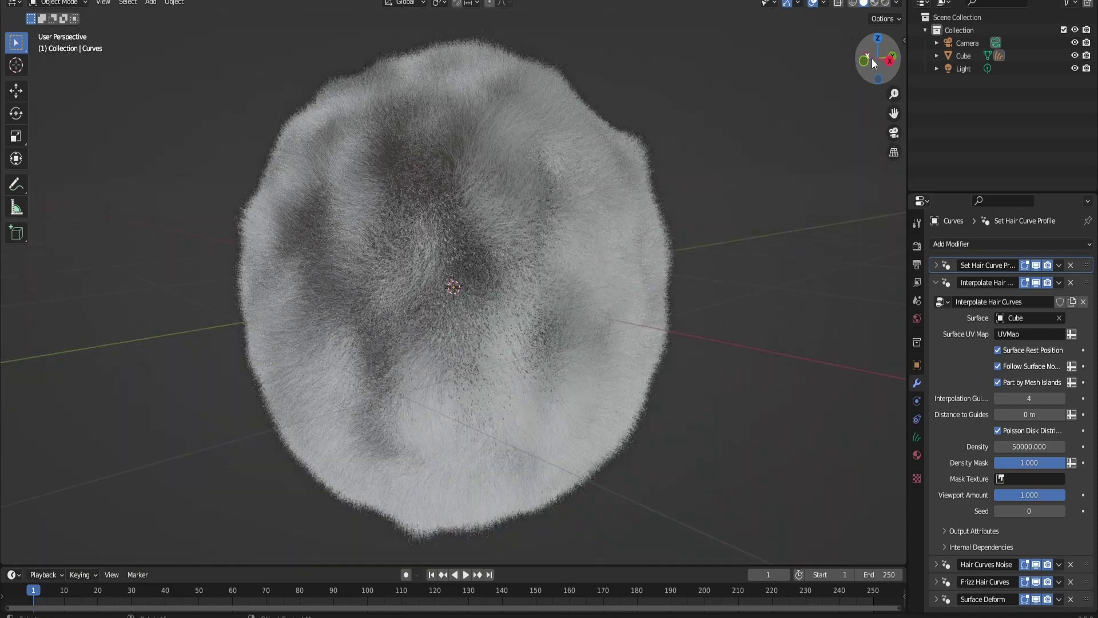
scroll(872, 57, "up", 2)
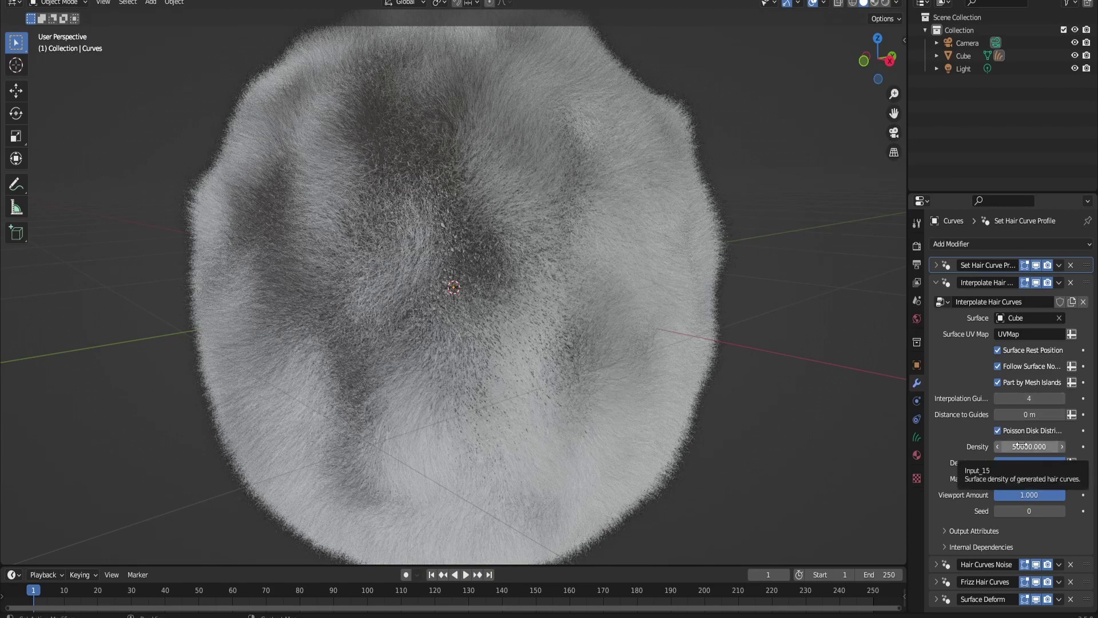
scroll(600, 227, "up", 2)
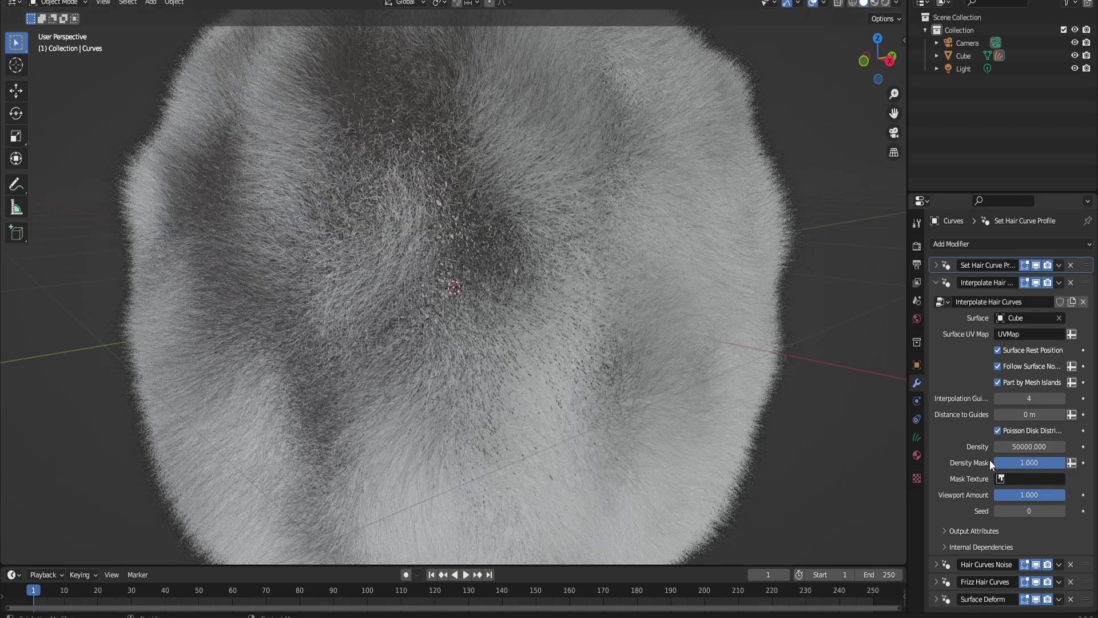
left_click(1041, 446)
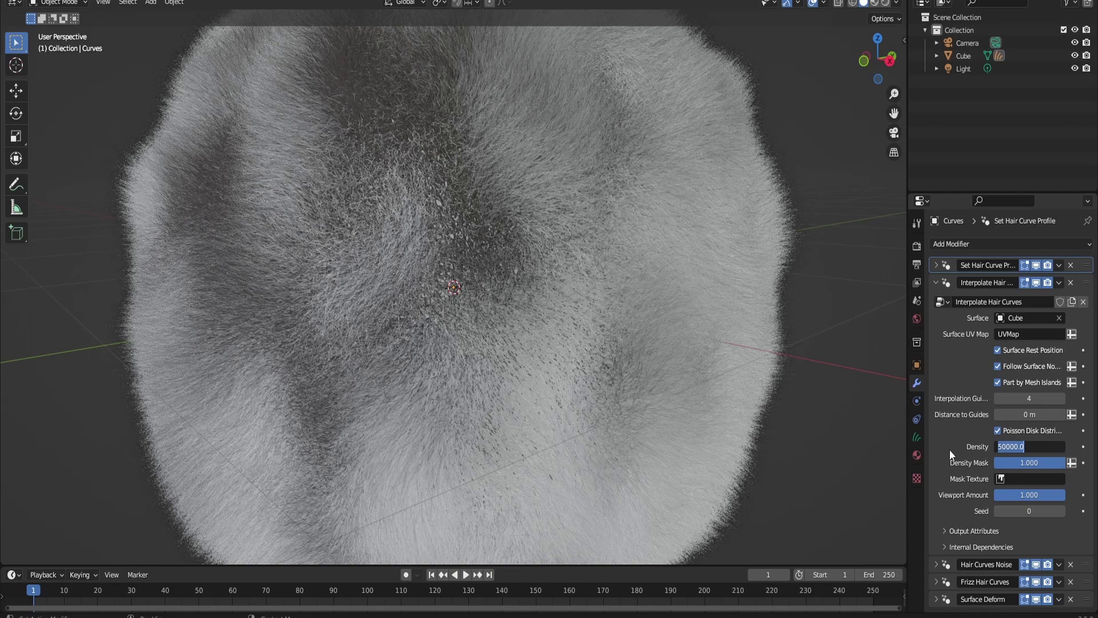
key("Return")
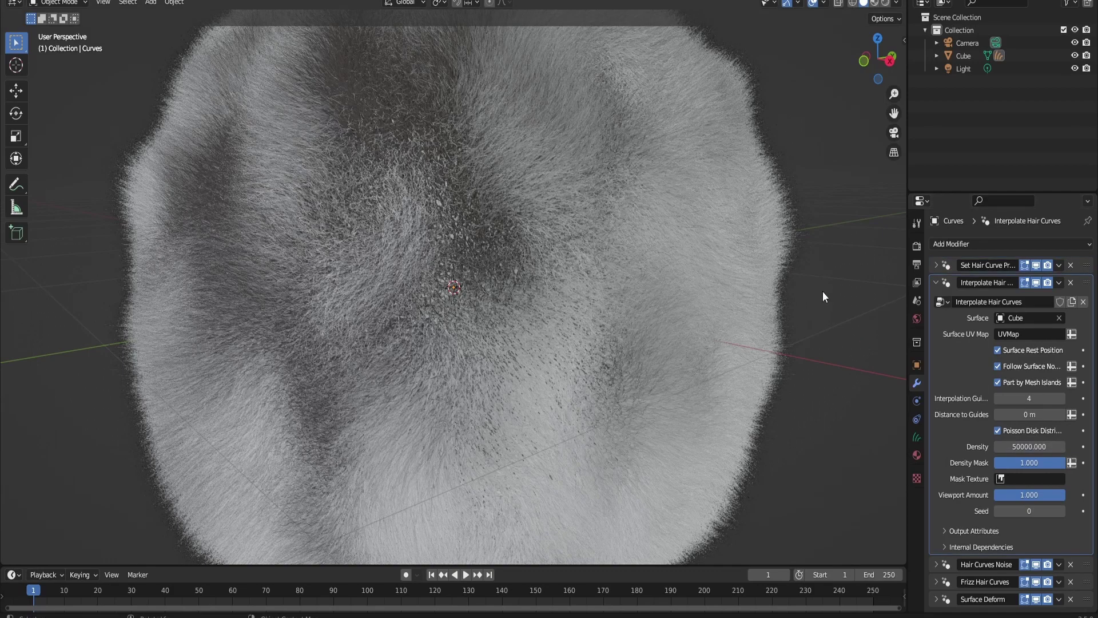
Set the Density Mask to 0.25 to thin the coat.
left_click(1027, 463)
type("0.25")
key("Return")
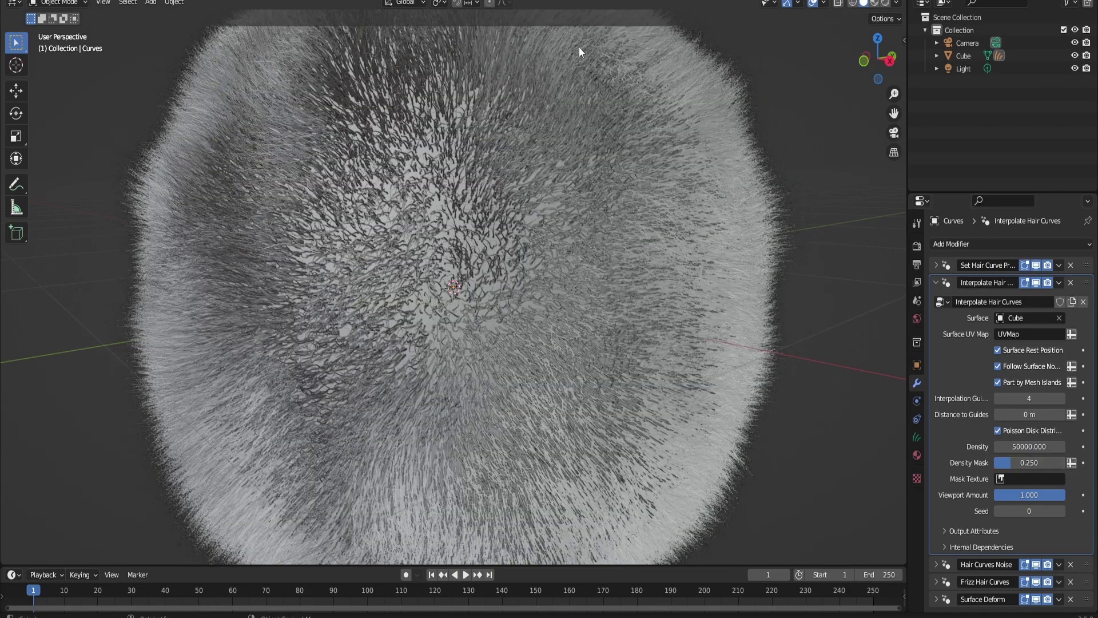
scroll(617, 183, "down", 3)
scroll(618, 184, "up", 2)
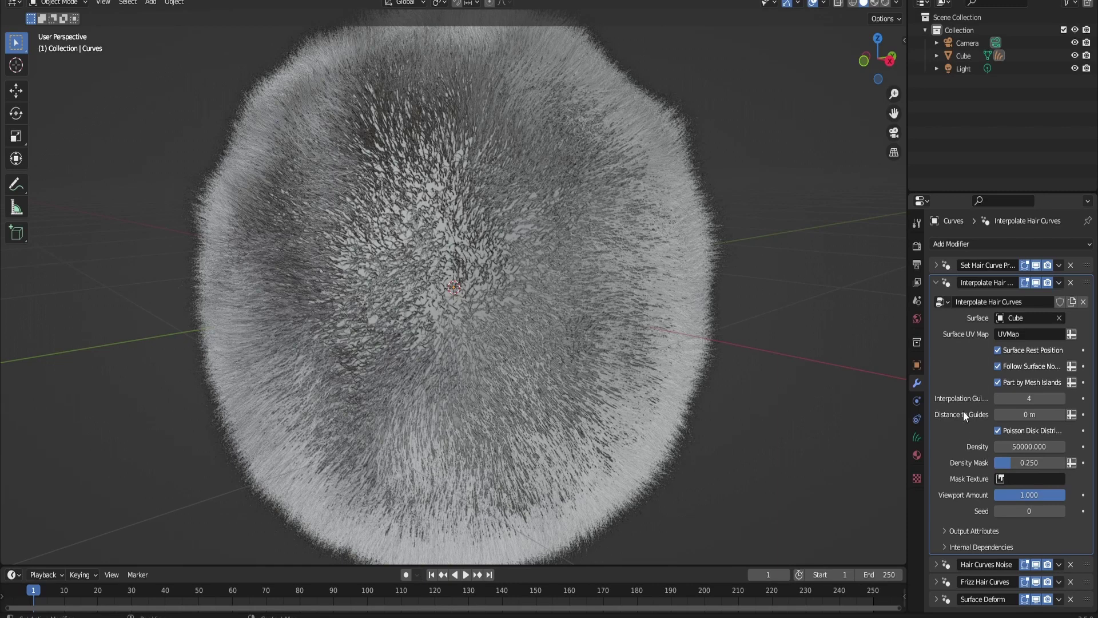
Expand Hair Curves Noise and experiment with lower and higher Factor values.
left_click_drag(936, 282, 935, 300)
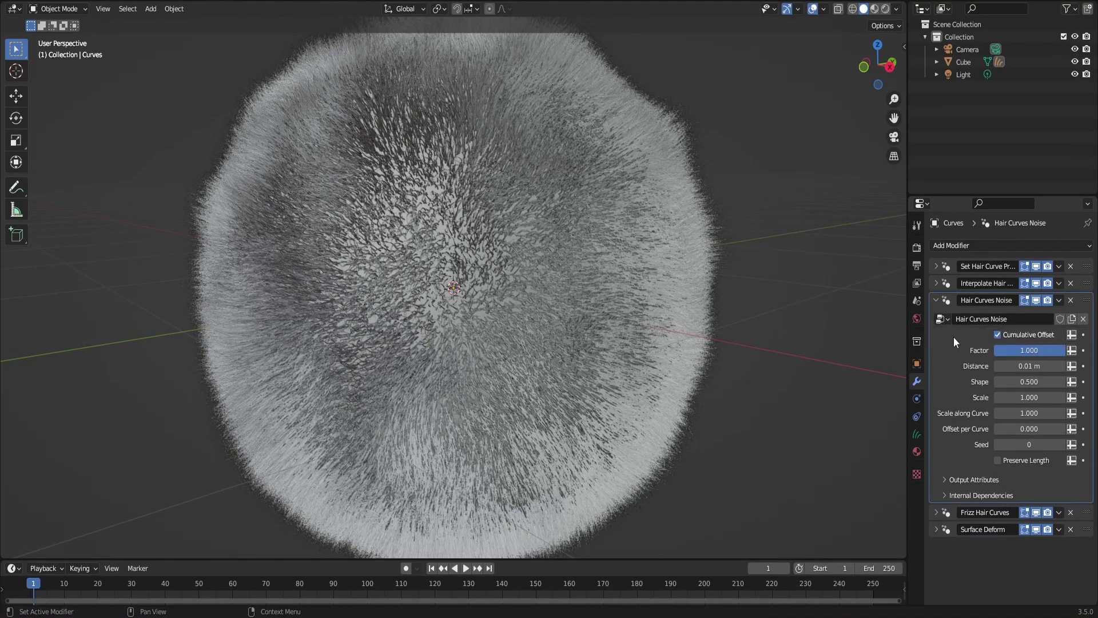
left_click(936, 300)
left_click(937, 300)
left_click_drag(1064, 350, 1028, 350)
left_click_drag(869, 67, 895, 64)
left_click_drag(1029, 350, 1066, 349)
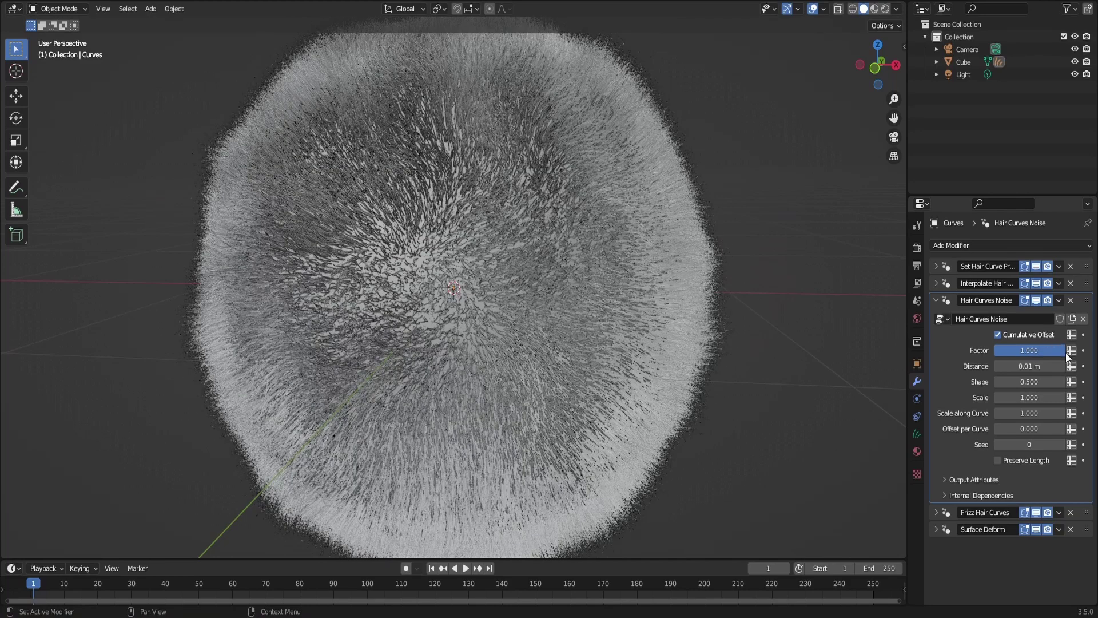
Raise the Hair Curves Noise Seed to 2 and toggle Preserve Length.
left_click(1062, 444)
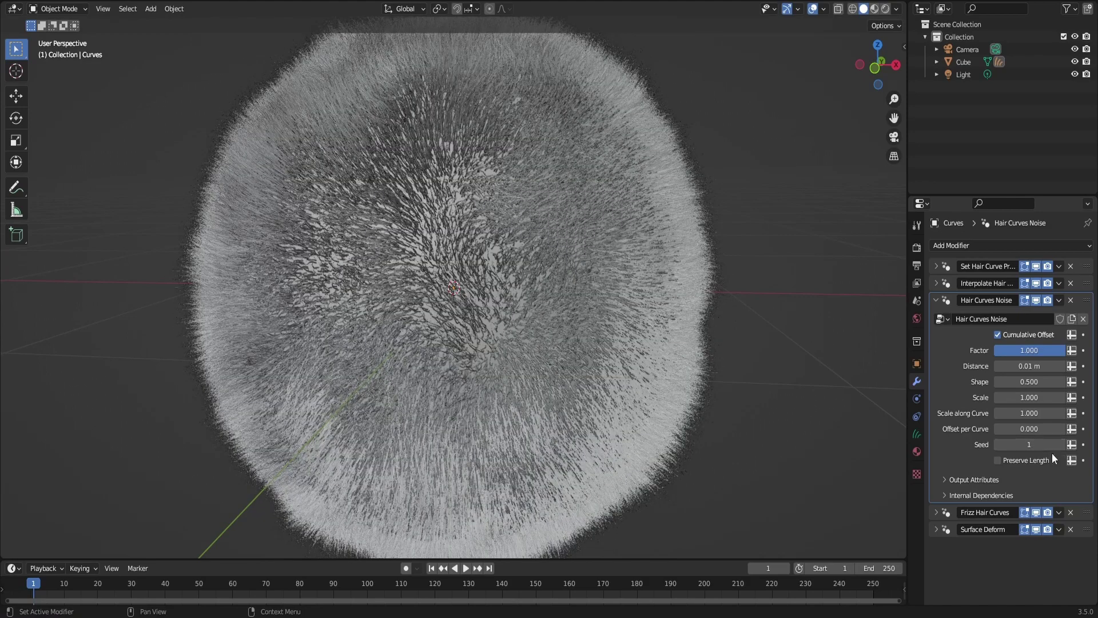
left_click(1064, 447)
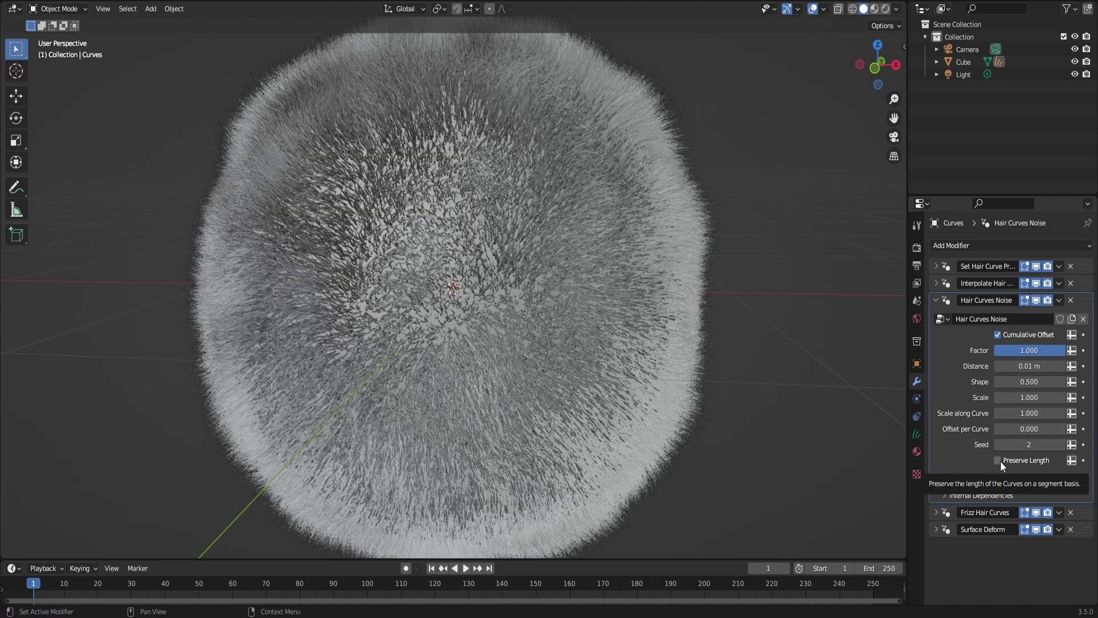
left_click(1000, 461)
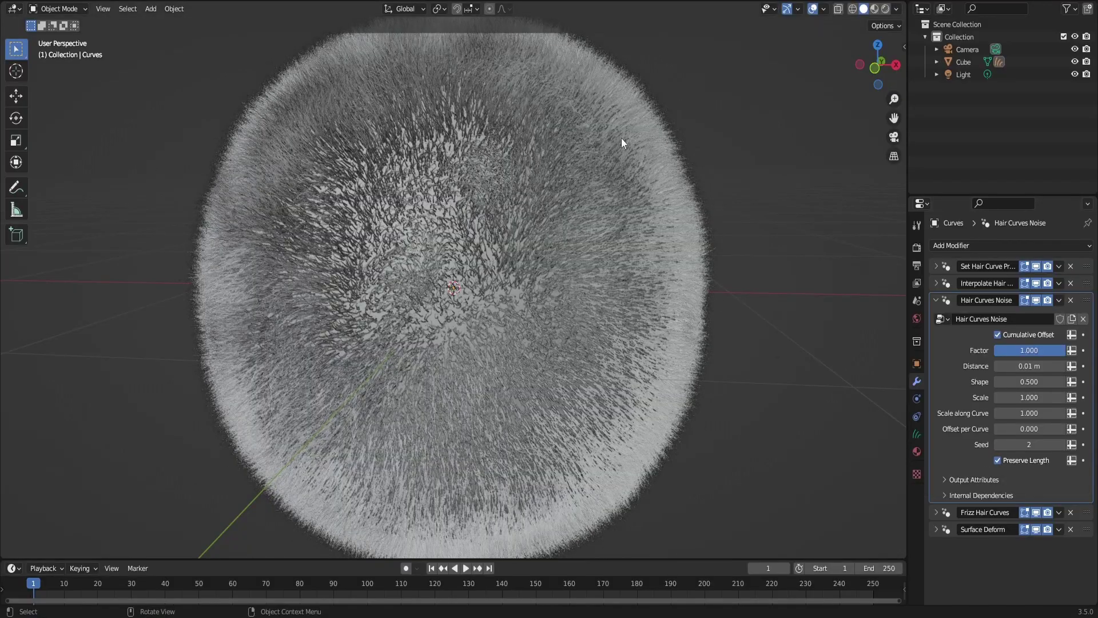
scroll(762, 111, "down", 4)
scroll(763, 122, "up", 4)
left_click_drag(872, 74, 873, 80)
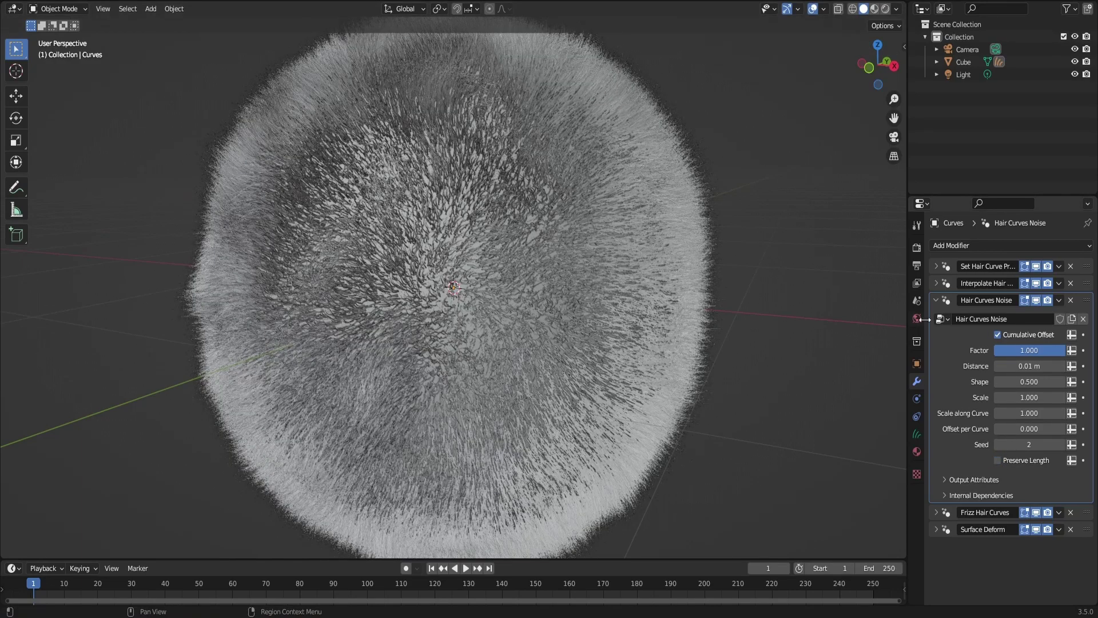
Turn on Preserve Length in Frizz Hair Curves and Hair Curves Noise, then collapse both.
left_click(935, 299)
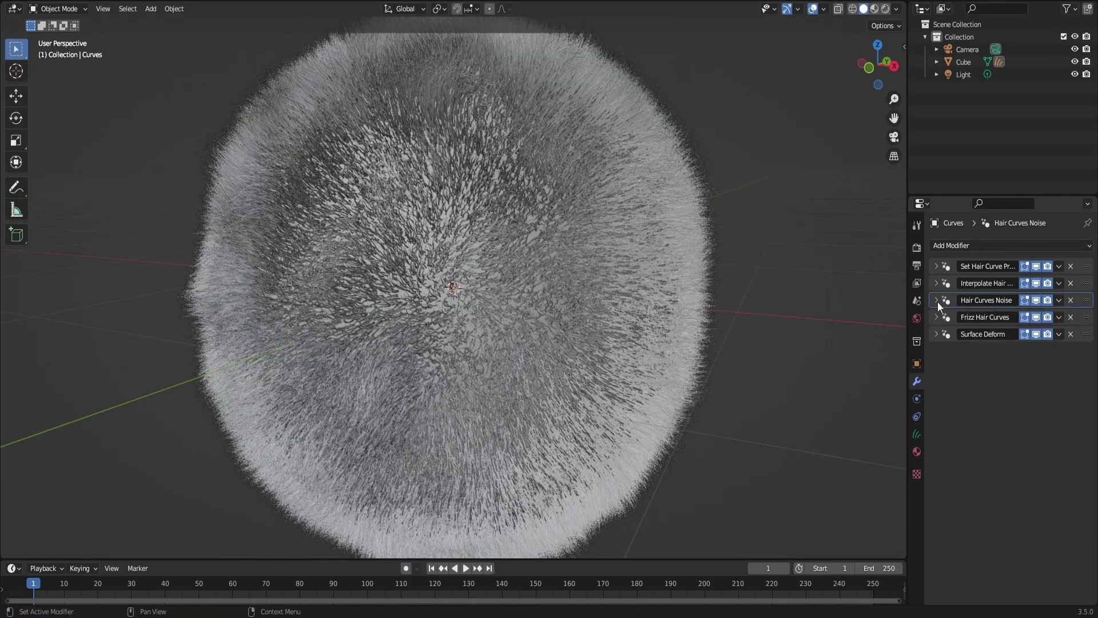
left_click(936, 317)
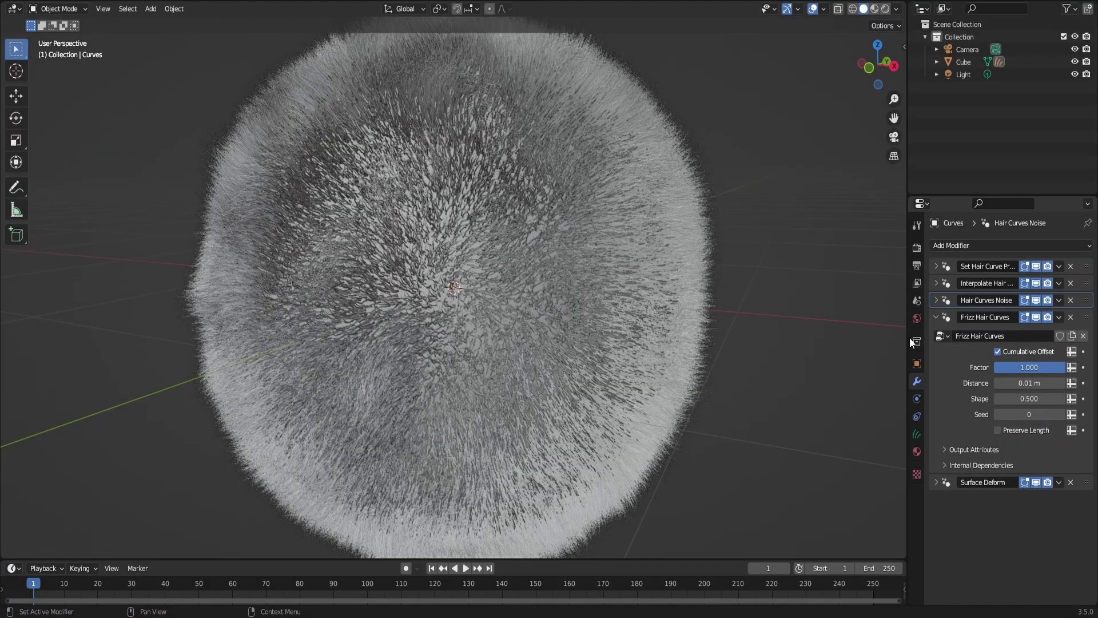
mouse_move(877, 63)
left_mouse_down()
mouse_move(892, 64)
mouse_move(878, 66)
left_mouse_up()
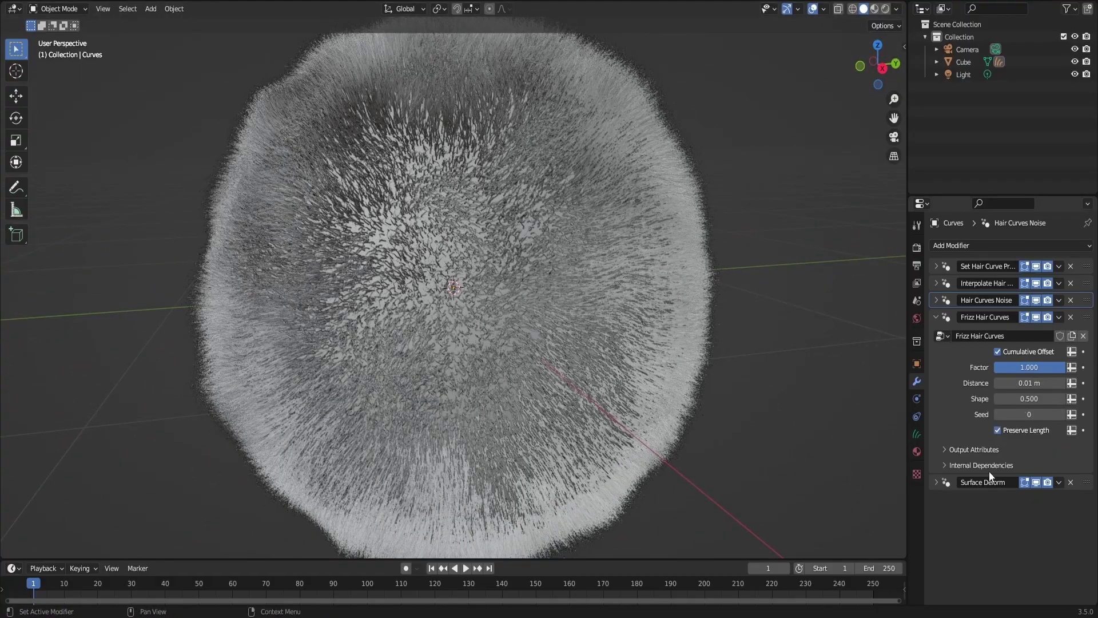
left_click(935, 301)
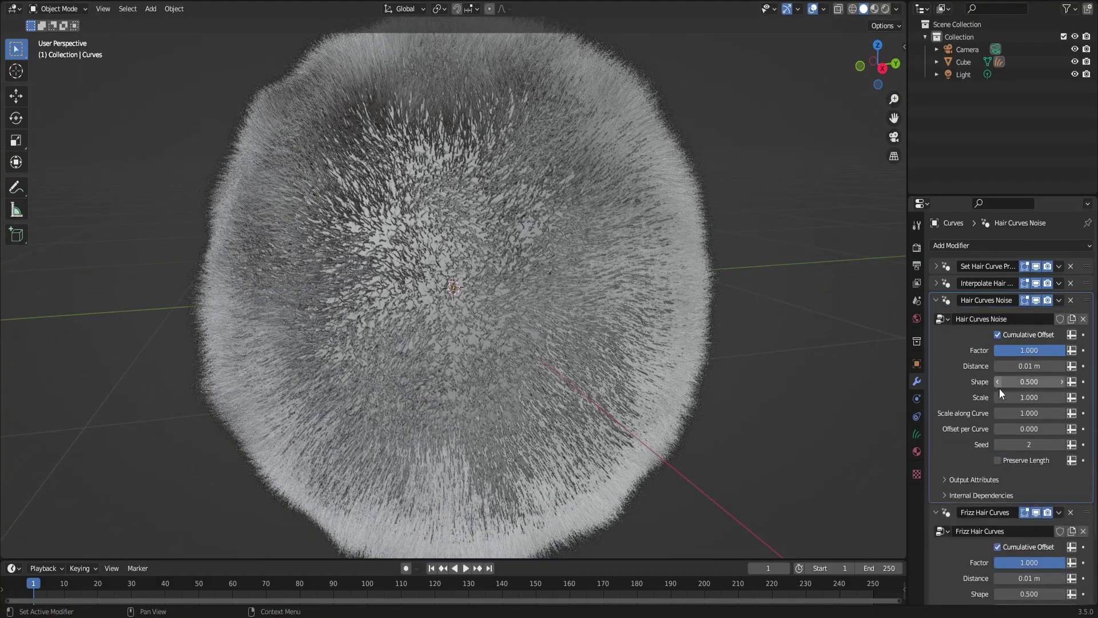
left_click(998, 460)
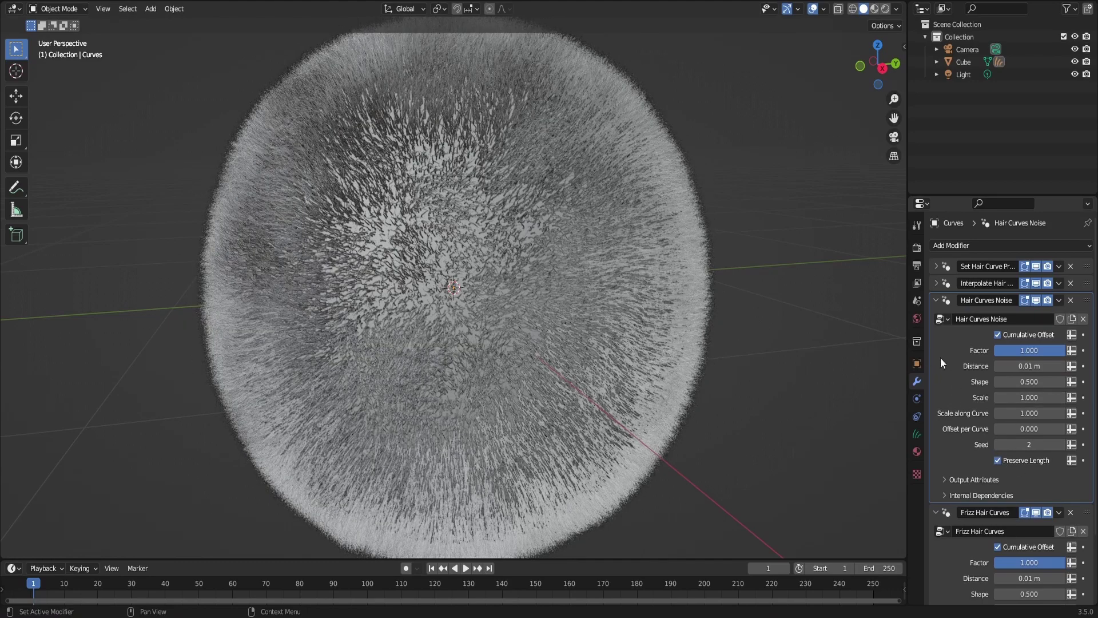
left_click(935, 300)
left_click(935, 316)
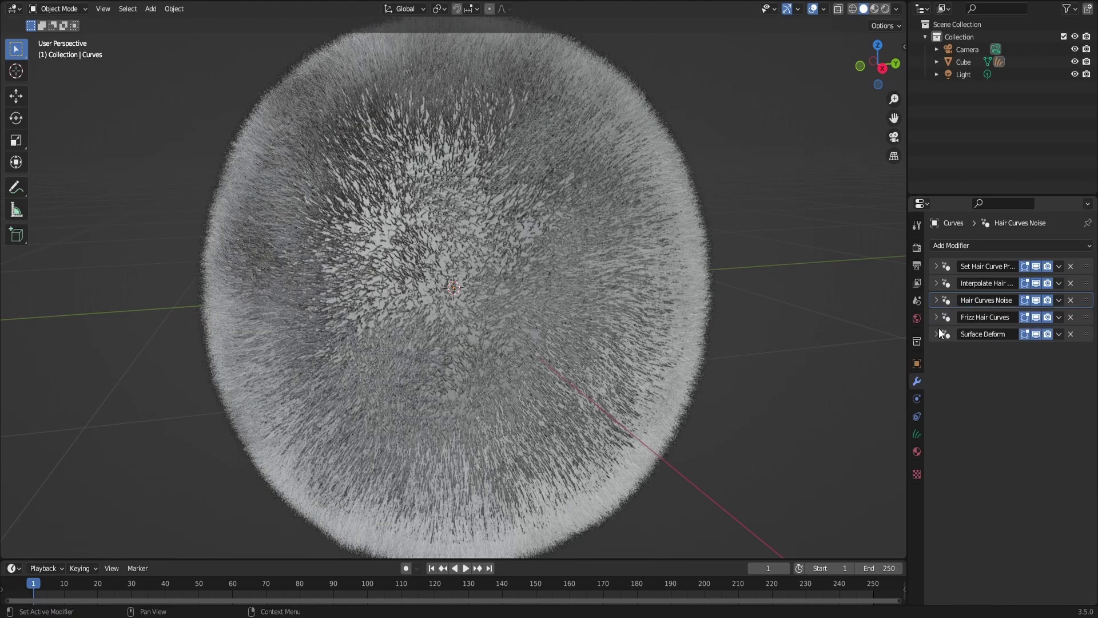
Turn off Surface Deform's Display in Viewport and view the fur without it.
left_click(938, 333)
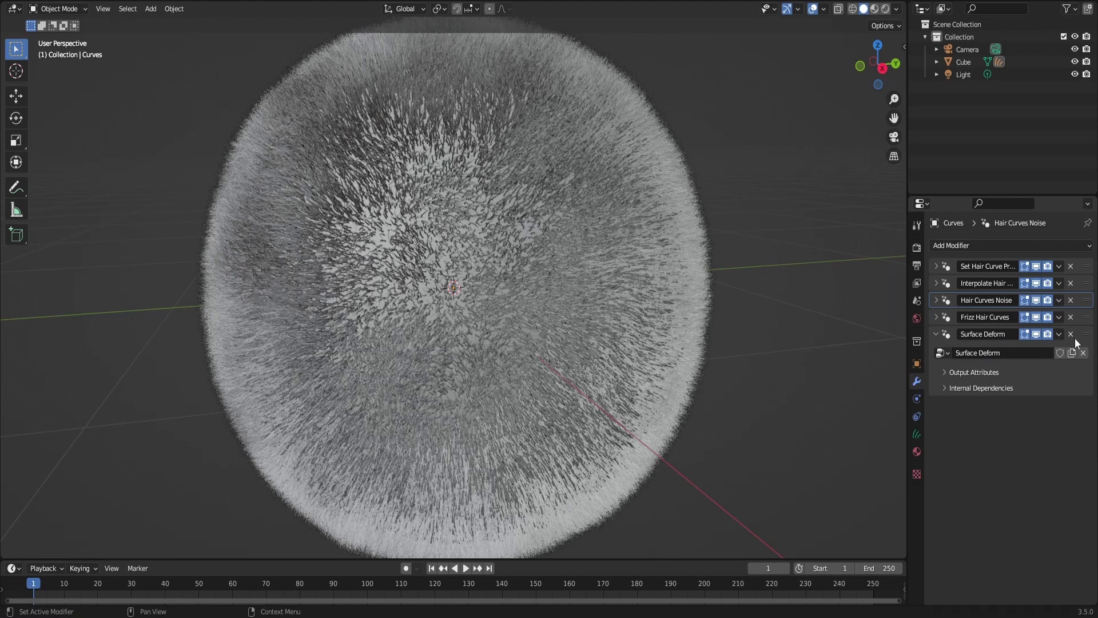
left_click(1029, 378)
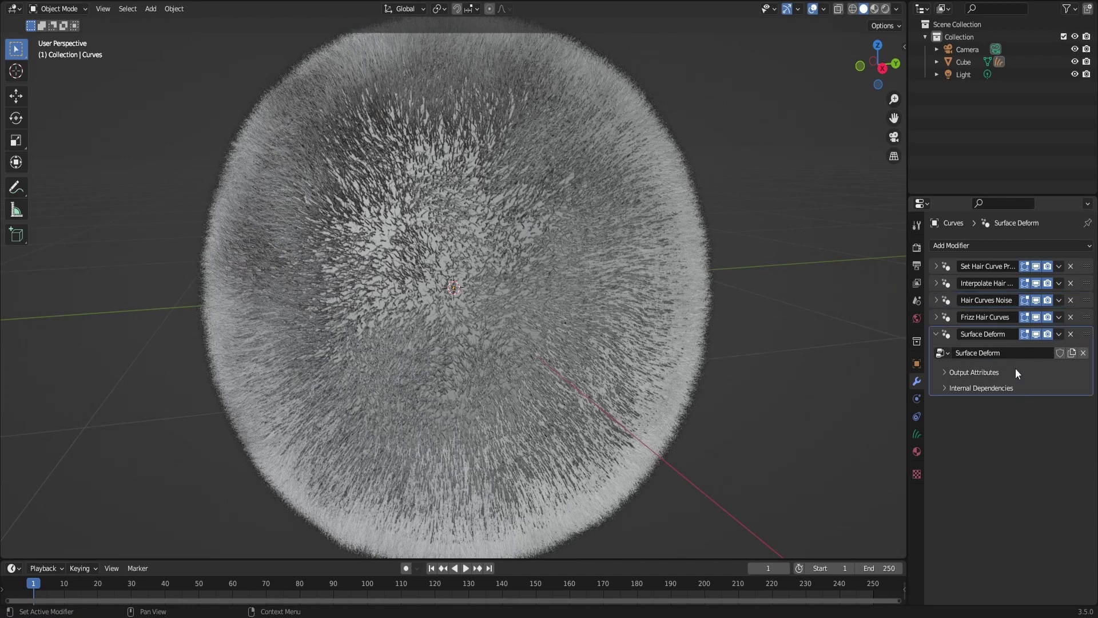
left_click(1036, 333)
left_click_drag(1032, 356, 1084, 395)
left_click_drag(871, 75, 922, 72)
scroll(640, 147, "down", 3)
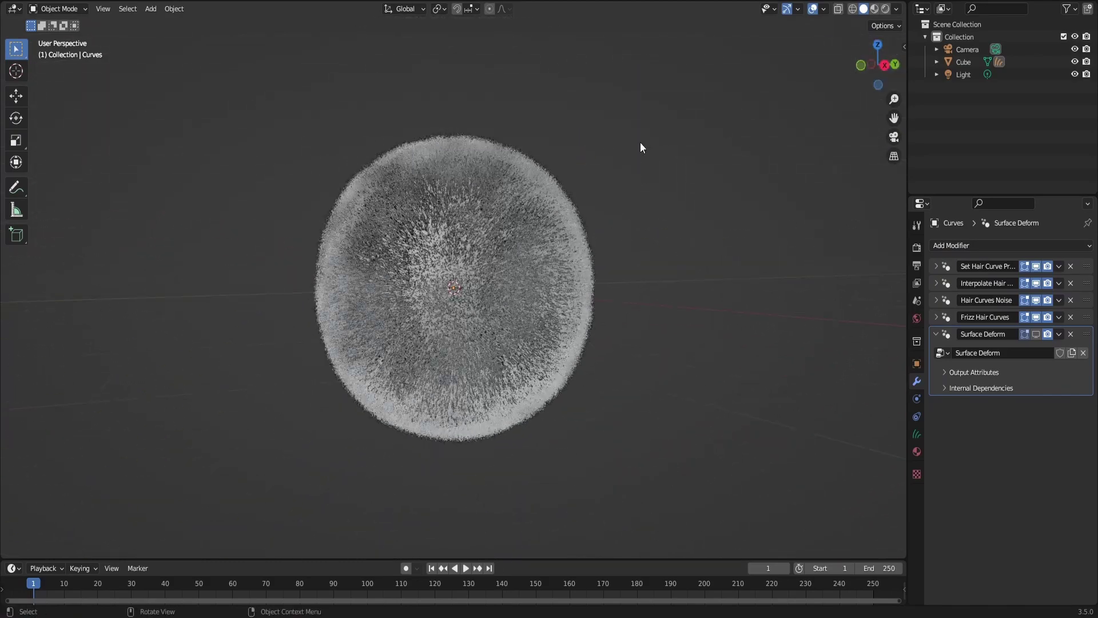
scroll(641, 148, "up", 1)
left_click(1036, 334)
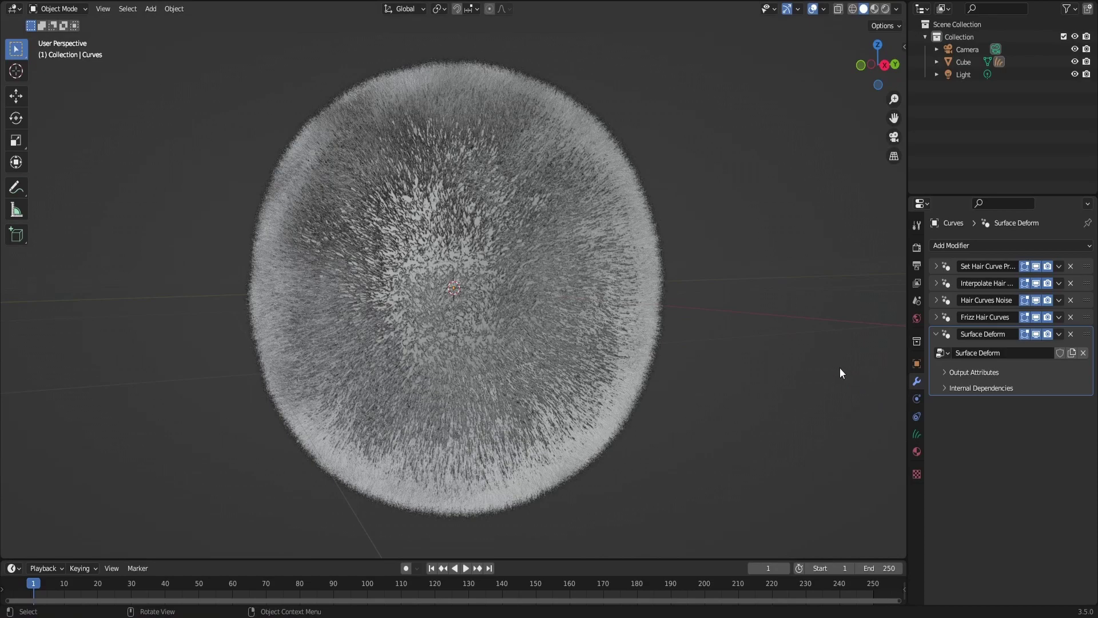
key("ctrl+z")
middle_click_drag(594, 249, 615, 243)
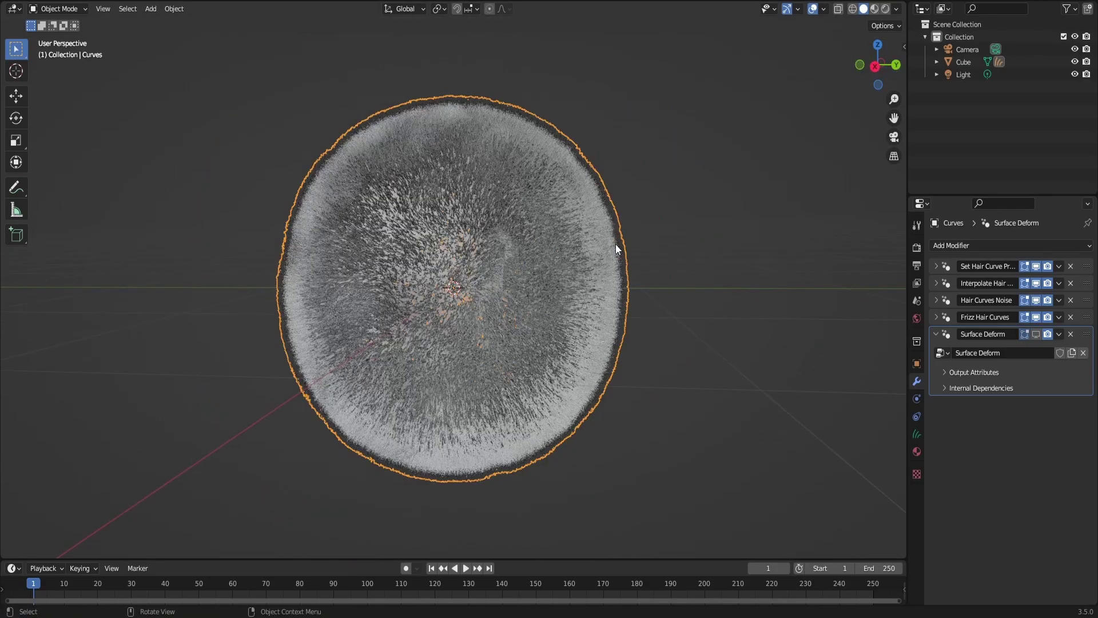
left_click_drag(876, 65, 873, 150)
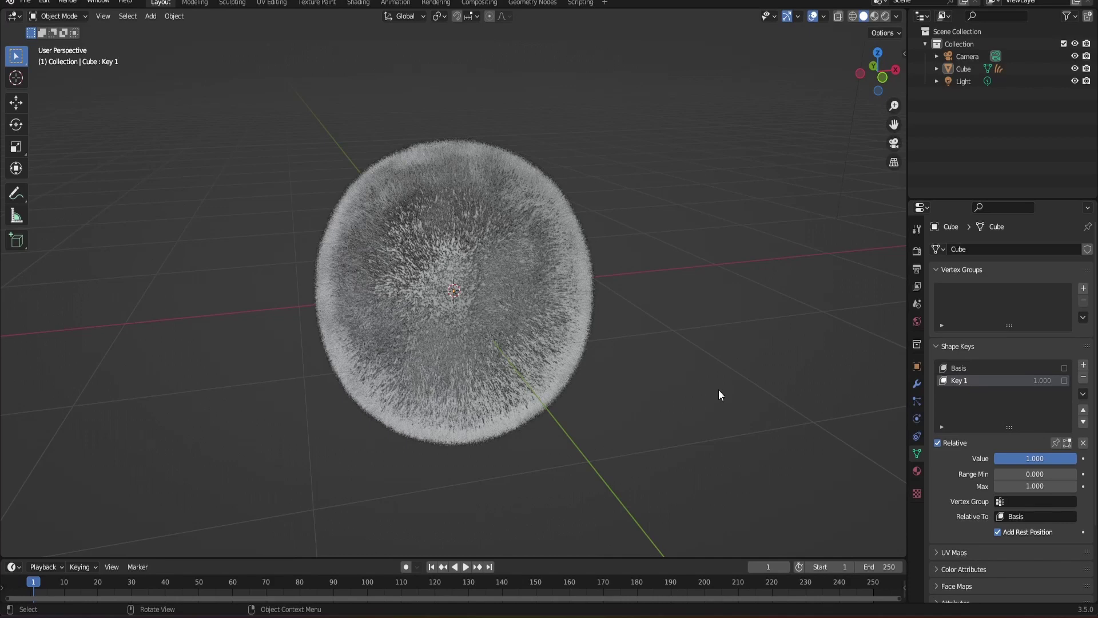
Give the fur Curves object a node-based material using Principled Hair BSDF.
left_click(873, 19)
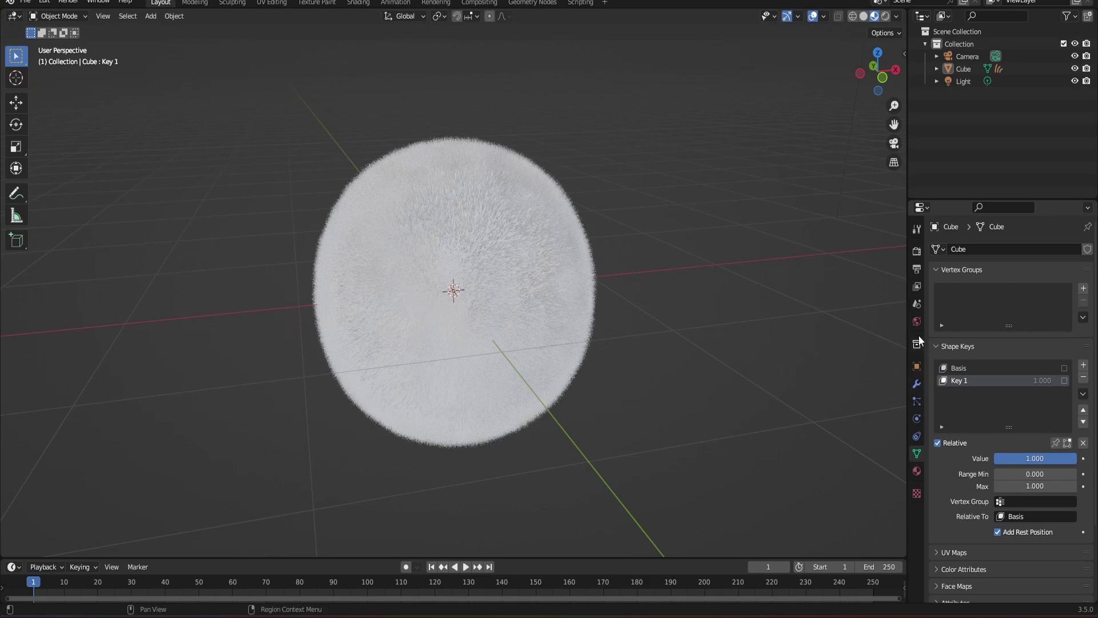
left_click(917, 471)
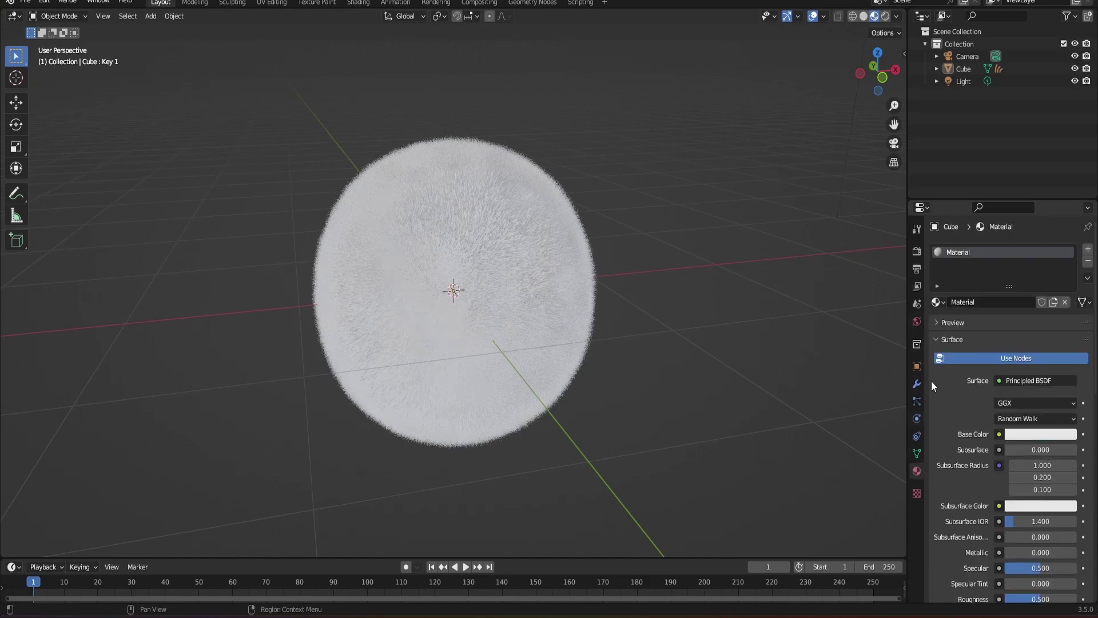
left_click(1034, 380)
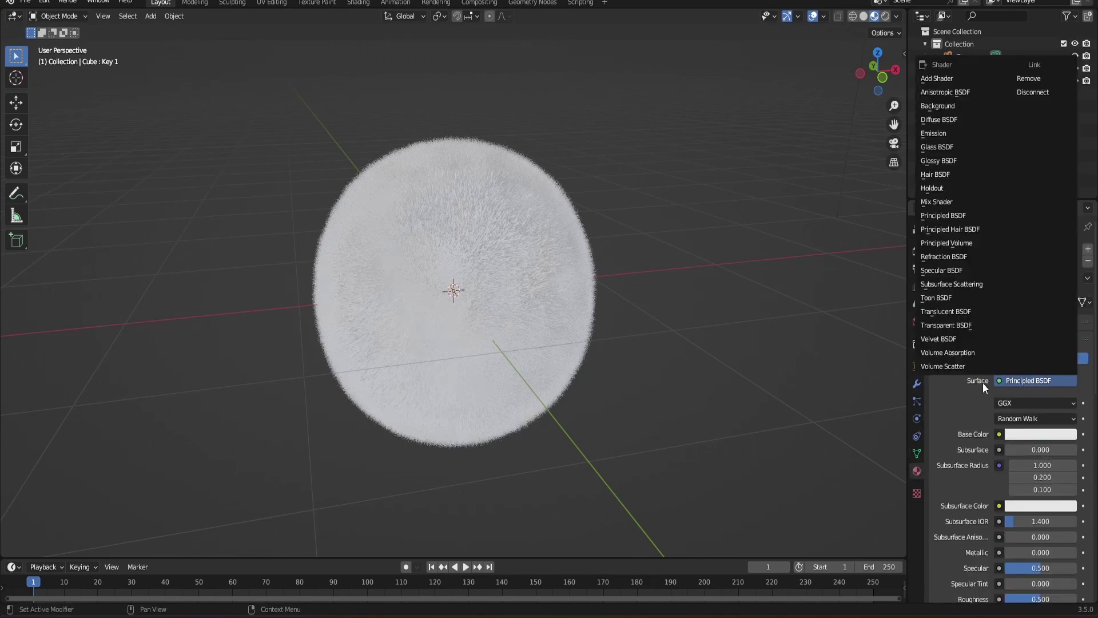
left_click(487, 289)
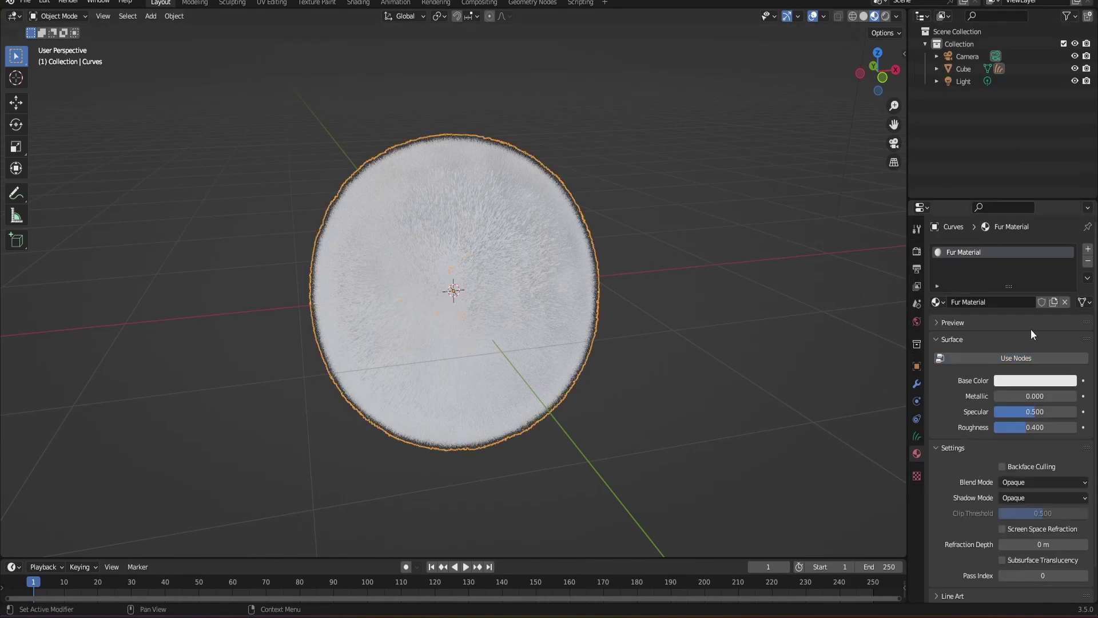
left_click(1004, 359)
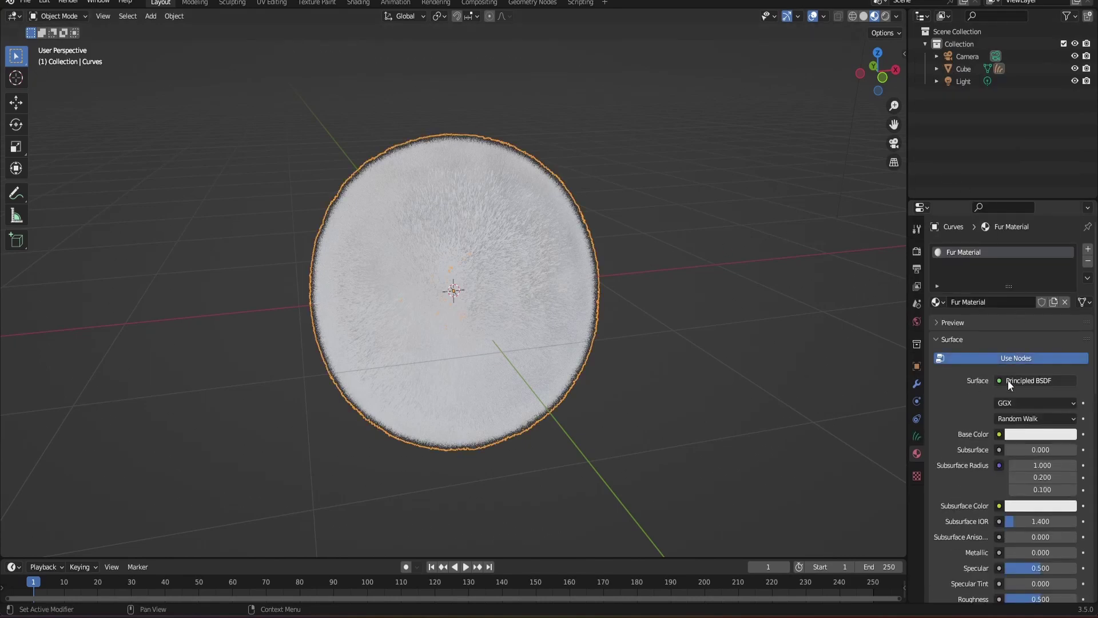
left_click(1008, 381)
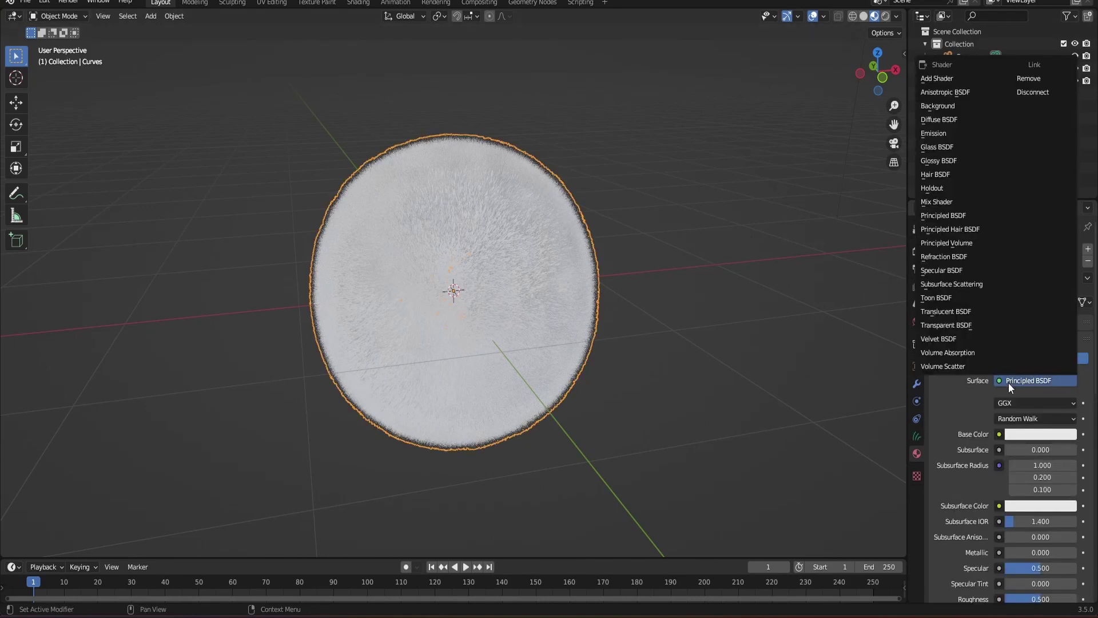
left_click(962, 230)
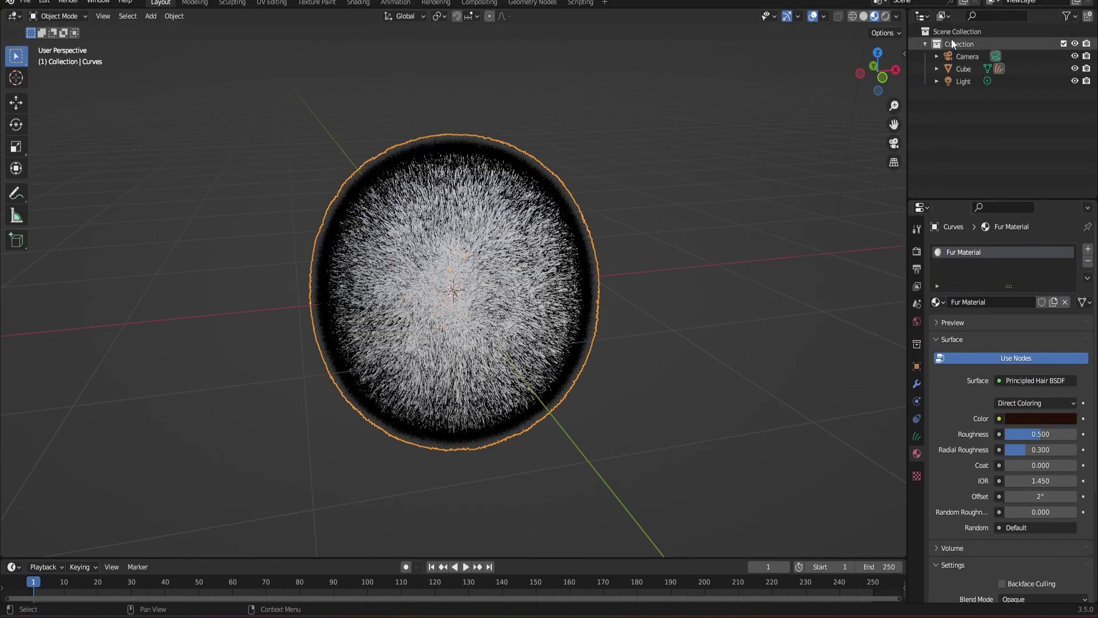
Set the render engine to Cycles with GPU Compute and check the rendered preview.
left_click(916, 251)
left_click(1027, 252)
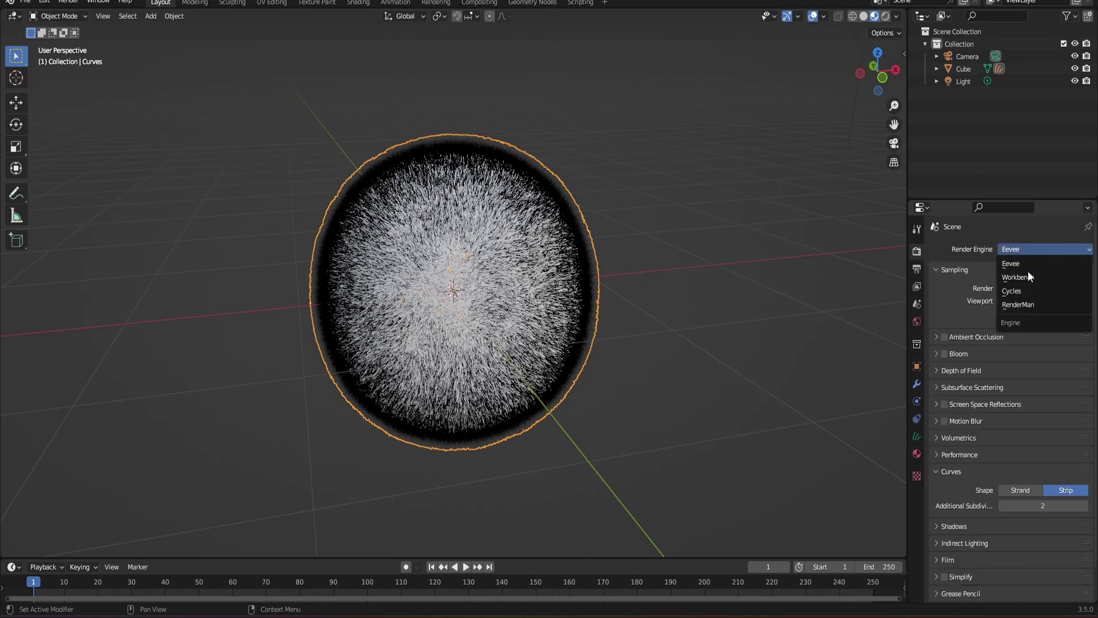
left_click(1020, 294)
left_click(1029, 280)
left_click(1030, 304)
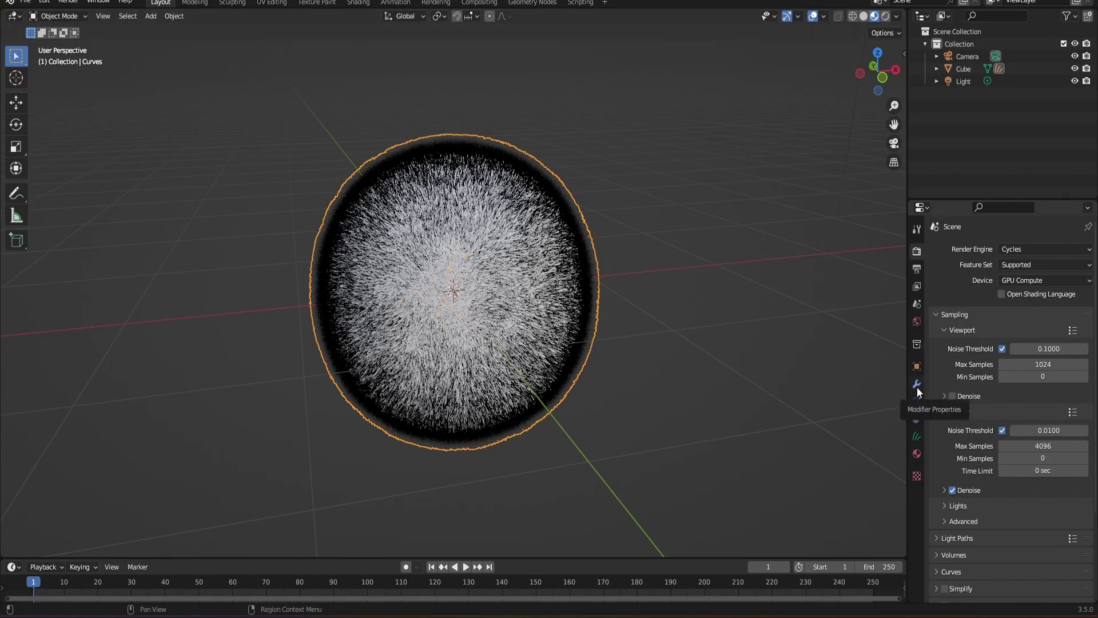
left_click(886, 17)
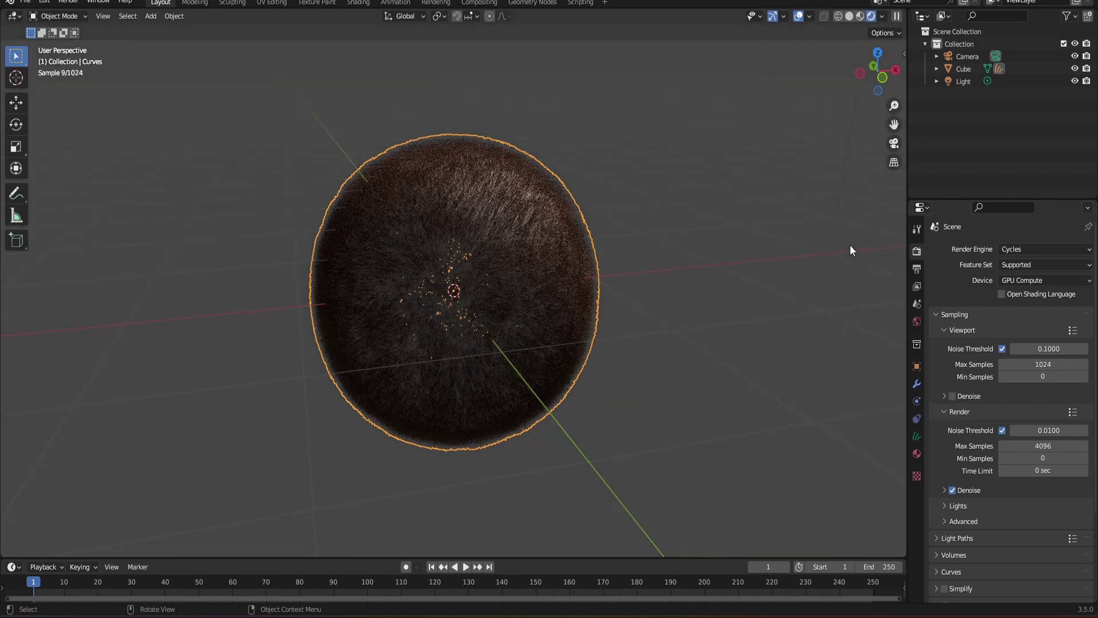
left_click(859, 17)
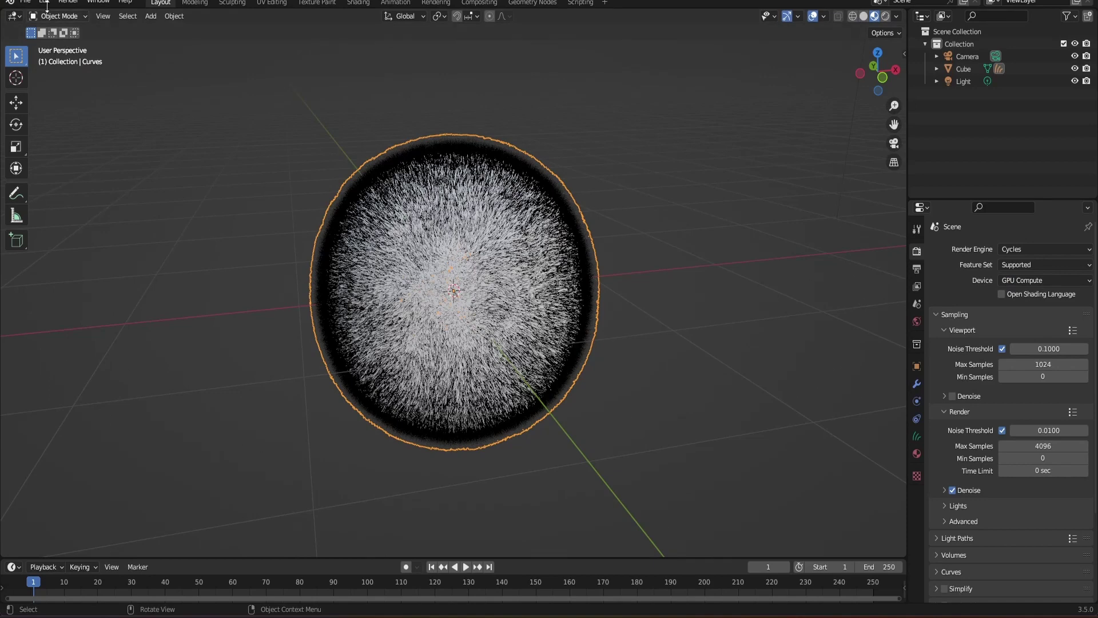
Split the 3D view and turn the left area into an Asset Browser.
left_click(187, 1)
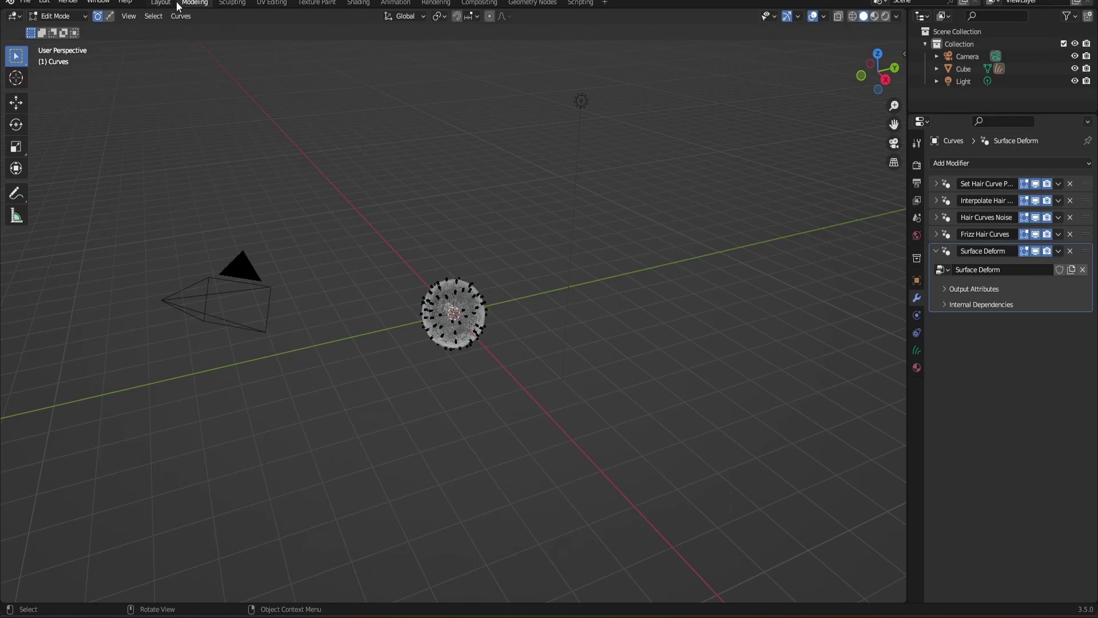
left_click(172, 2)
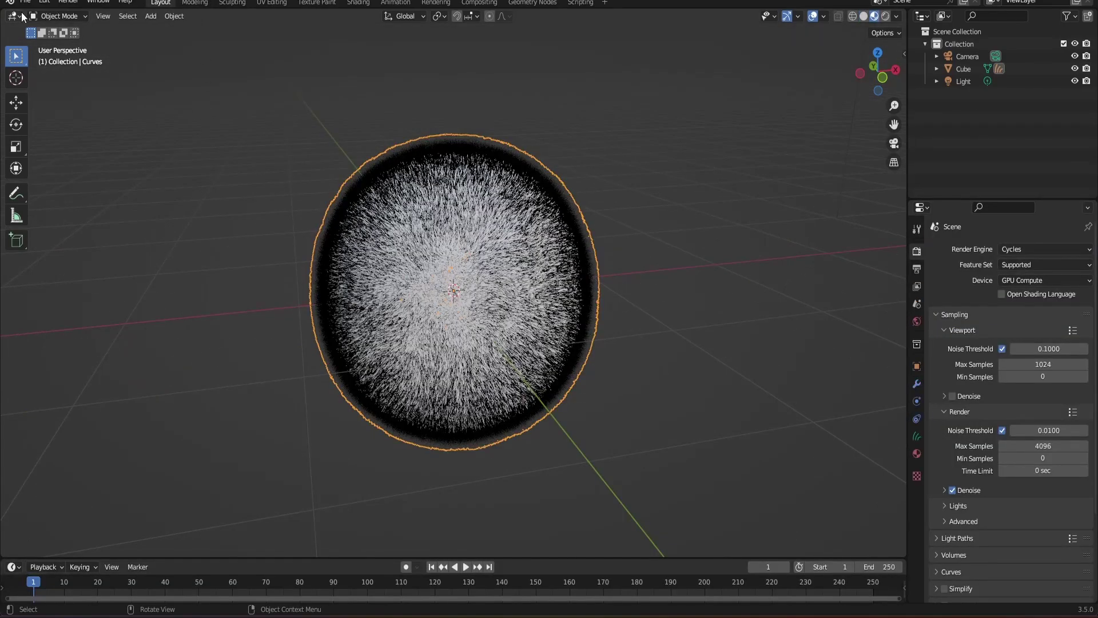
left_click_drag(3, 11, 385, 57)
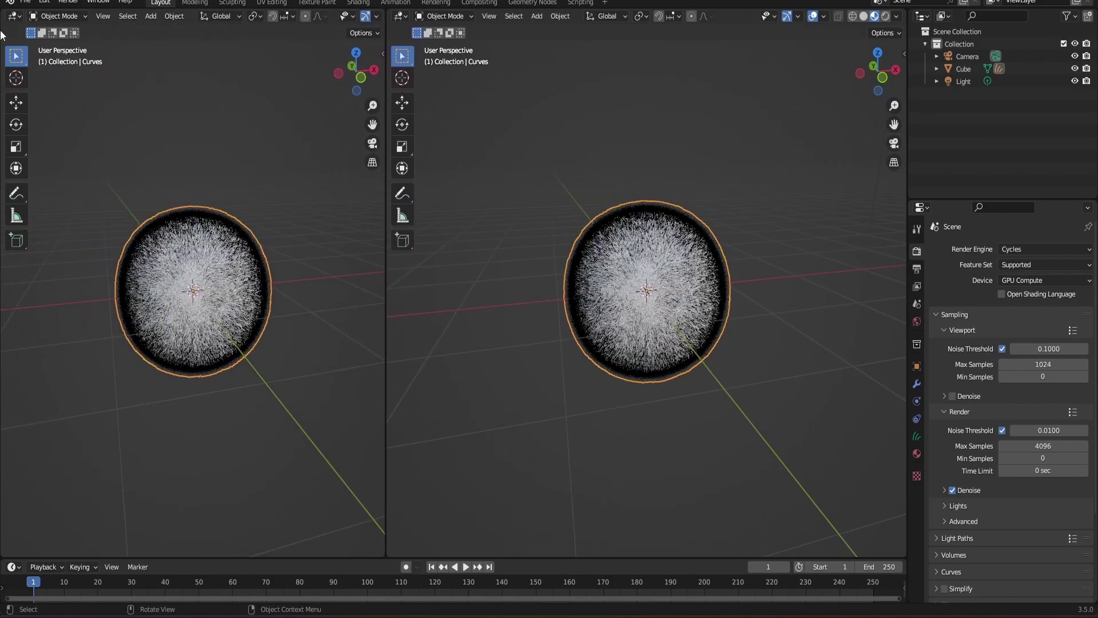
left_click(14, 16)
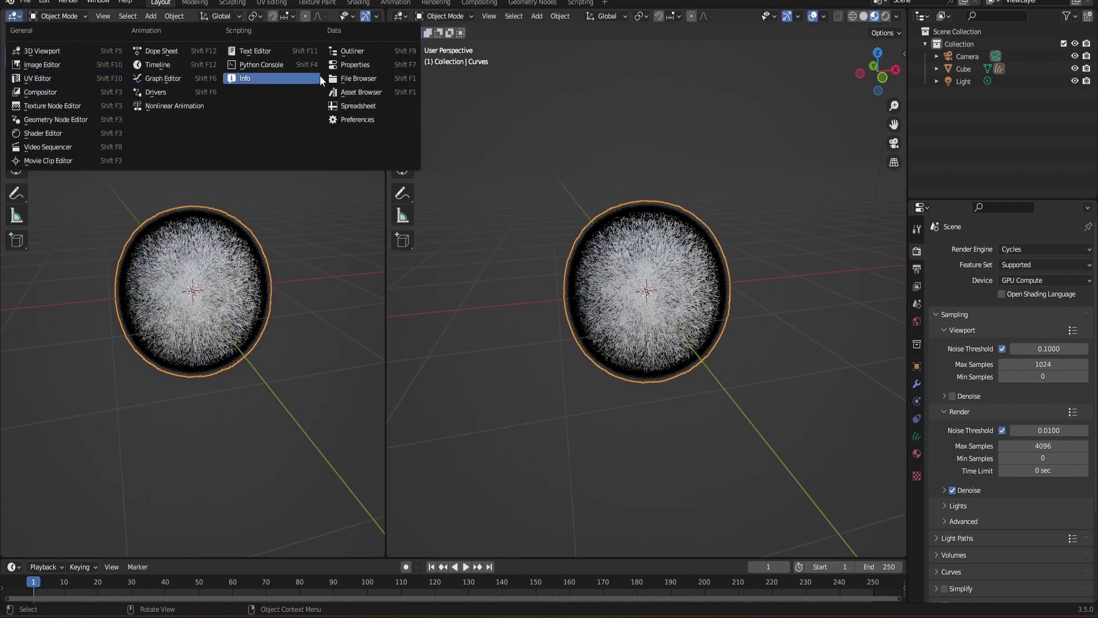
left_click(354, 90)
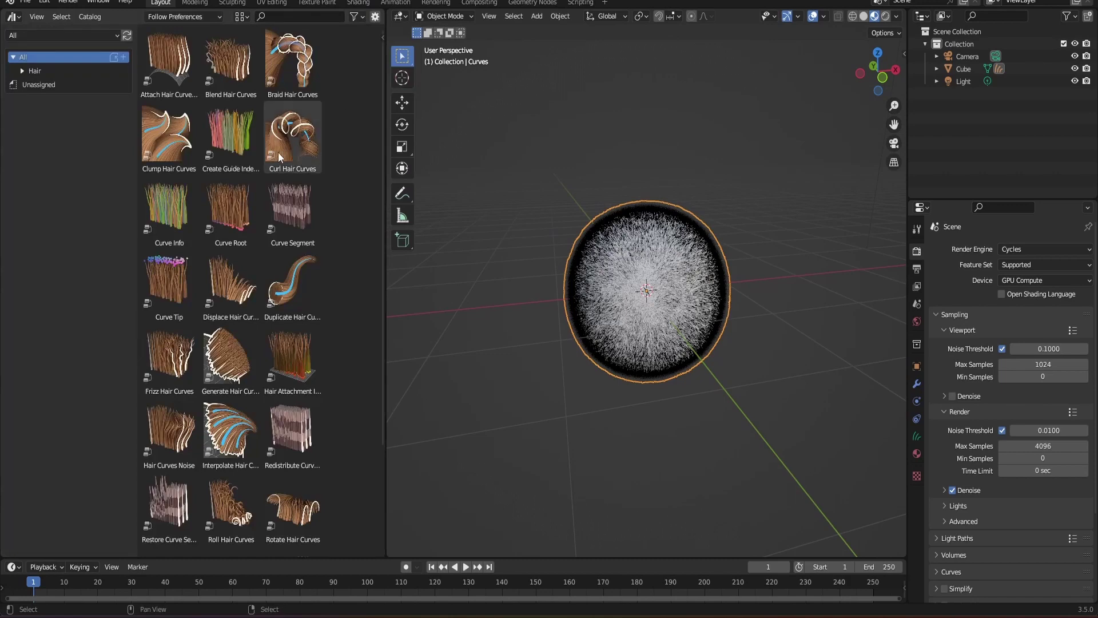
Filter the Asset Browser to the Hair > Deformation catalog.
left_click(169, 137)
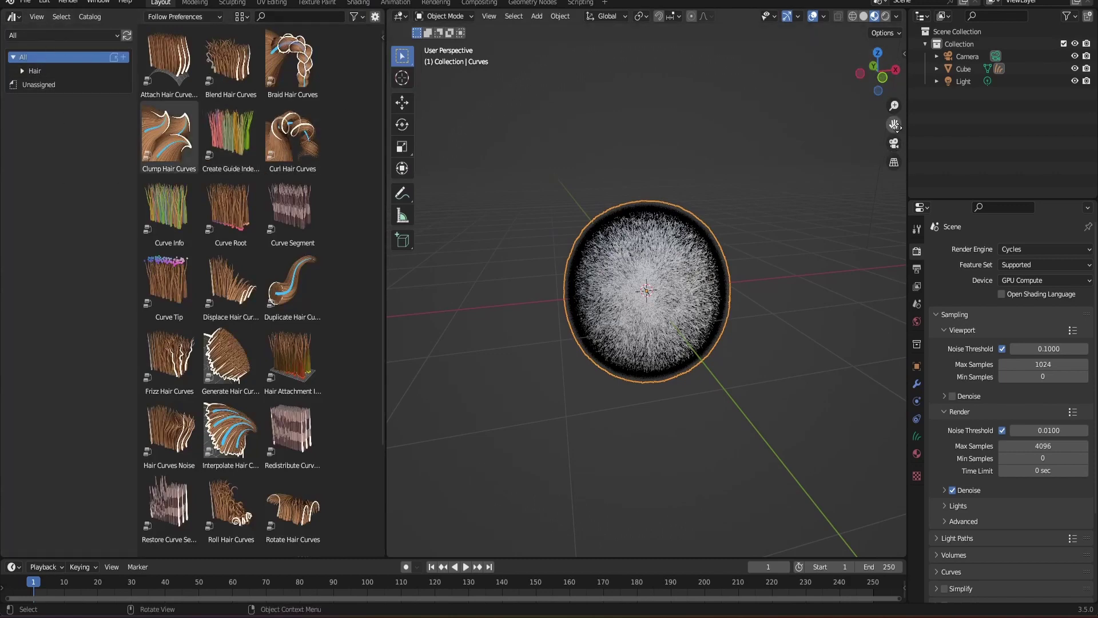
left_click_drag(895, 125, 756, 223)
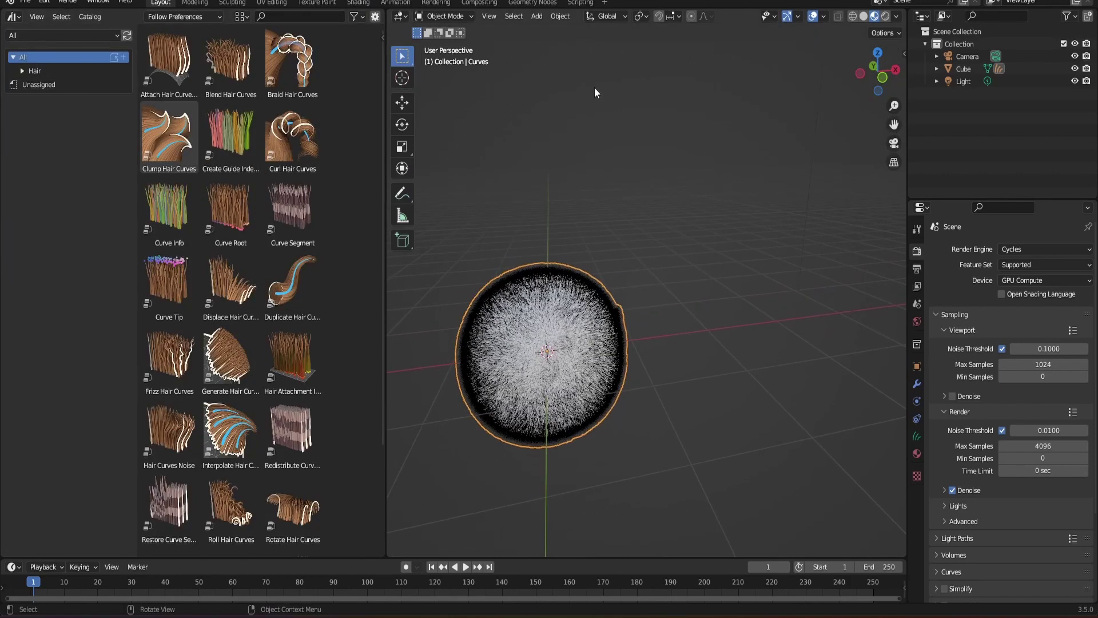
scroll(667, 248, "up", 2)
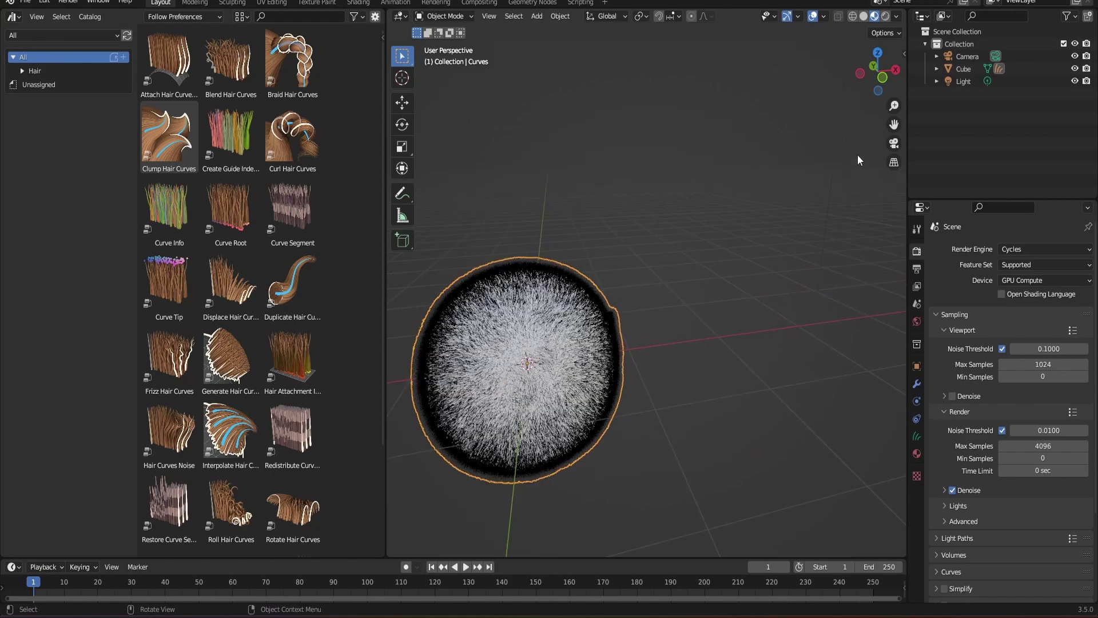
left_click_drag(893, 124, 891, 124)
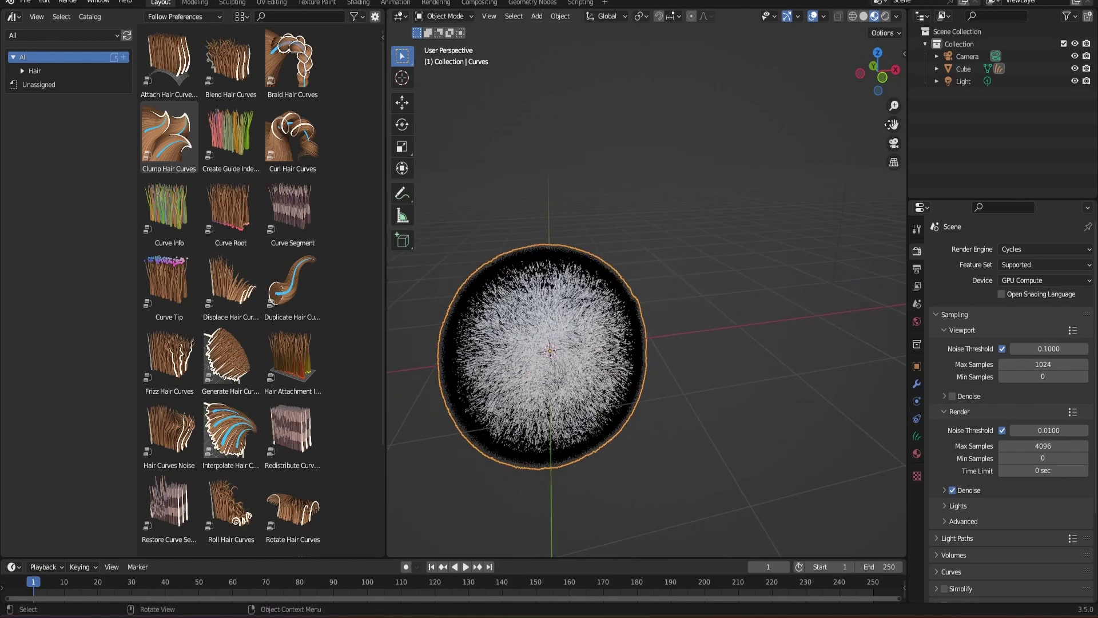
left_click(21, 70)
left_click(34, 83)
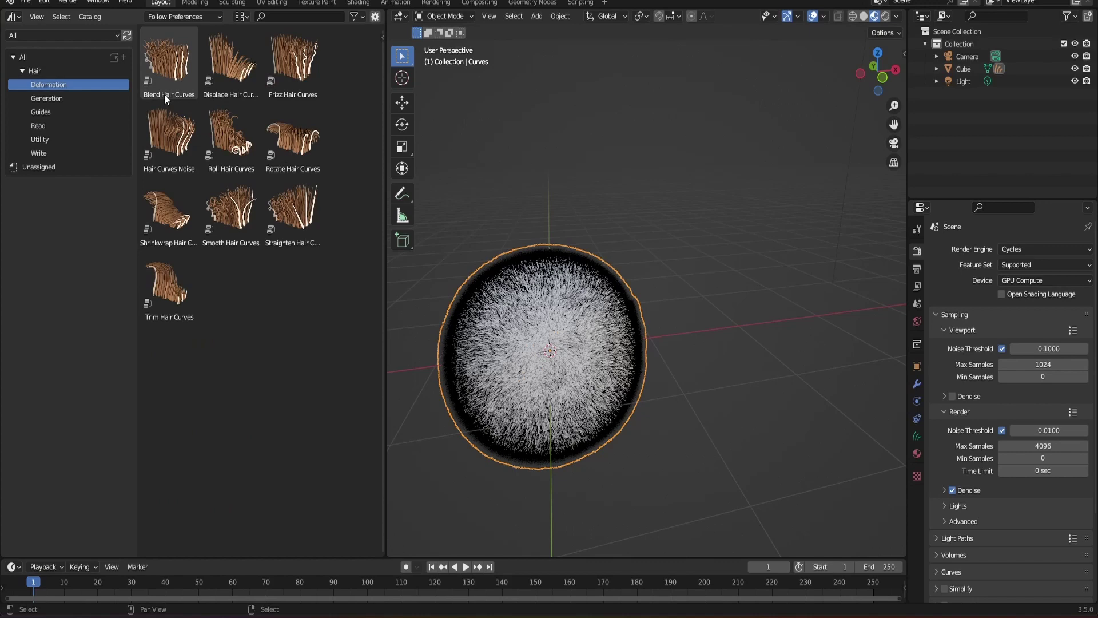
left_click(454, 20)
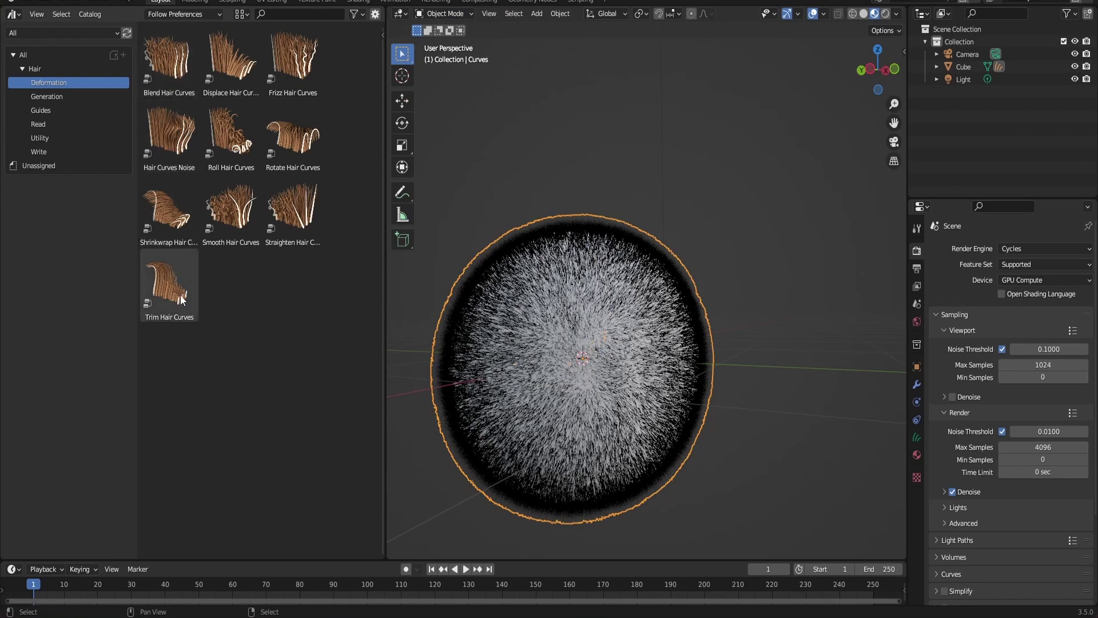
Drop Trim Hair Curves onto the hair and place it right below Interpolate Hair Curves.
left_click_drag(171, 294, 311, 286)
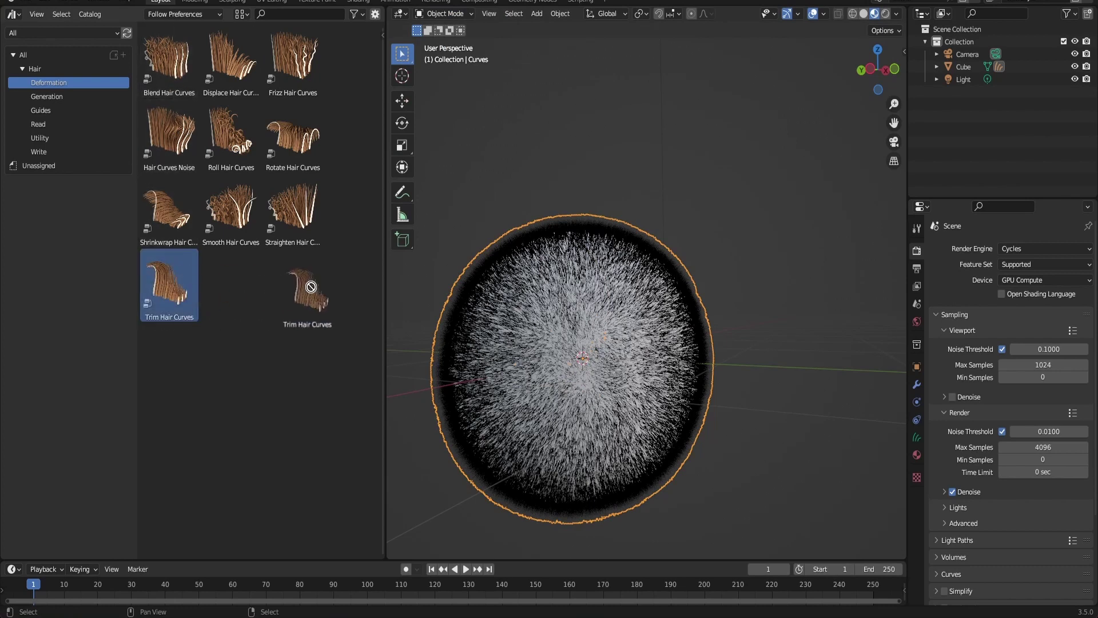
left_click_drag(340, 286, 584, 294)
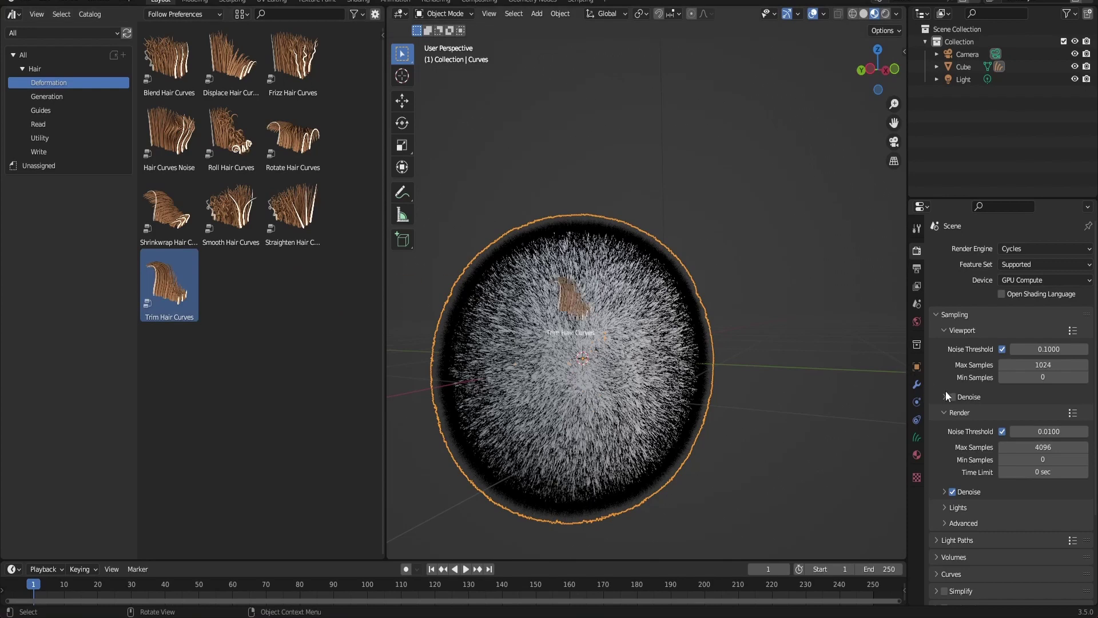
left_click(917, 383)
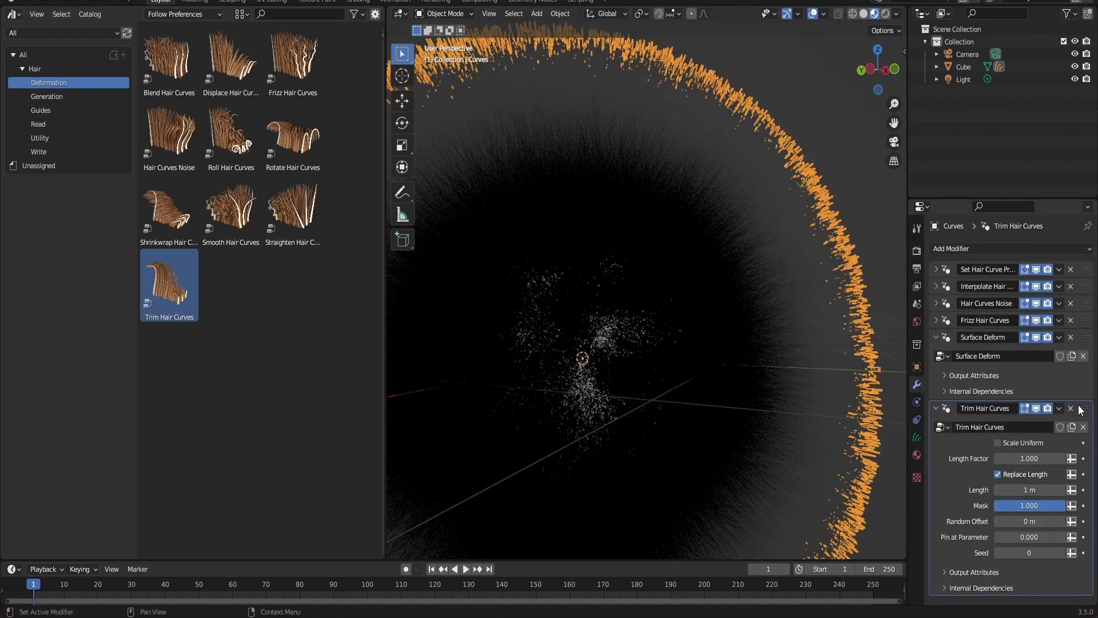
left_click_drag(1085, 408, 1086, 306)
left_click(935, 286)
Set the Trim Hair Curves Length Factor to 0.2.
scroll(682, 236, "down", 3)
scroll(746, 298, "down", 3)
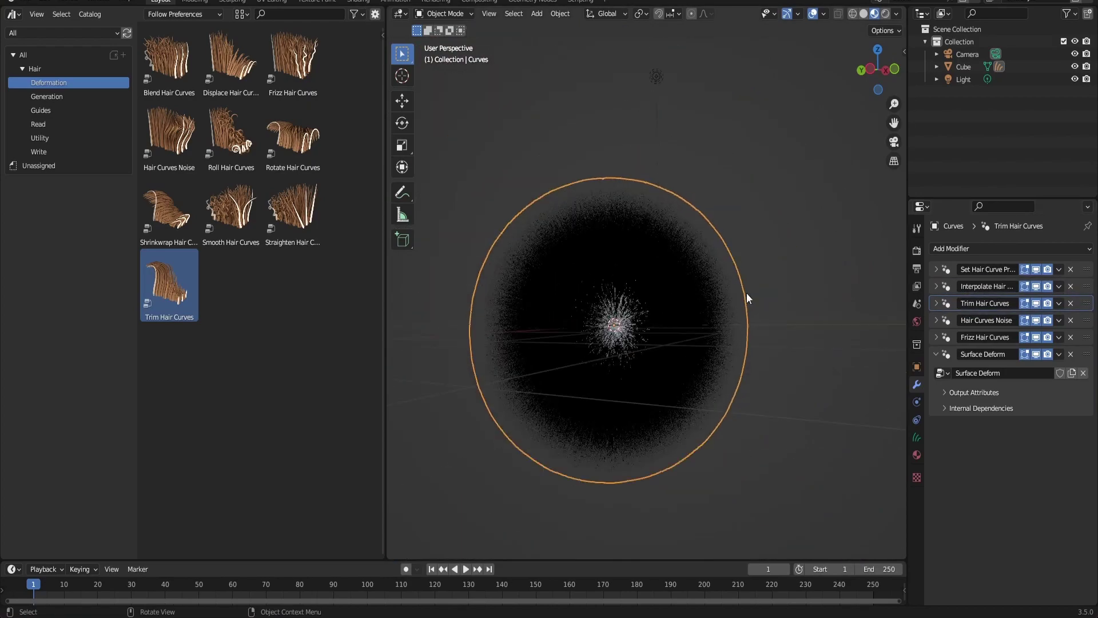
left_click(936, 303)
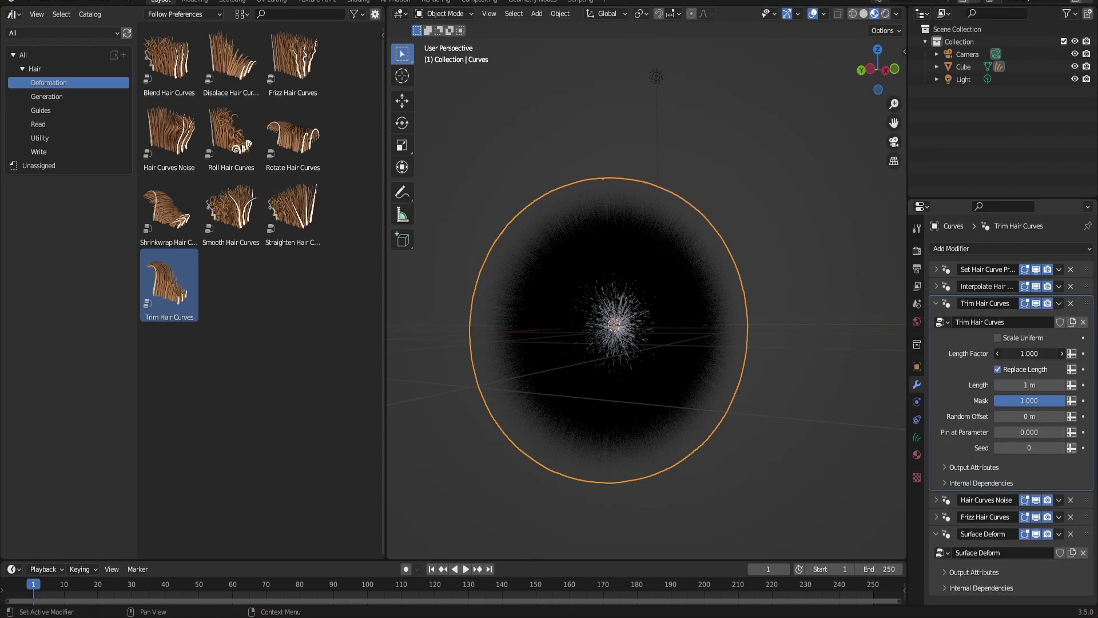
left_click_drag(1028, 353, 992, 353)
scroll(743, 279, "up", 4)
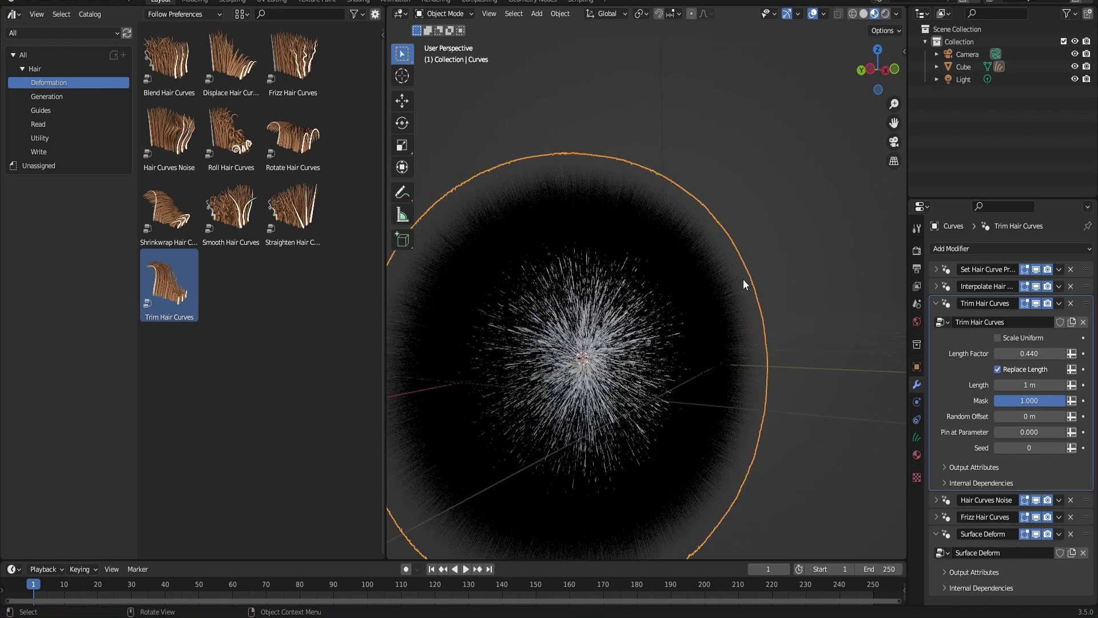
scroll(764, 212, "down", 2)
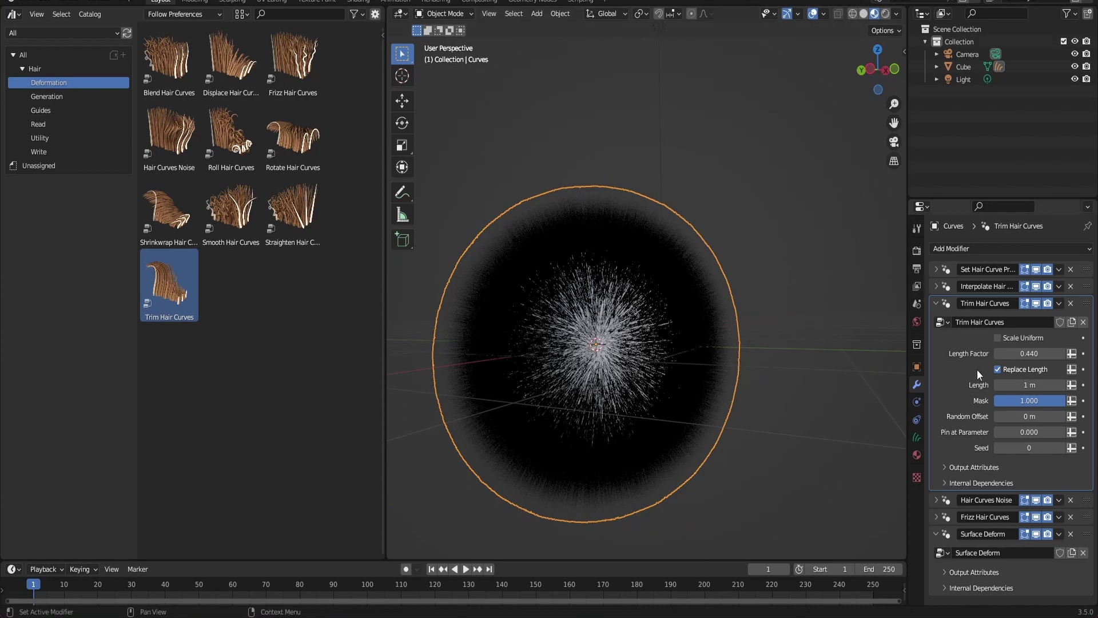
left_click(1028, 353)
type("0.5")
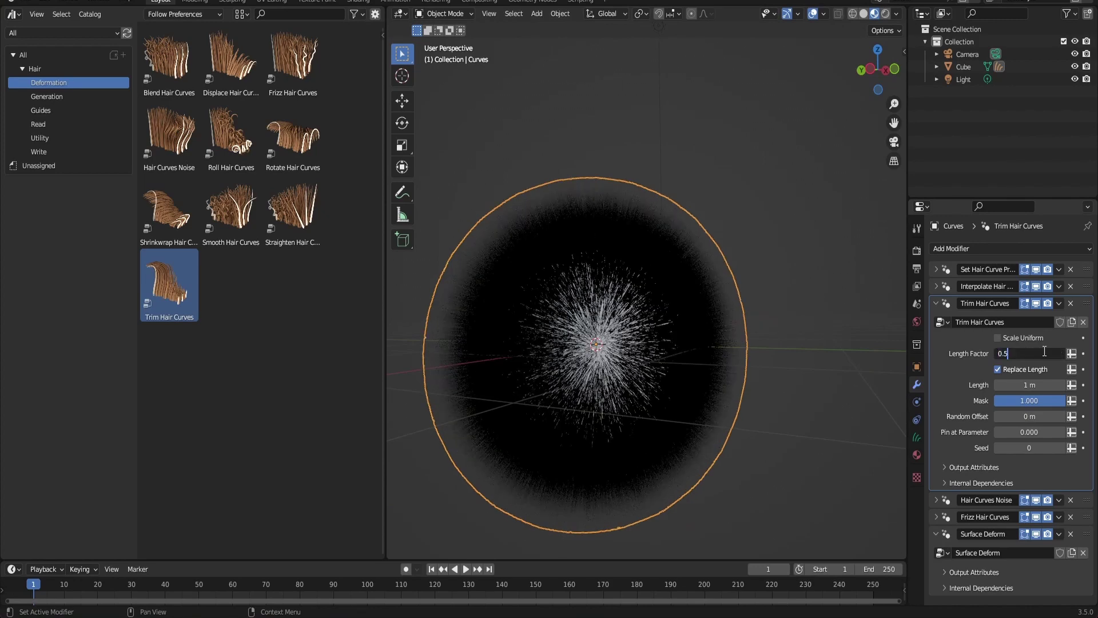
key("BackSpace")
type("200")
key("Return")
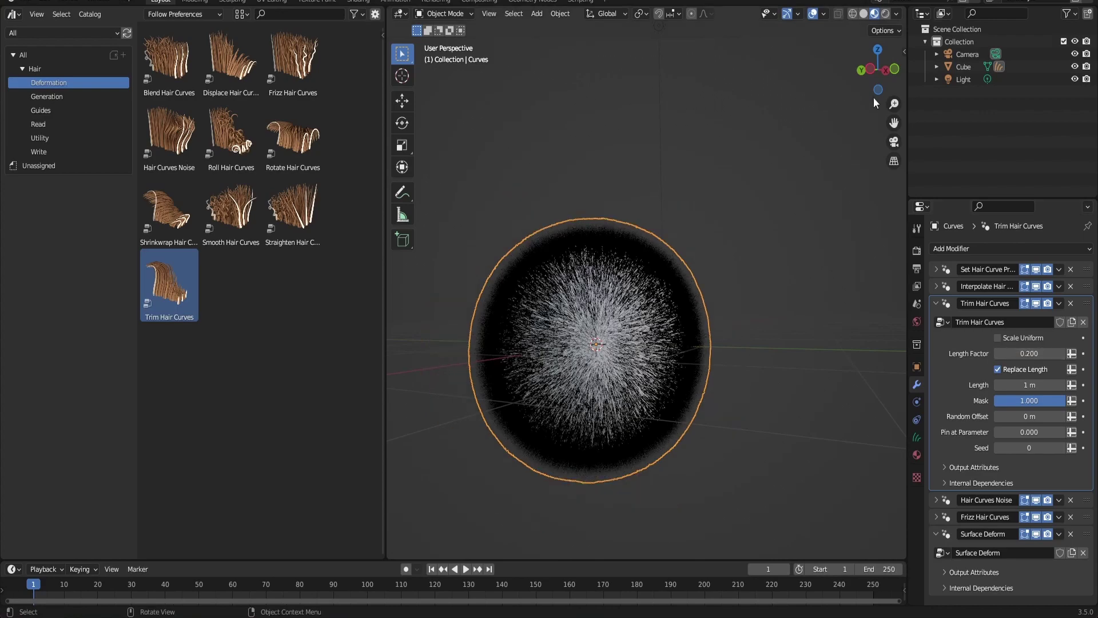
left_click_drag(876, 71, 879, 66)
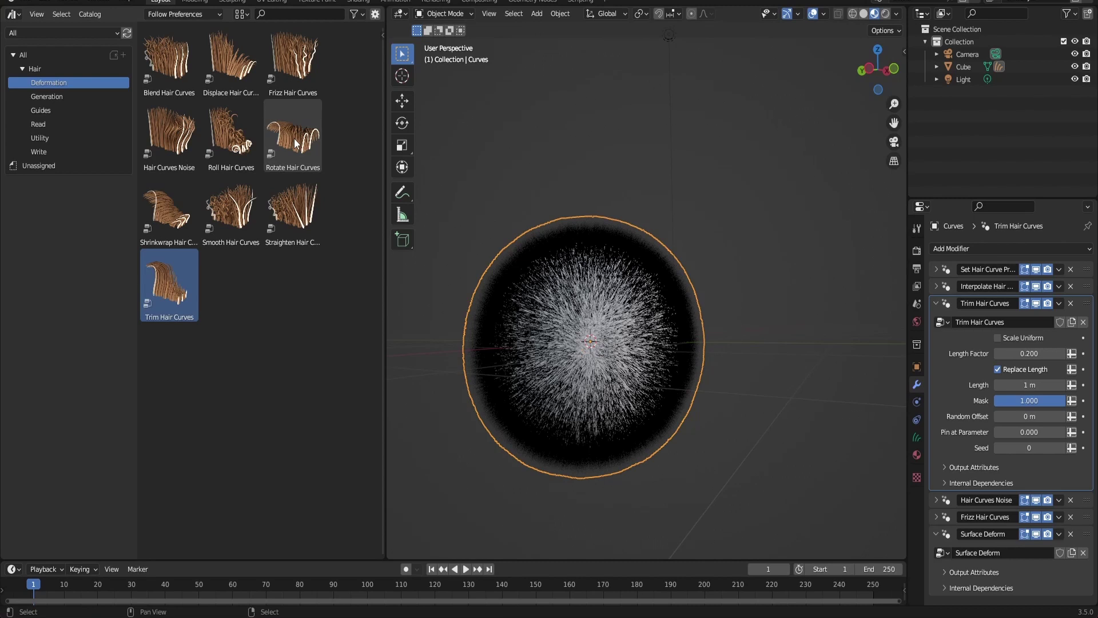
left_click(935, 303)
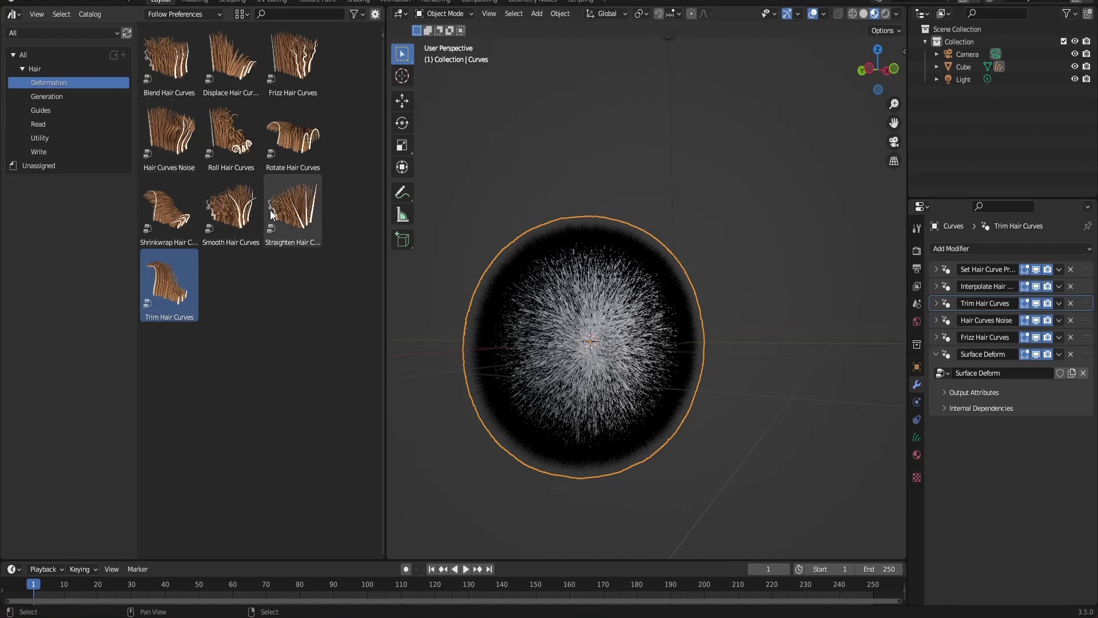
Drop Shrinkwrap Hair Curves onto the hair and move it right after Trim Hair Curves.
left_click_drag(181, 223, 980, 316)
left_click_drag(176, 213, 613, 334)
left_click(949, 430)
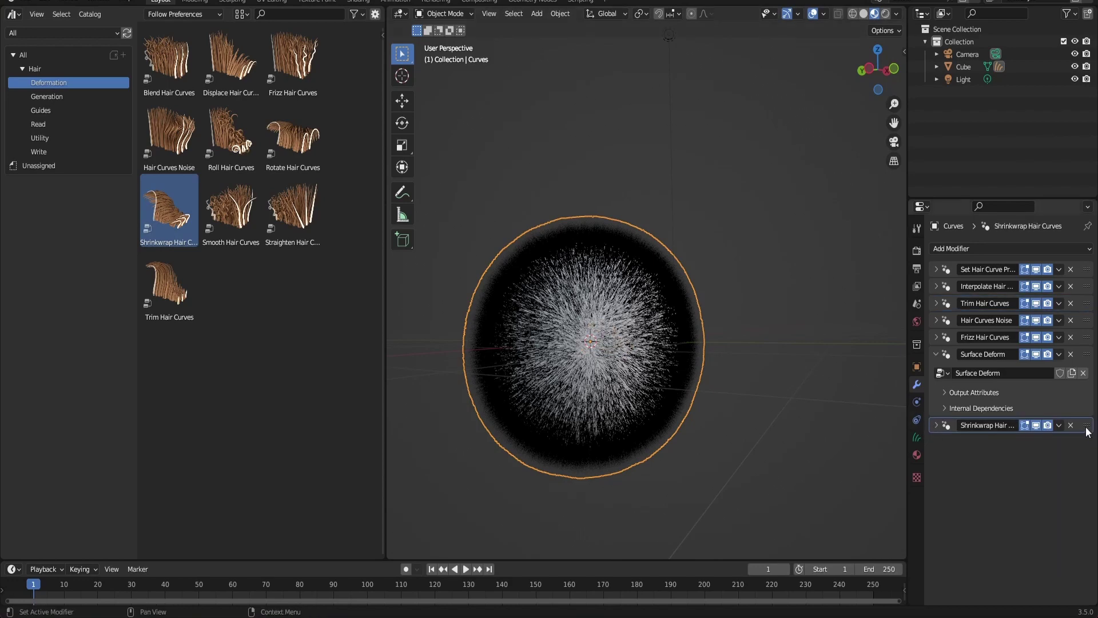
left_click_drag(1087, 425, 1062, 321)
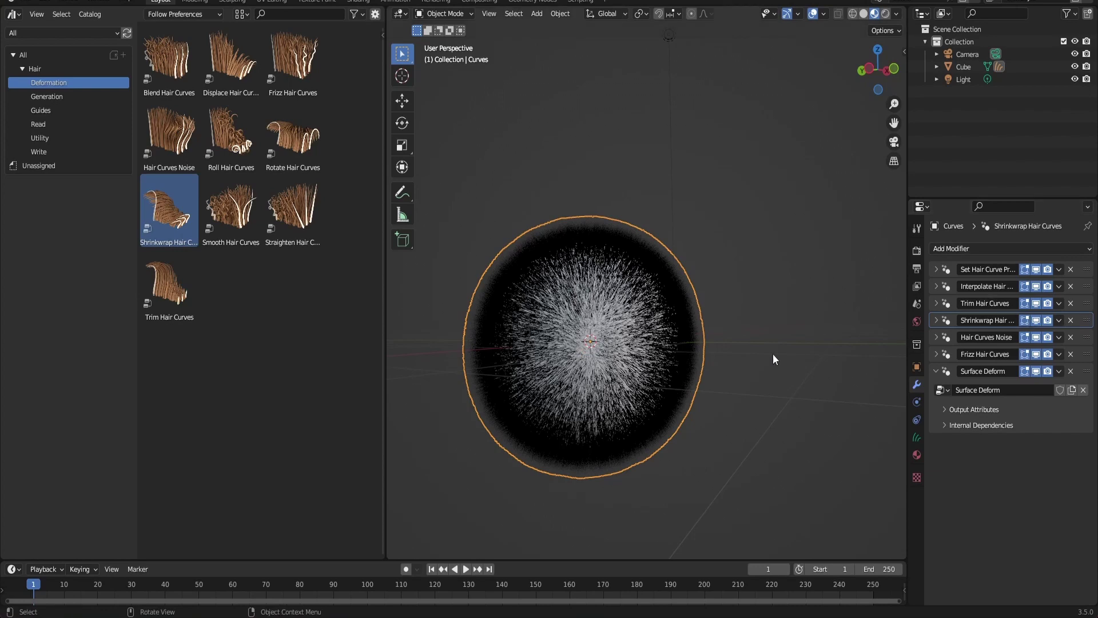
Expand the Shrinkwrap Hair Curves settings, leaving the Surface unset.
scroll(774, 354, "up", 3)
left_click(936, 320)
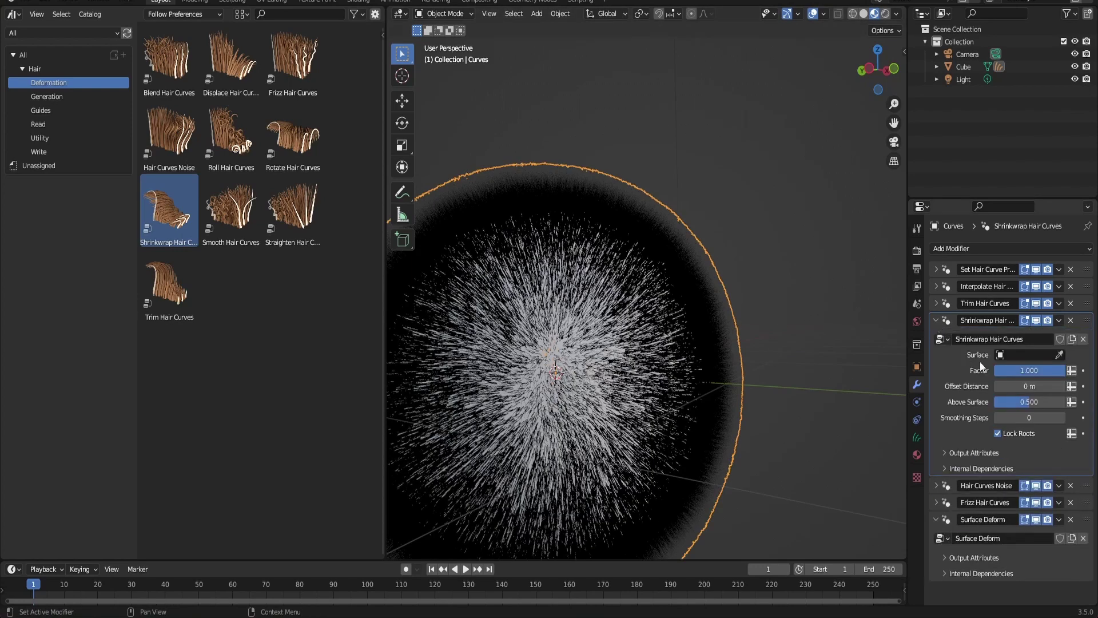
left_click(1059, 355)
key("Escape")
scroll(843, 77, "down", 3)
scroll(846, 108, "up", 1)
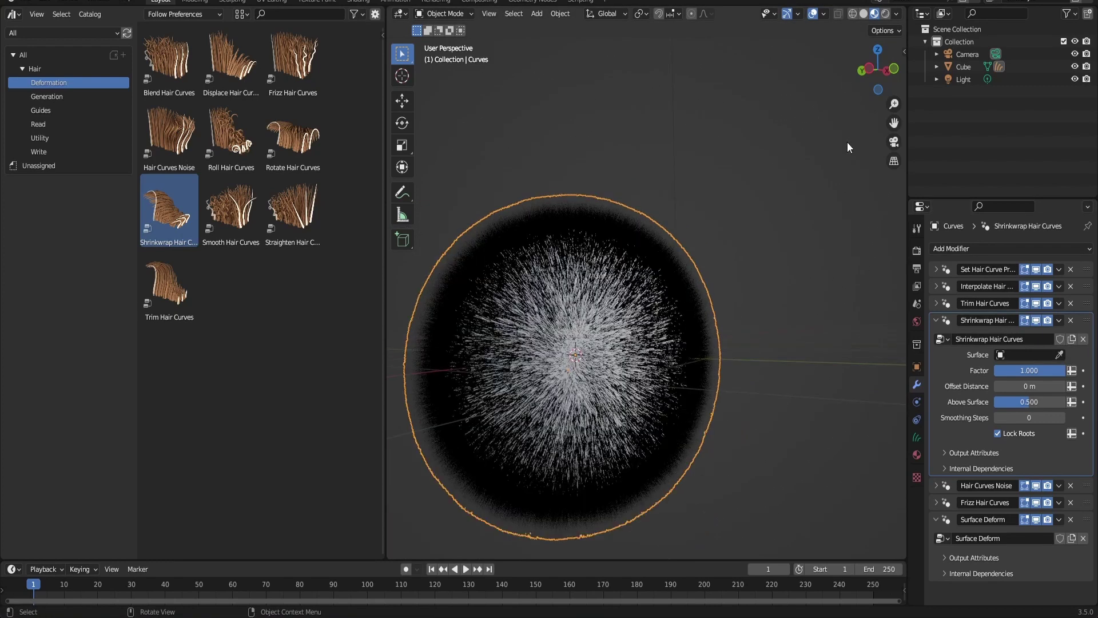
Set the Shrinkwrap Hair Curves Surface to the Cube.
left_click(1059, 354)
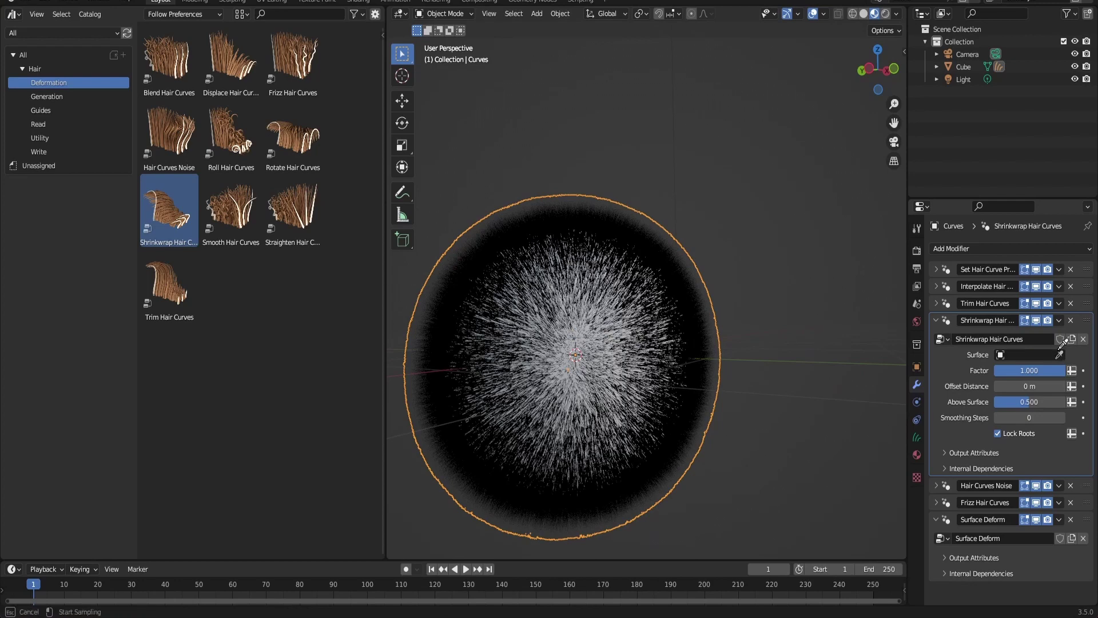
left_click(964, 67)
mouse_move(872, 67)
left_mouse_down()
mouse_move(864, 77)
mouse_move(889, 64)
mouse_move(877, 74)
left_mouse_up()
scroll(780, 223, "down", 3)
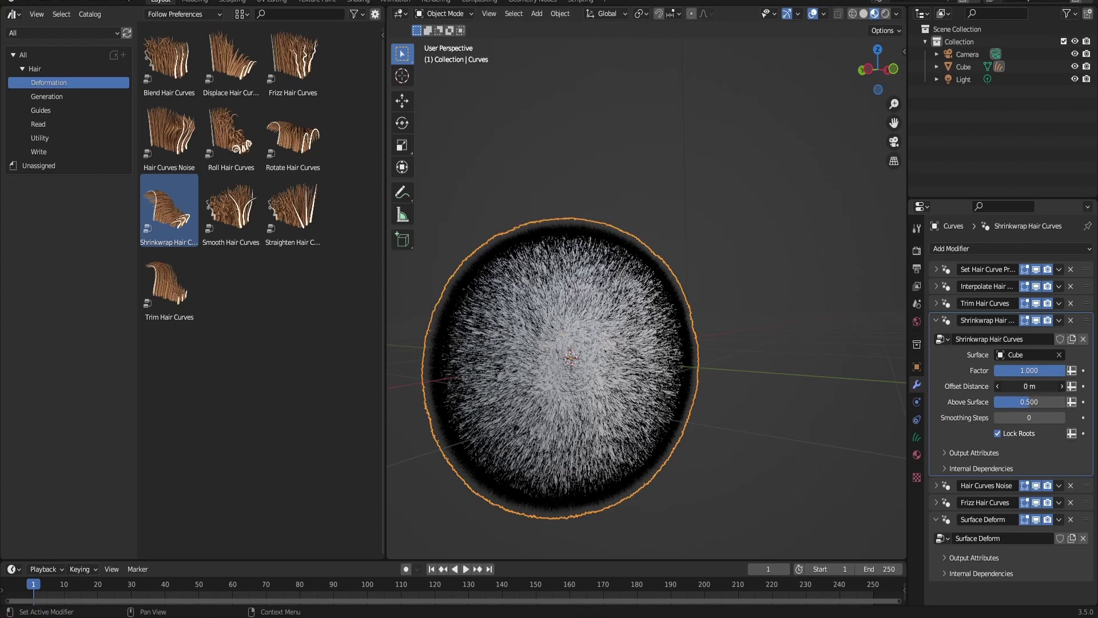
Set Offset Distance to about 0.15 m, then delete the Shrinkwrap Hair Curves modifier.
left_click_drag(1029, 386, 1064, 386)
left_click_drag(880, 69, 772, 65)
scroll(599, 367, "up", 1)
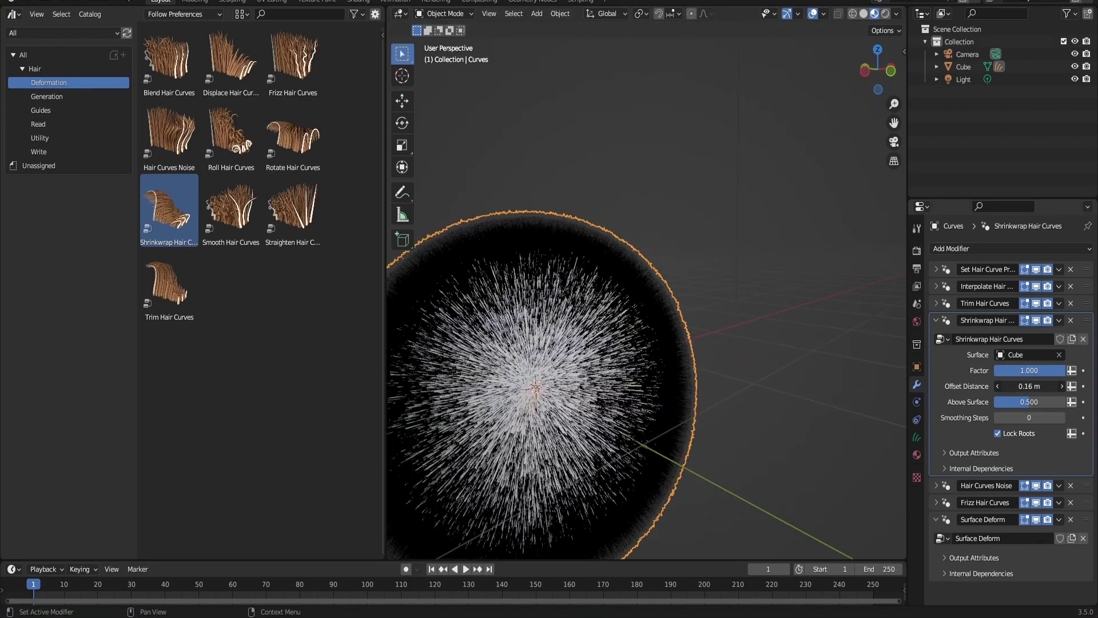
left_click_drag(1030, 386, 1016, 386)
left_click(1071, 321)
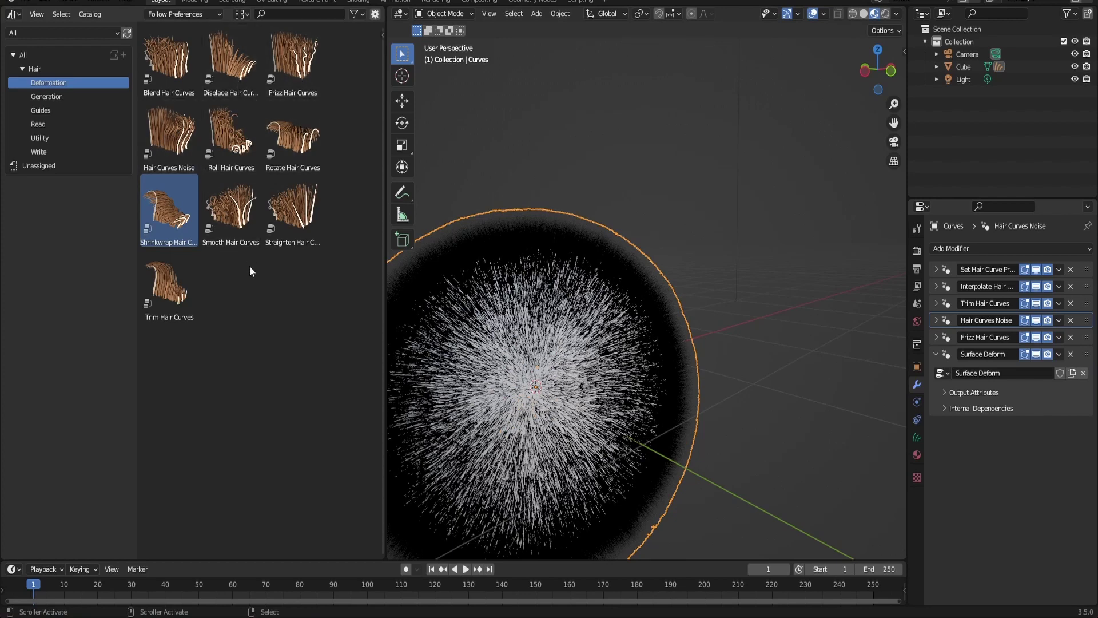
Frame the hair, add Displace Hair Curves, and move it directly after Trim Hair Curves.
key("KP_Decimal")
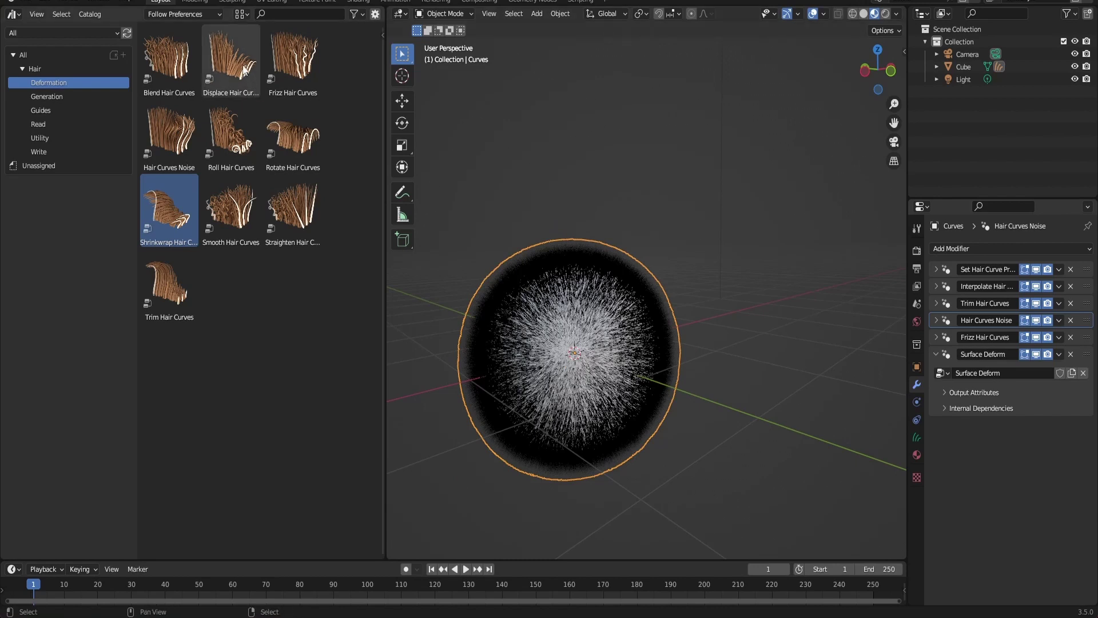
left_click_drag(244, 70, 558, 371)
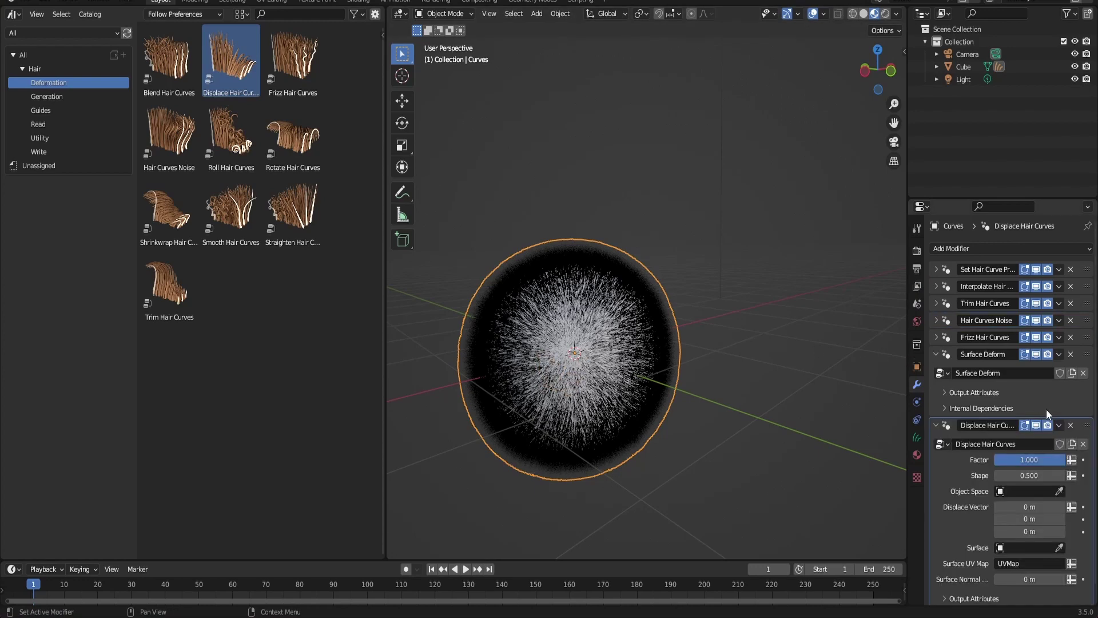
left_click_drag(1077, 430, 934, 321)
left_click(940, 288)
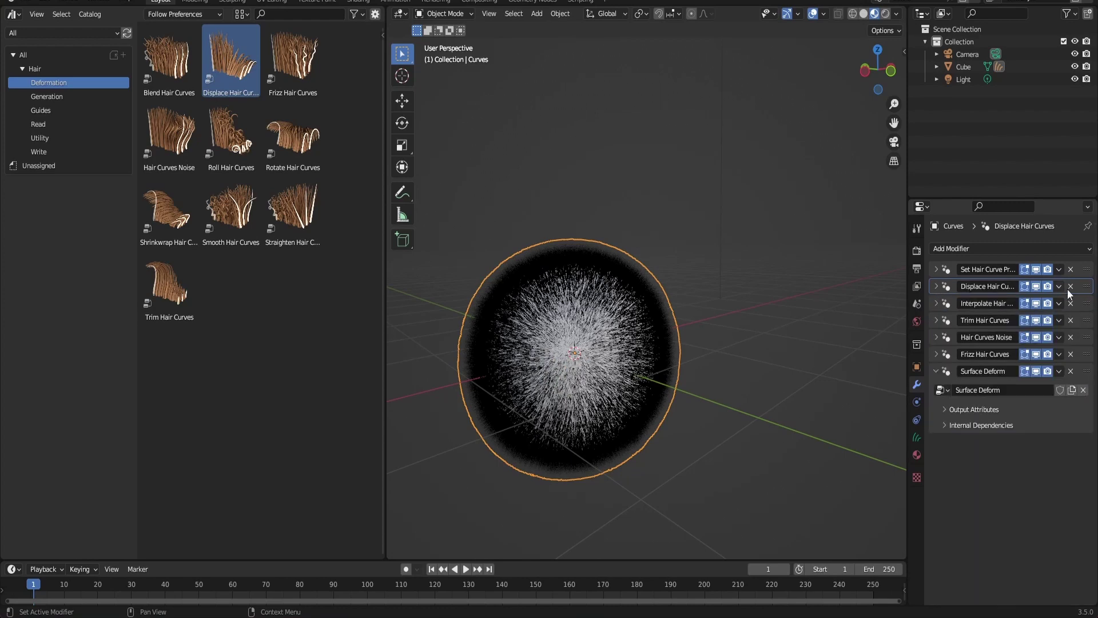
left_click_drag(1086, 287, 1085, 325)
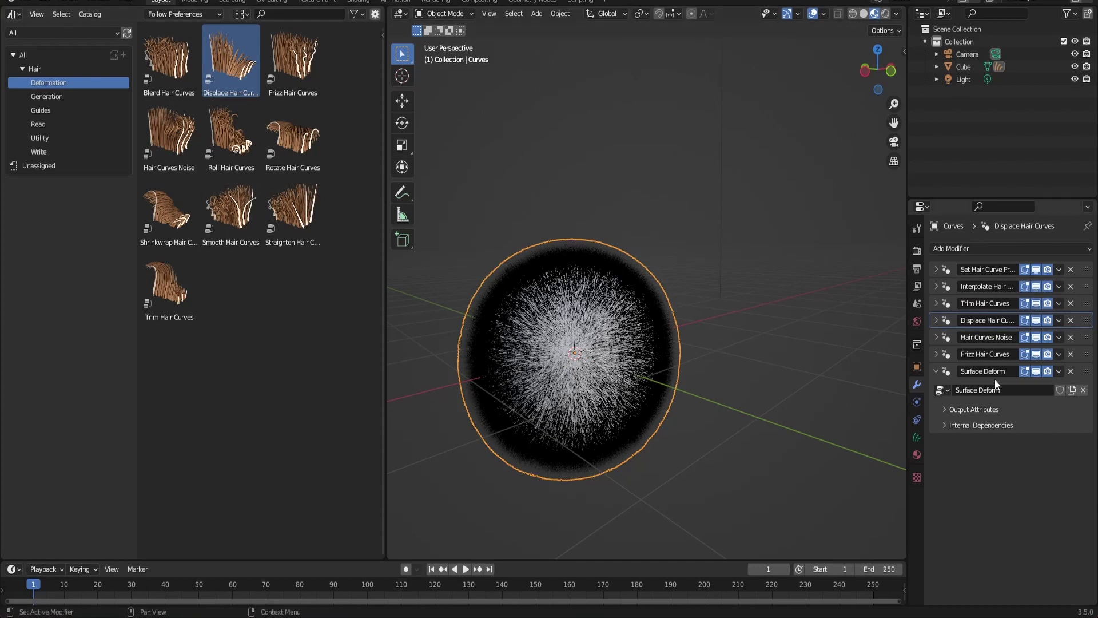
Try different Displace Vector X values such as 0.62 m and -0.42 m.
left_click(936, 320)
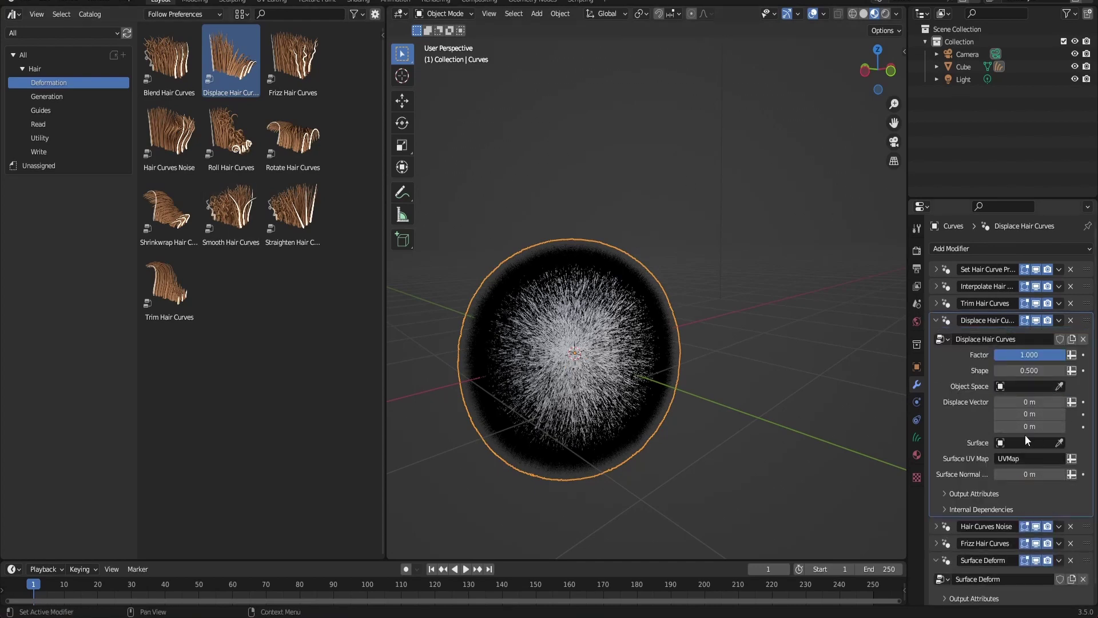
scroll(600, 396, "up", 2)
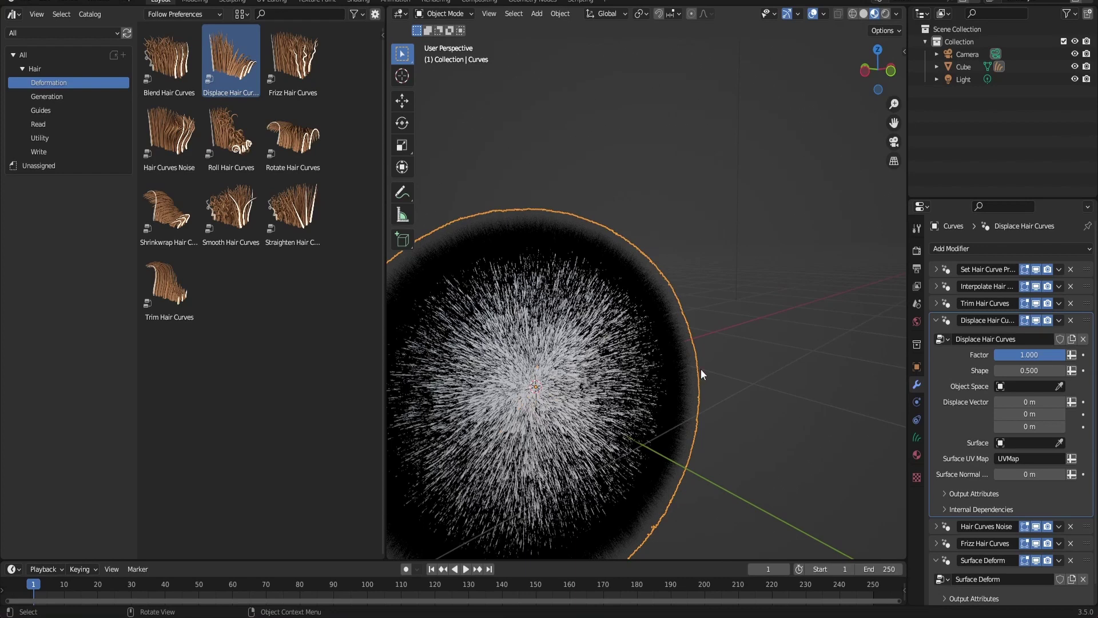
left_click_drag(1030, 401, 1066, 402)
scroll(724, 241, "down", 4)
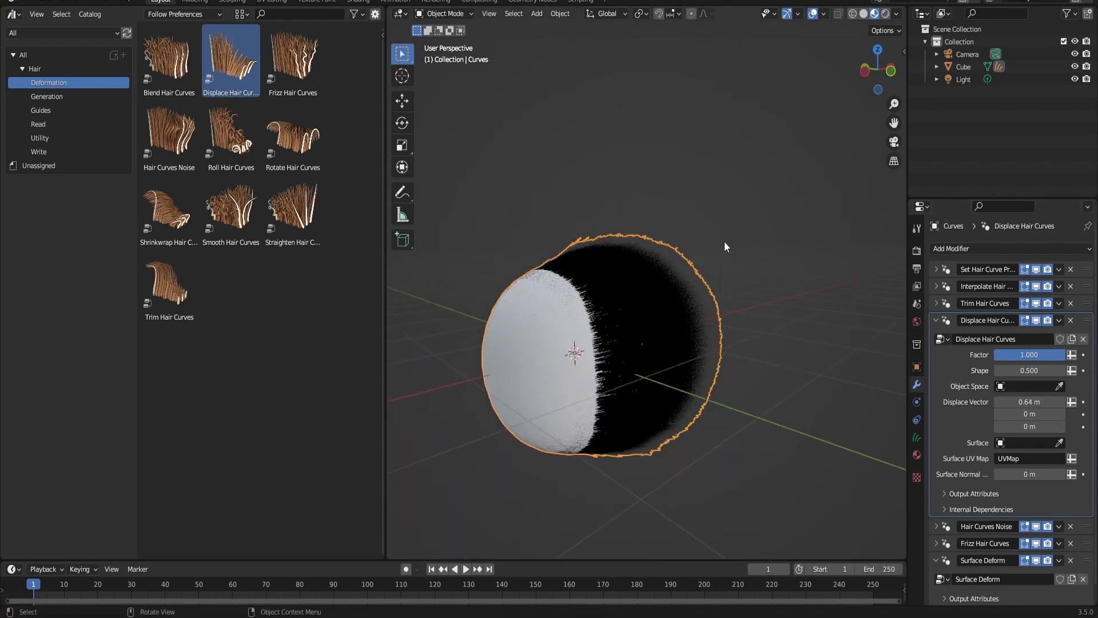
left_click_drag(866, 46, 526, 269)
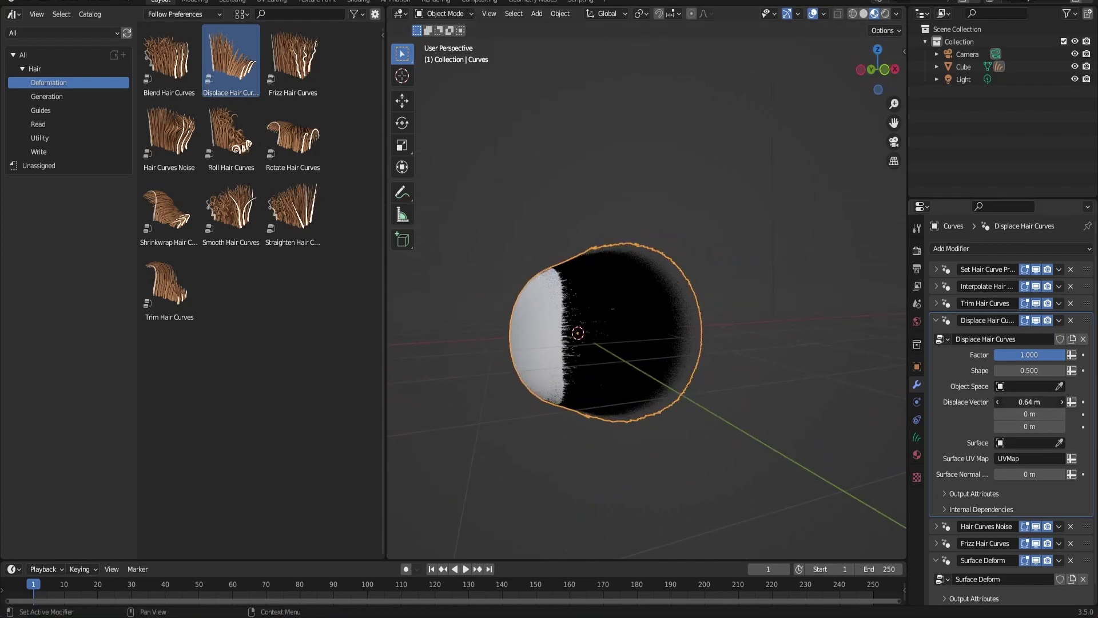
left_click_drag(1029, 401, 964, 401)
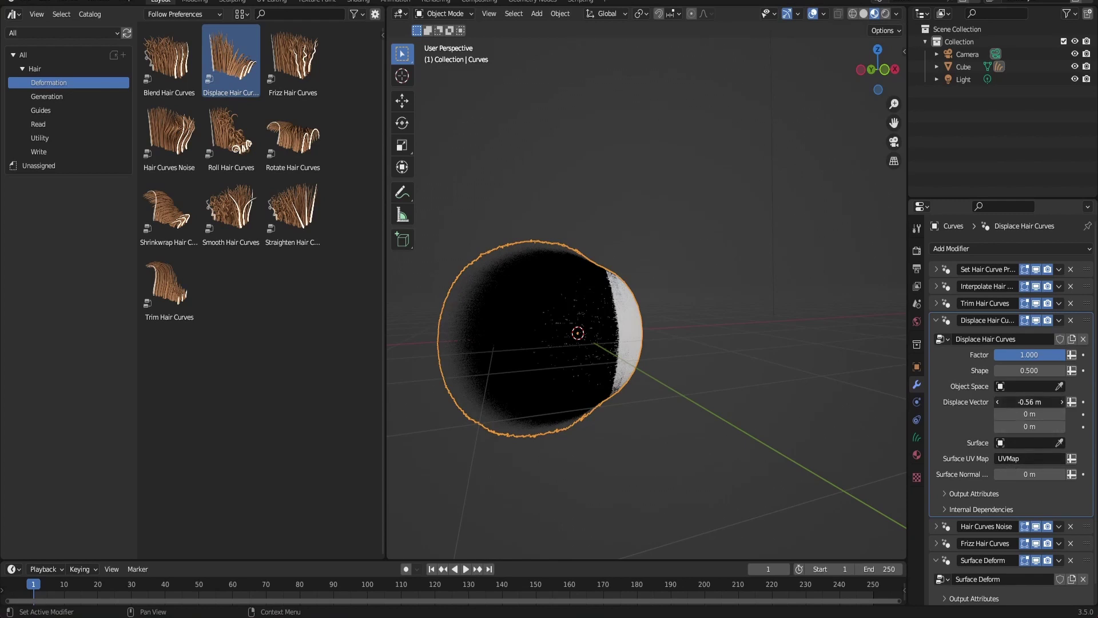
left_click_drag(1029, 402, 1053, 402)
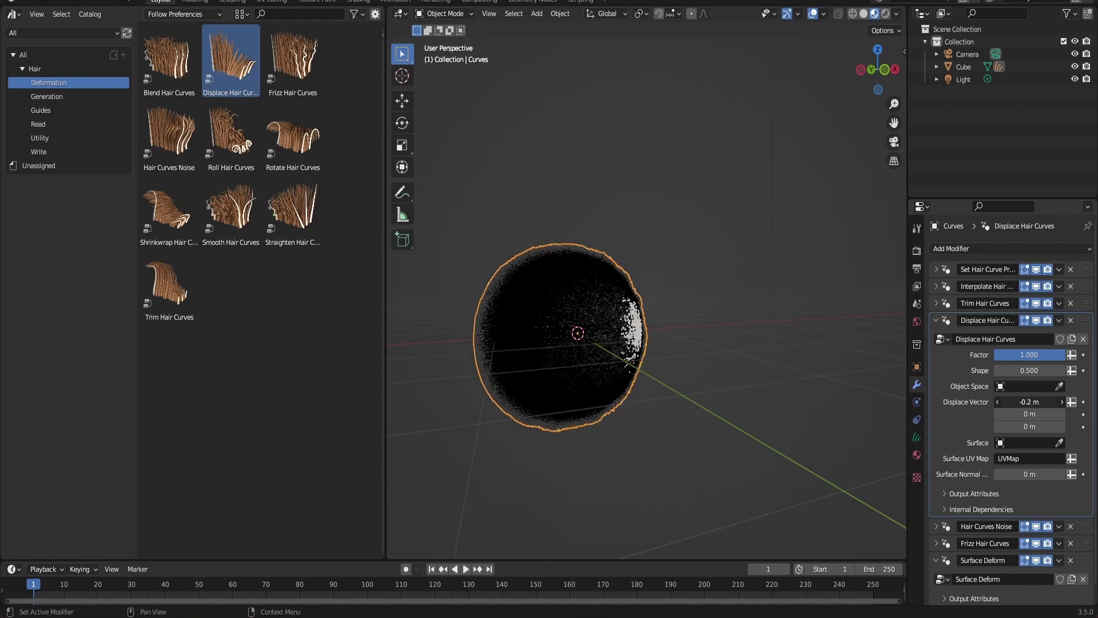
left_click_drag(1022, 402, 1031, 402)
Set Displace Vector X to -0.13 m, then delete the Displace Hair Curves modifier.
left_click(1028, 402)
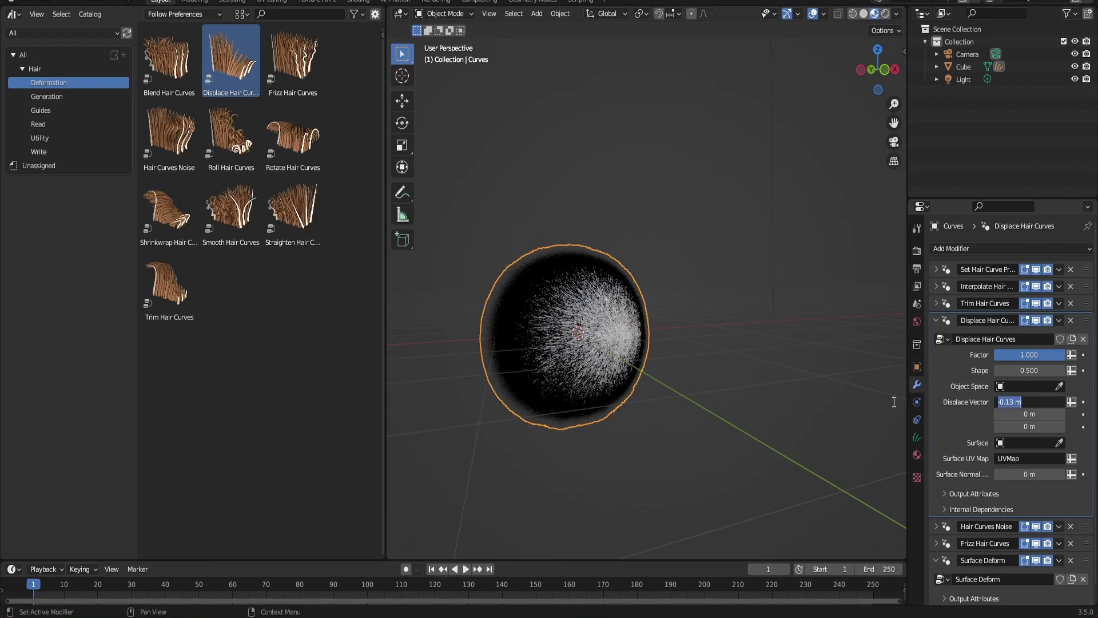
key("Return")
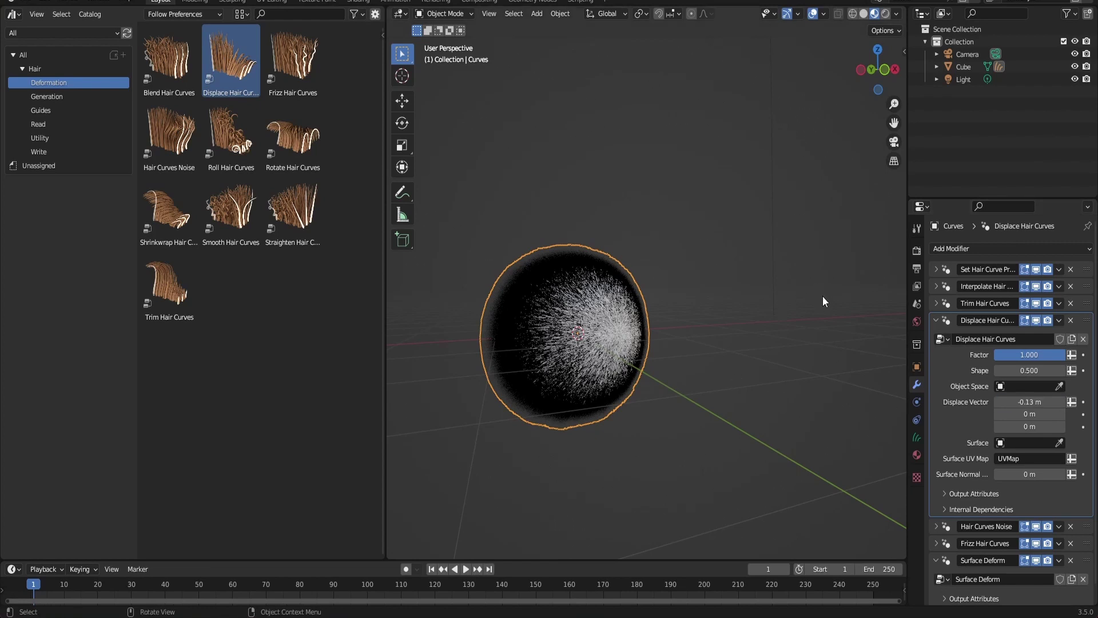
left_click(1070, 321)
scroll(533, 196, "up", 3)
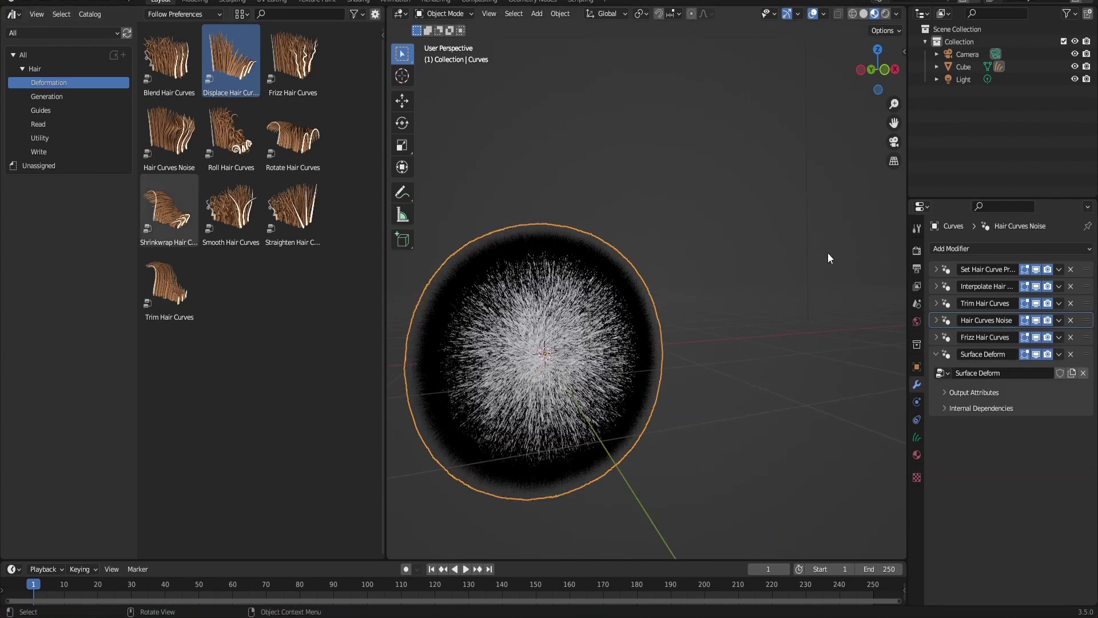
Show the Generation hair assets and check the Interpolate Hair Curves settings.
left_click(934, 355)
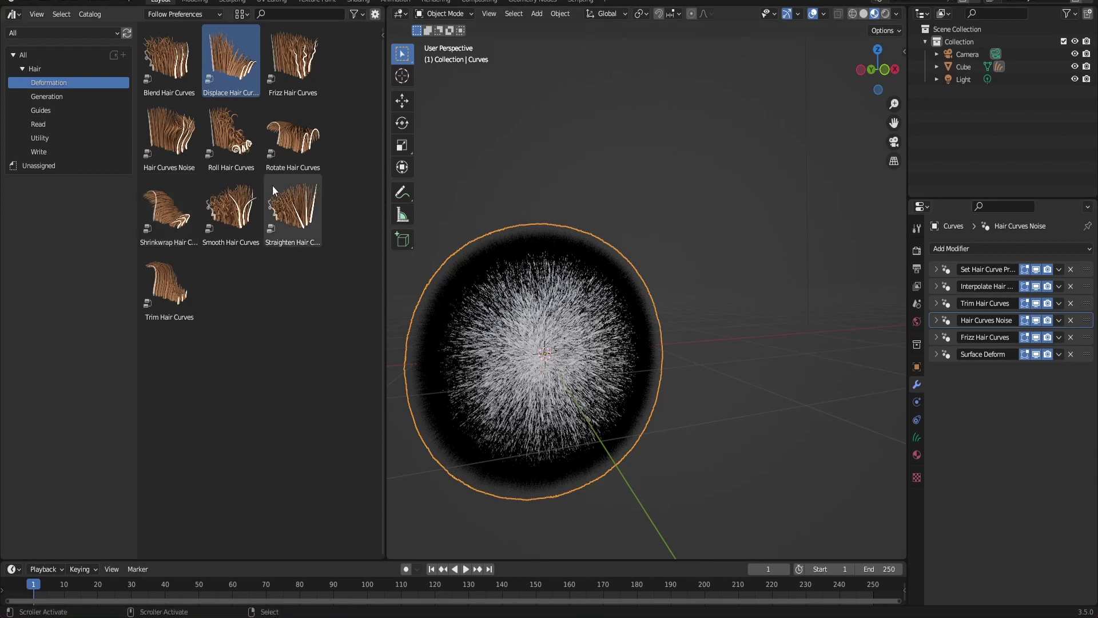
left_click(51, 99)
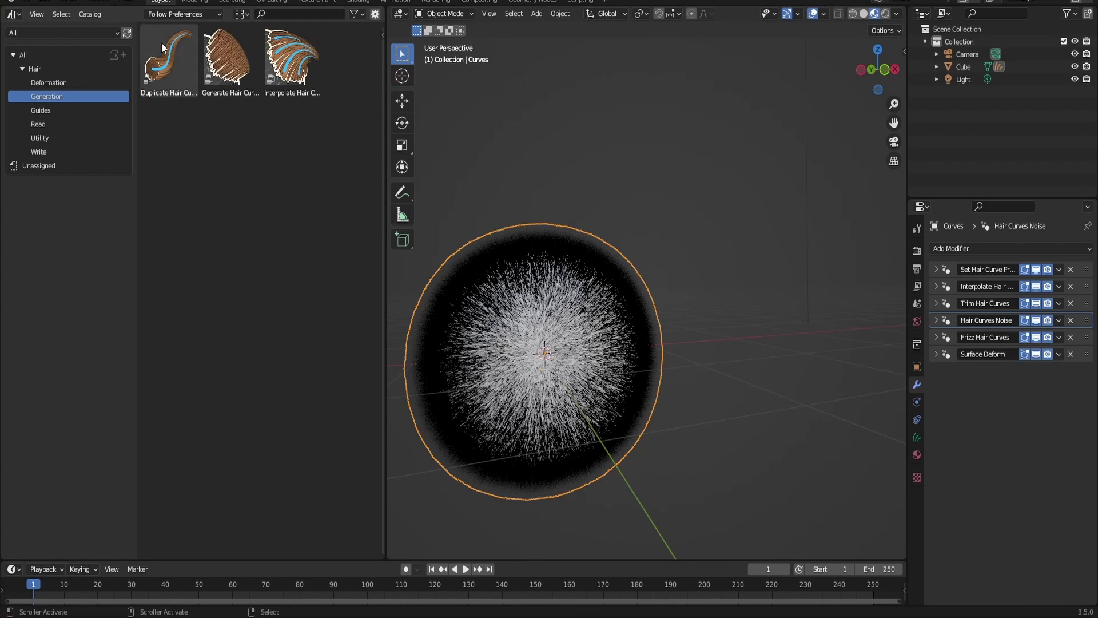
left_click(938, 288)
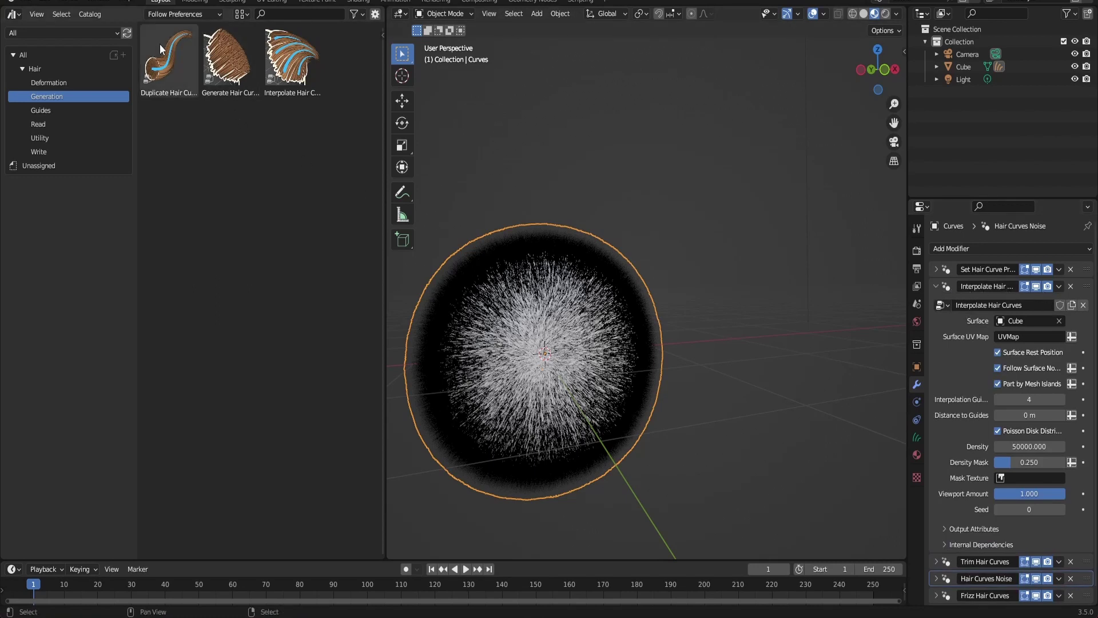
left_click(936, 287)
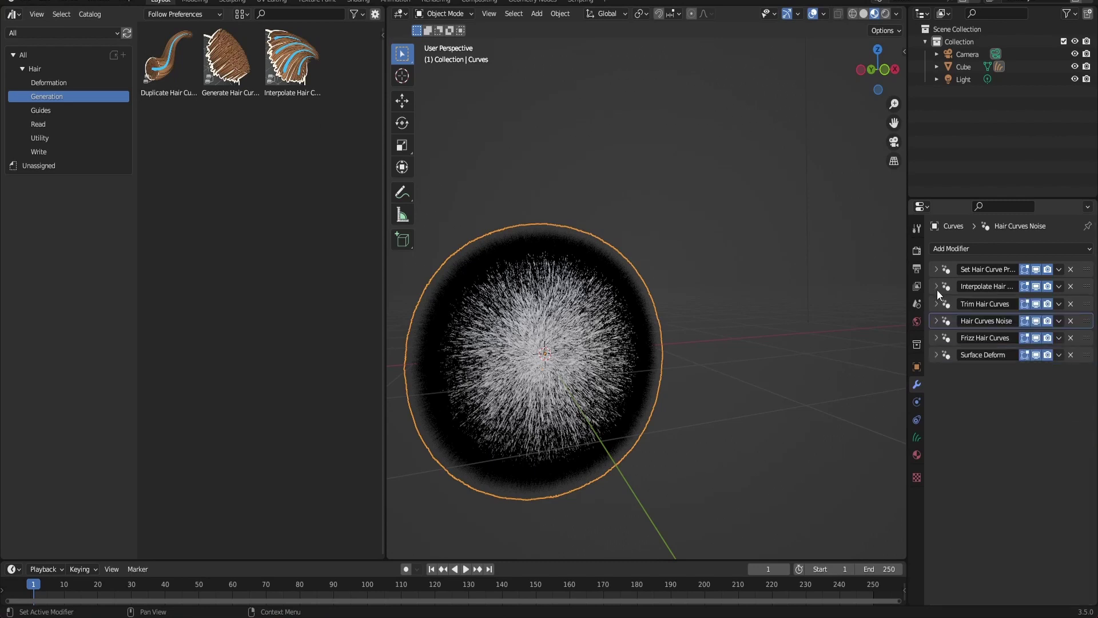
Add Duplicate Hair Curves below Interpolate, delete it, and show the Guides catalog.
left_click_drag(187, 57, 547, 338)
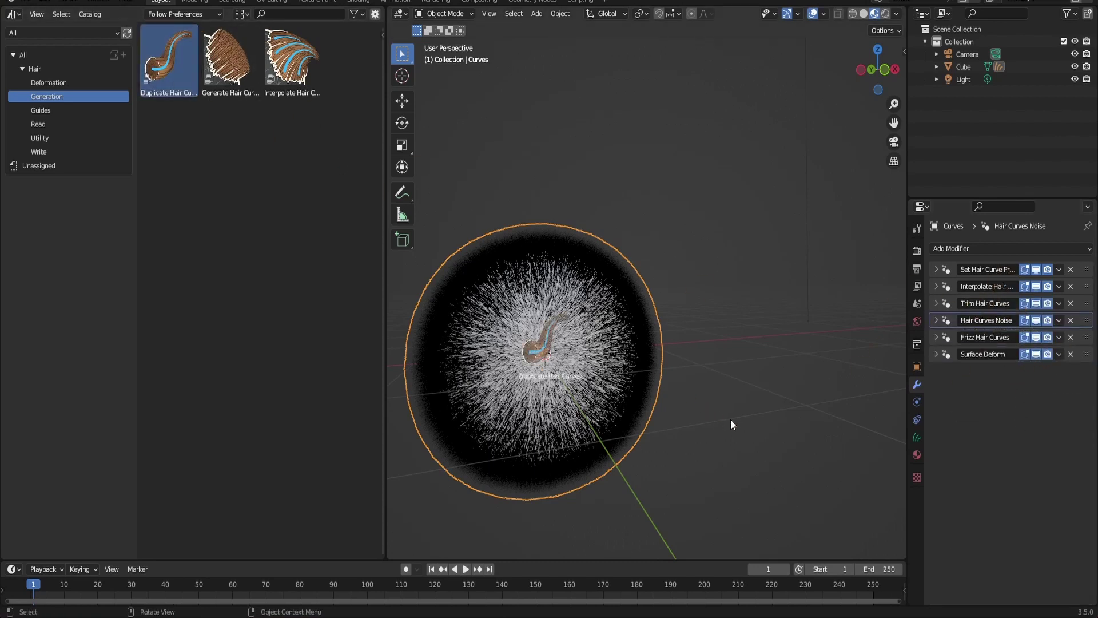
left_click_drag(729, 424, 763, 338)
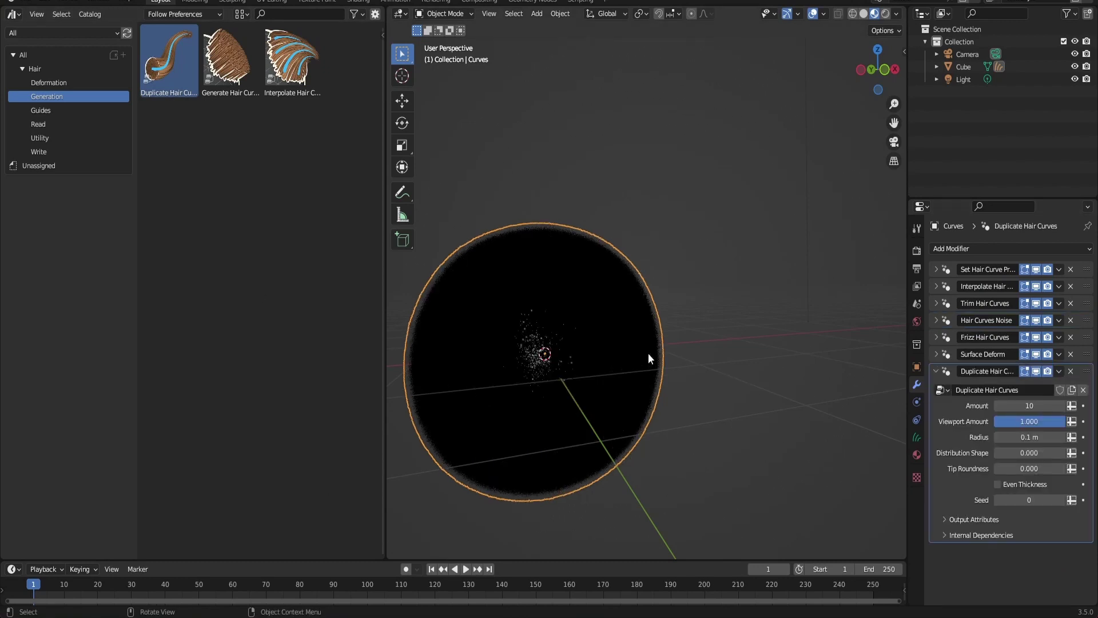
left_click(937, 372)
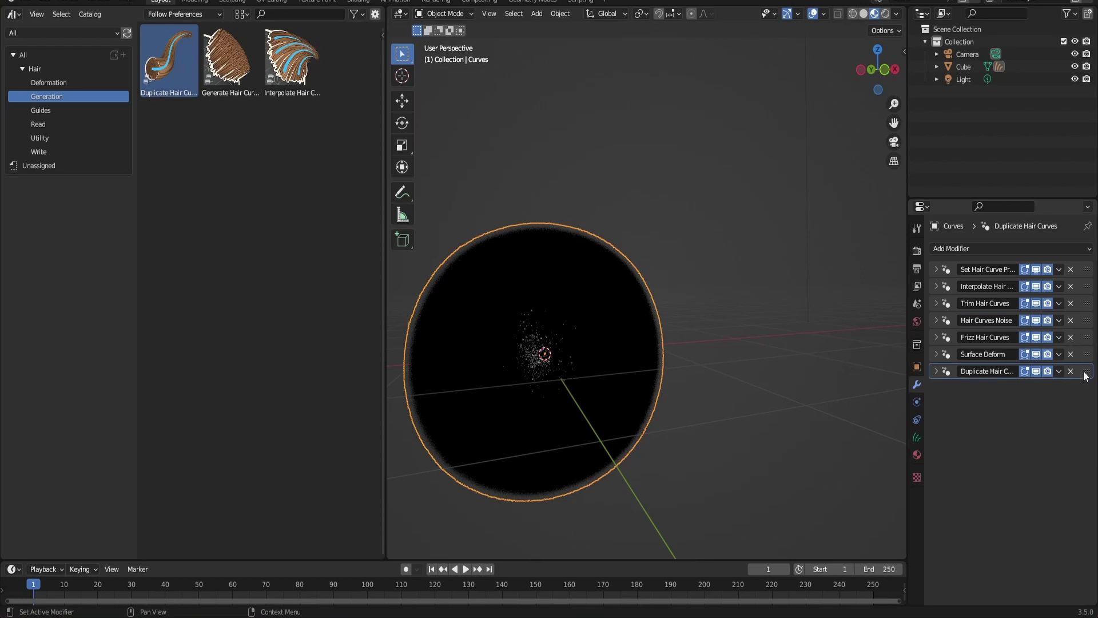
left_click_drag(1085, 371, 1073, 301)
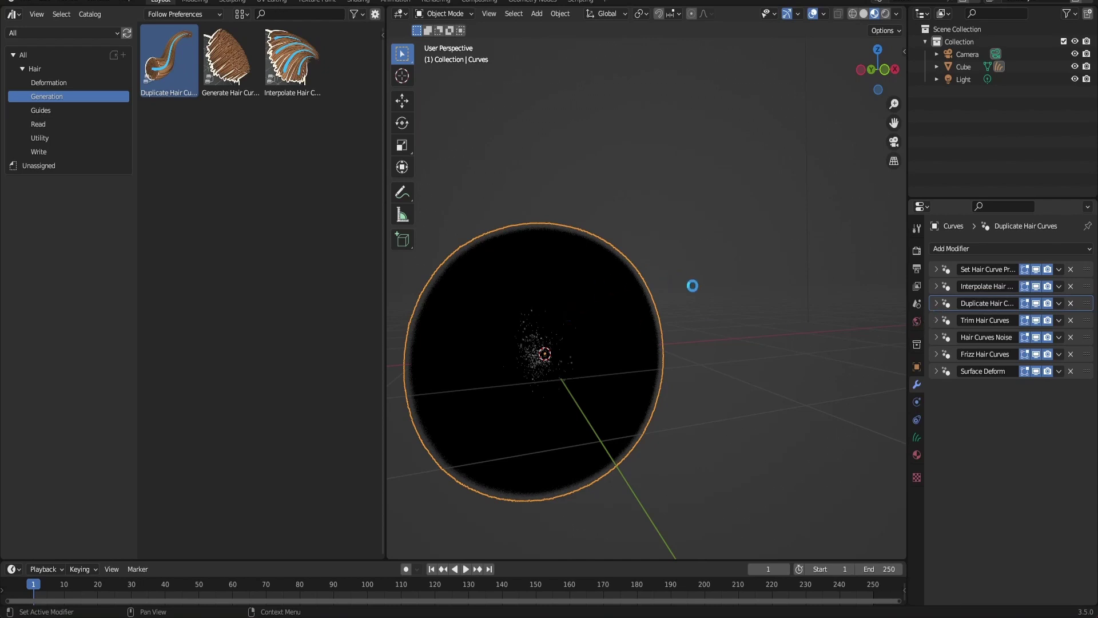
left_click(937, 304)
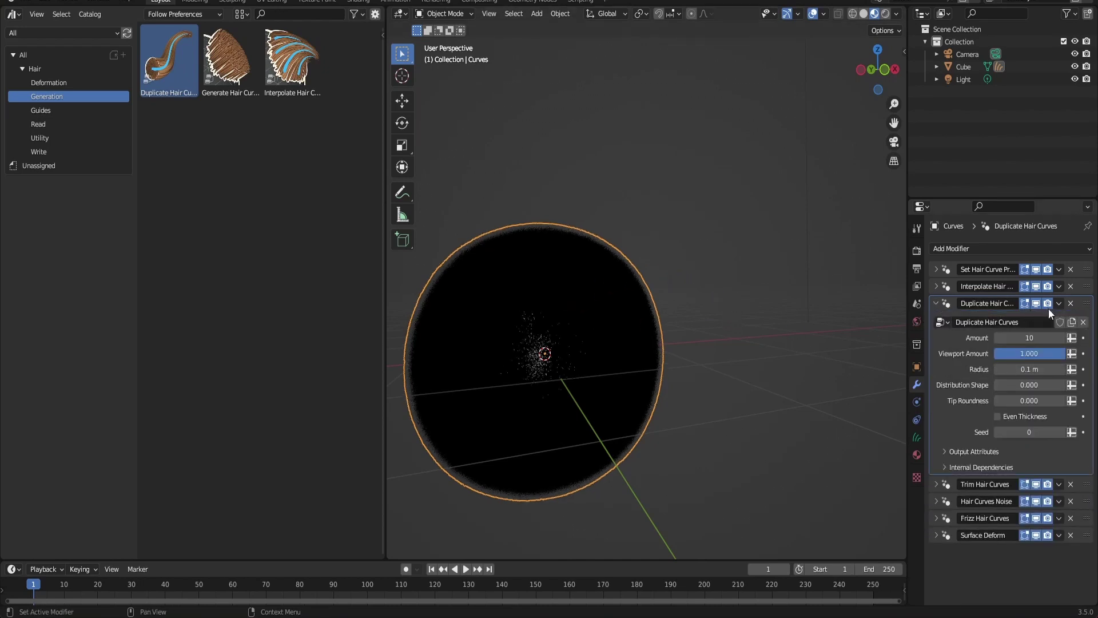
left_click(1070, 303)
left_click(56, 112)
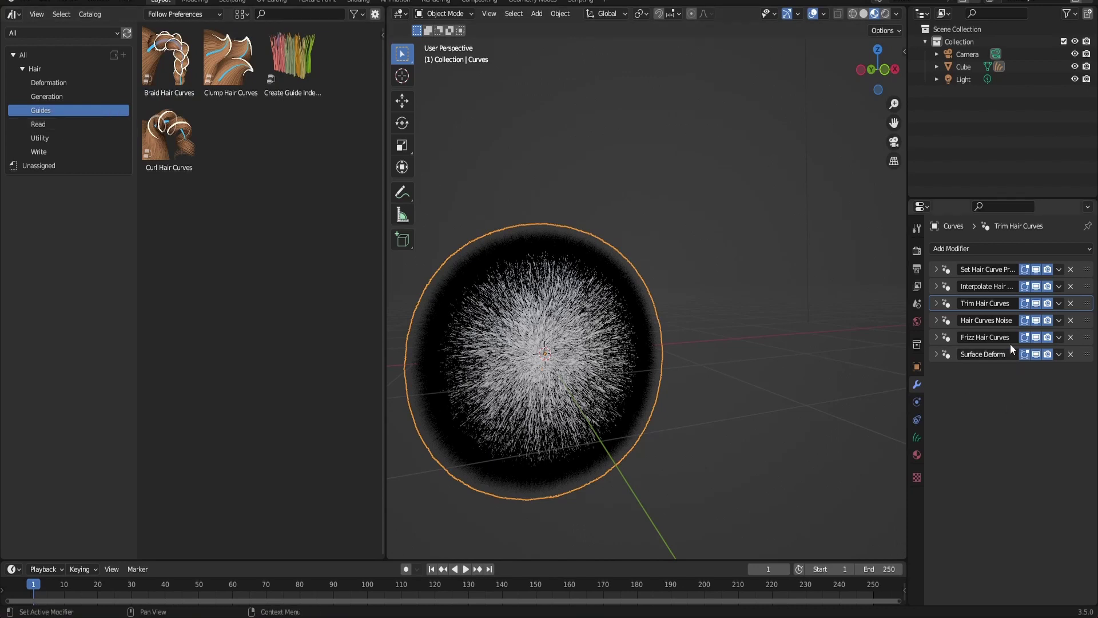
Set the Interpolate Hair Curves Density Mask to 0.75.
left_click(938, 289)
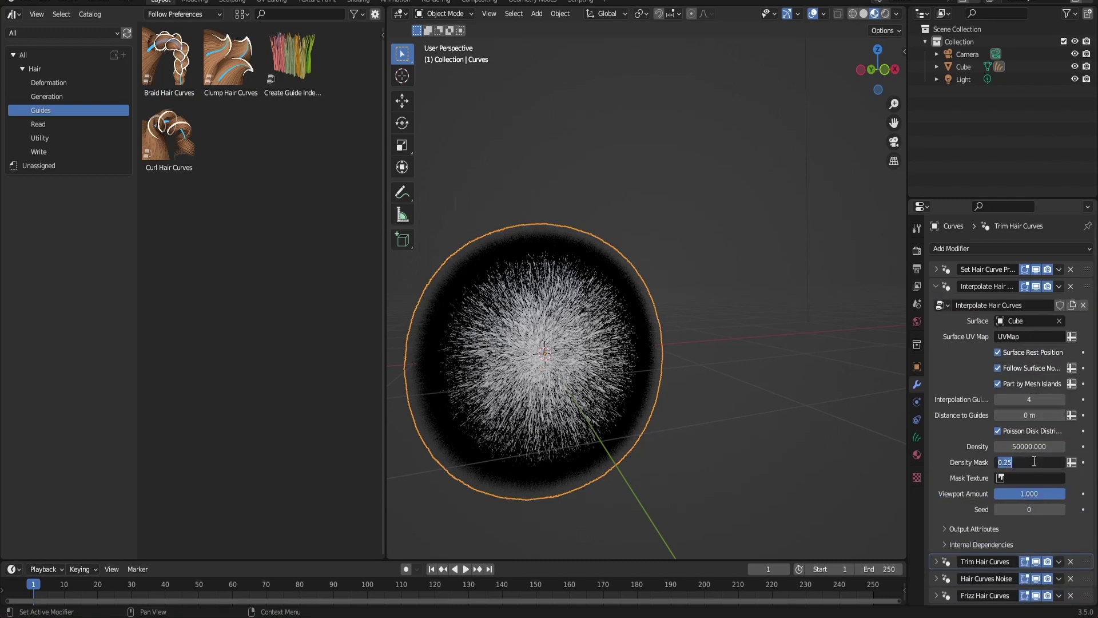
type("0.75")
key("Return")
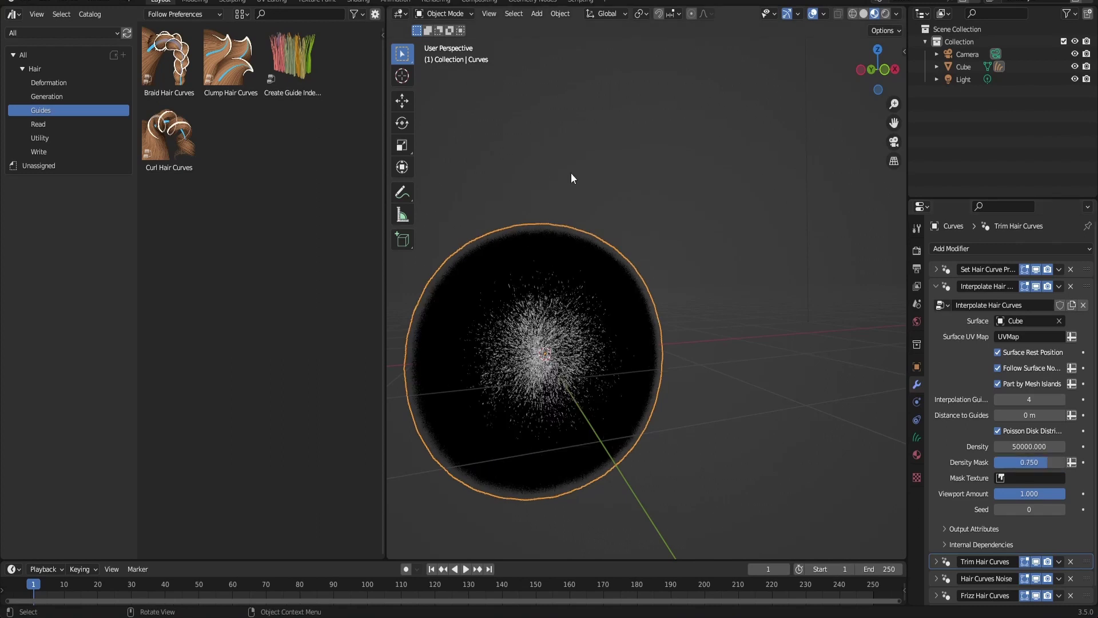
left_click(933, 287)
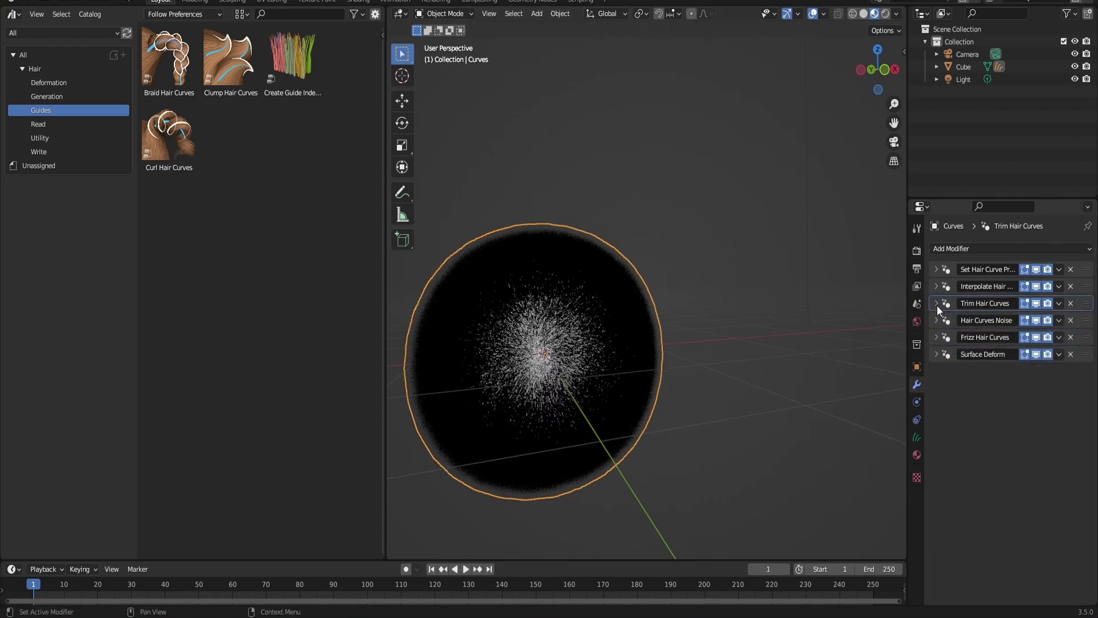
Set the Trim Hair Curves Length Factor to 0.5.
left_click(936, 303)
left_click(1033, 354)
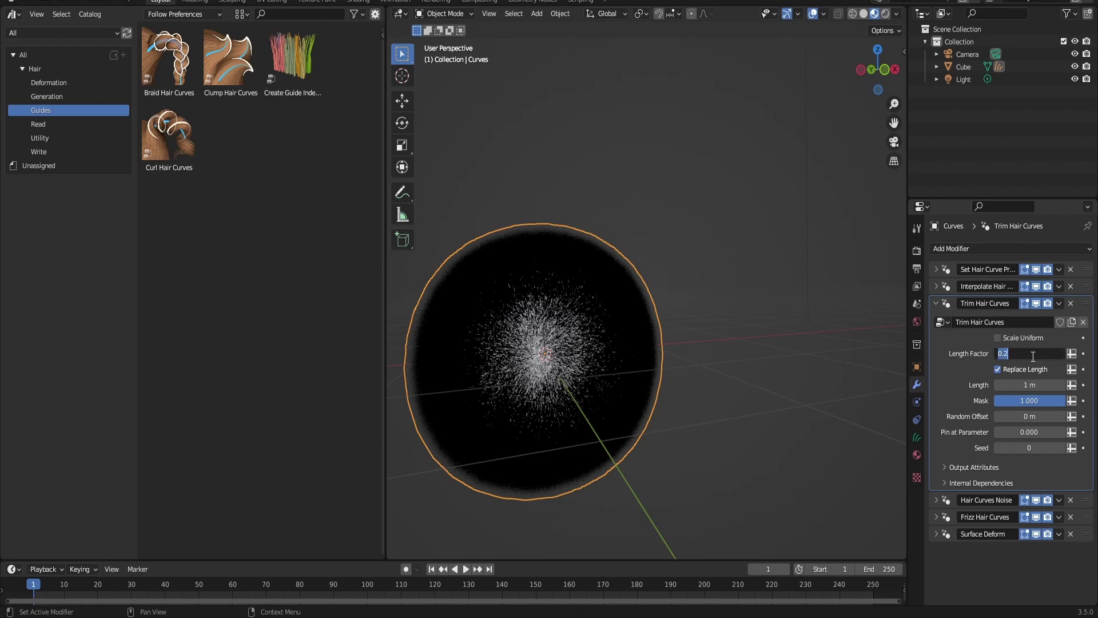
type("0.5")
key("Return")
scroll(696, 160, "down", 3)
scroll(695, 160, "up", 1)
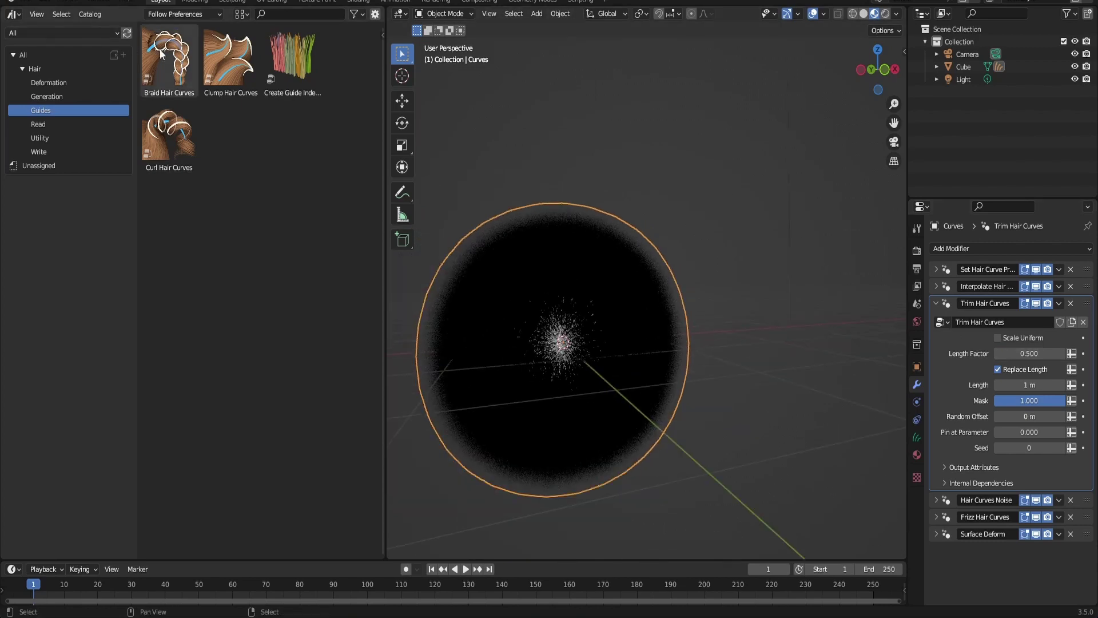
Drop Braid Hair Curves onto the hair ball and inspect the spikes in Rendered shading.
left_click_drag(161, 55, 565, 330)
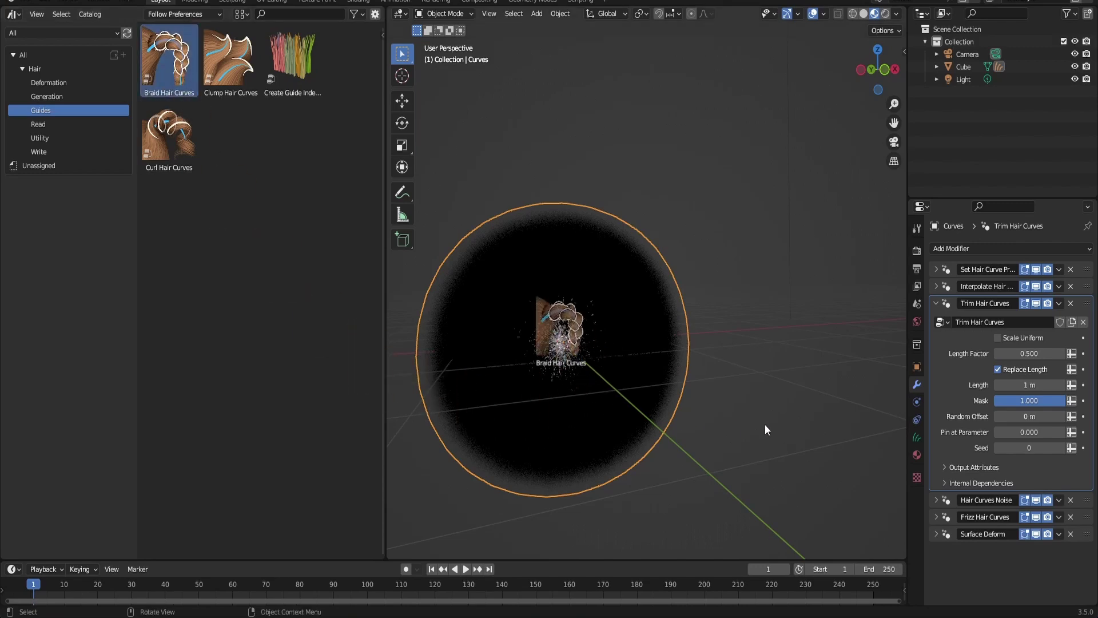
scroll(795, 111, "up", 4)
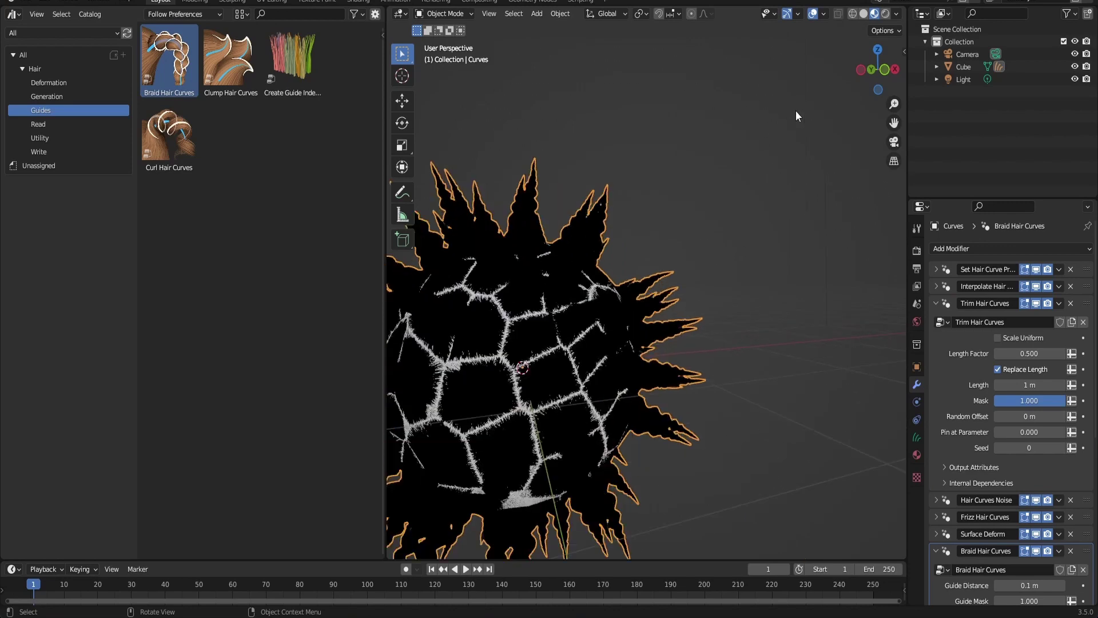
left_click(886, 12)
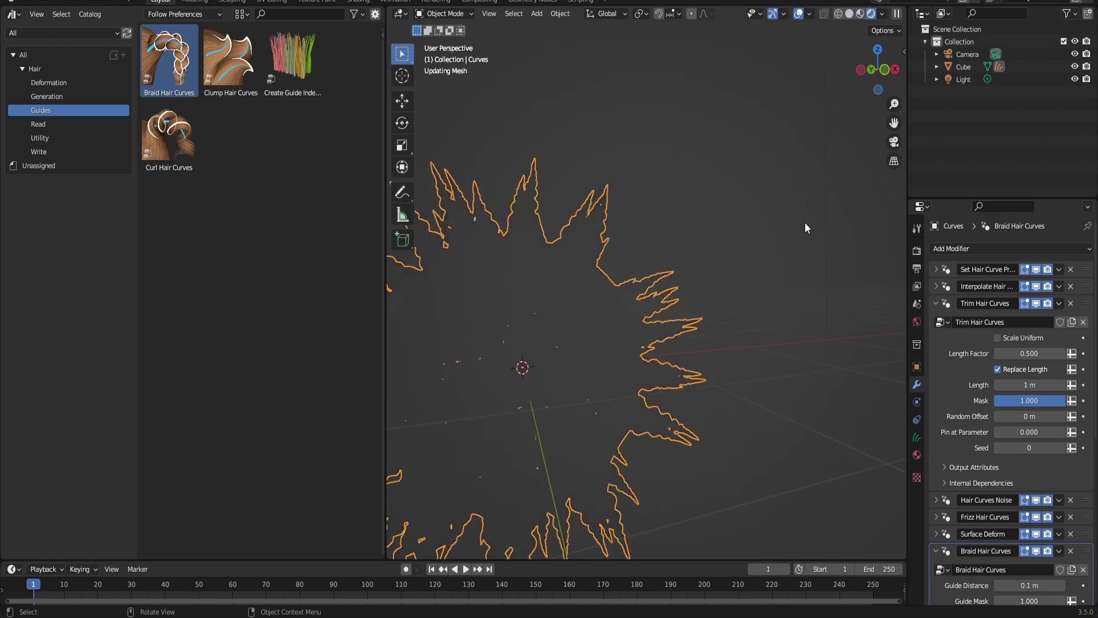
scroll(701, 175, "down", 2)
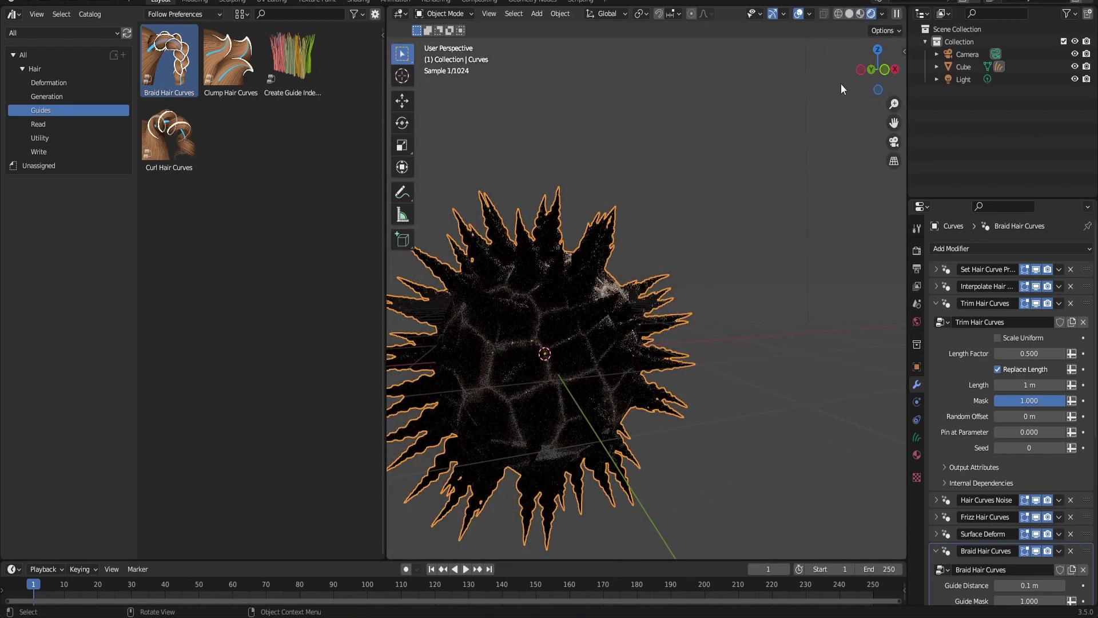
left_click_drag(873, 70, 871, 76)
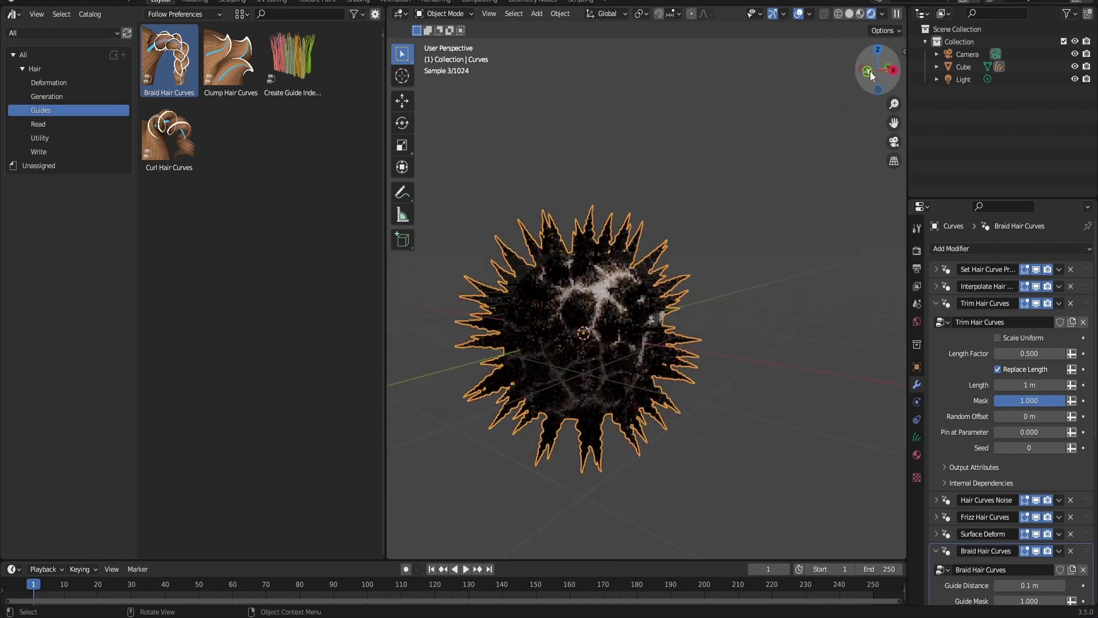
scroll(832, 222, "up", 2)
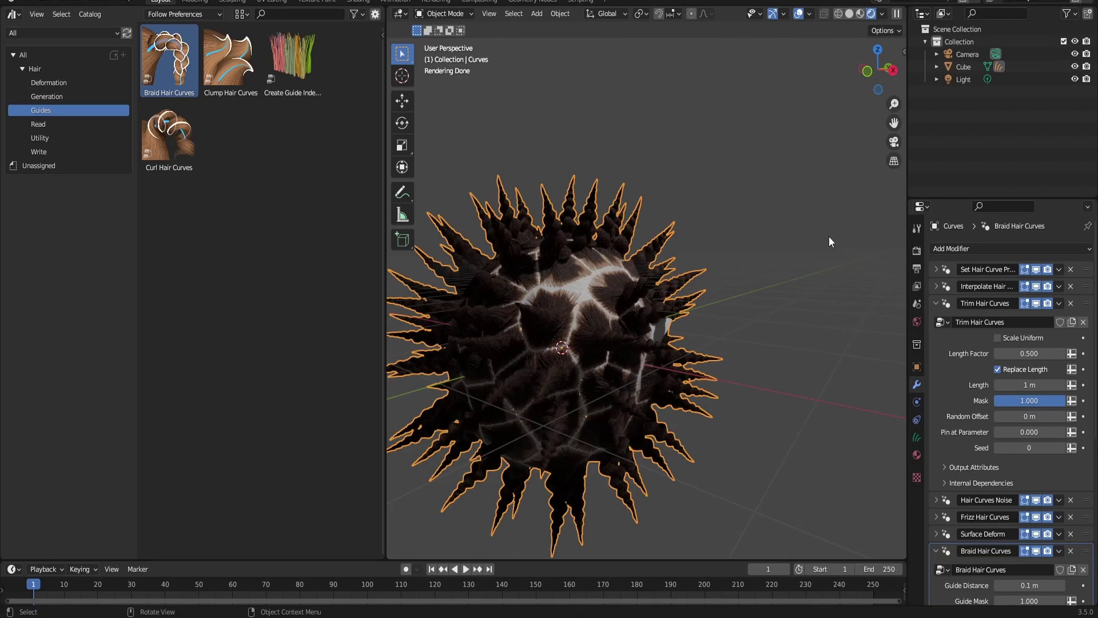
left_click_drag(867, 71, 795, 117)
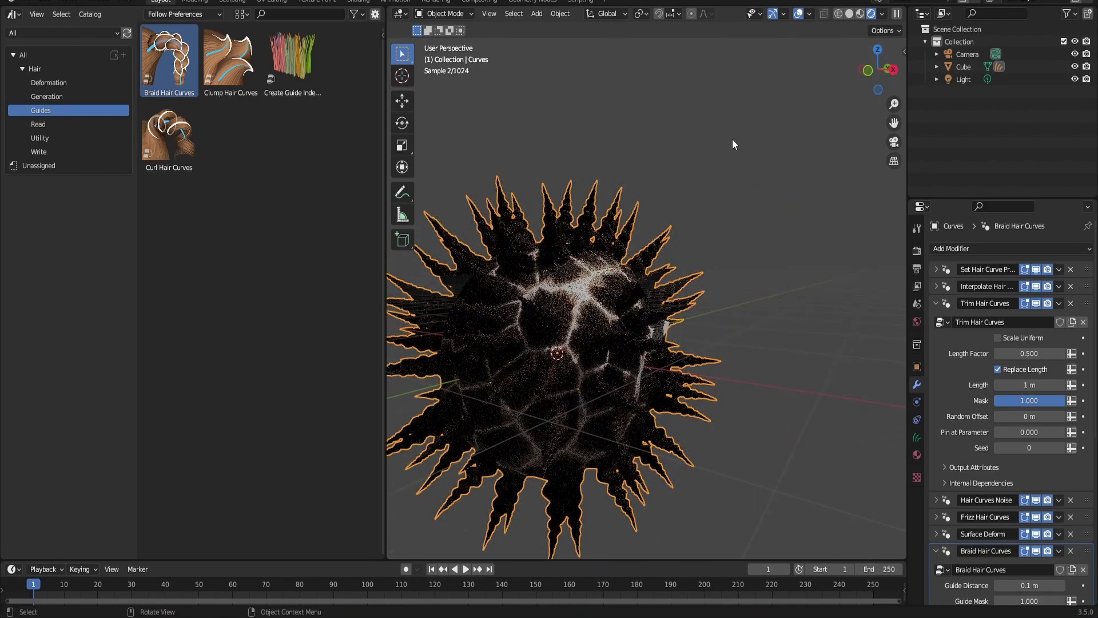
scroll(732, 144, "down", 2)
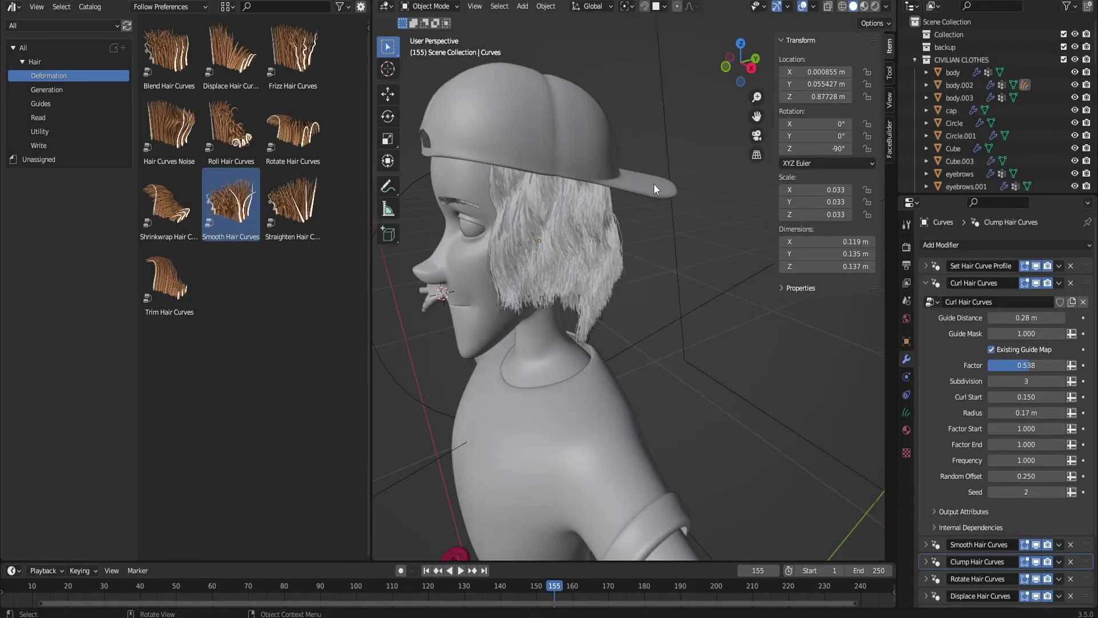
scroll(654, 182, "up", 2)
mouse_move(733, 77)
left_mouse_down()
mouse_move(674, 82)
mouse_move(736, 68)
left_mouse_up()
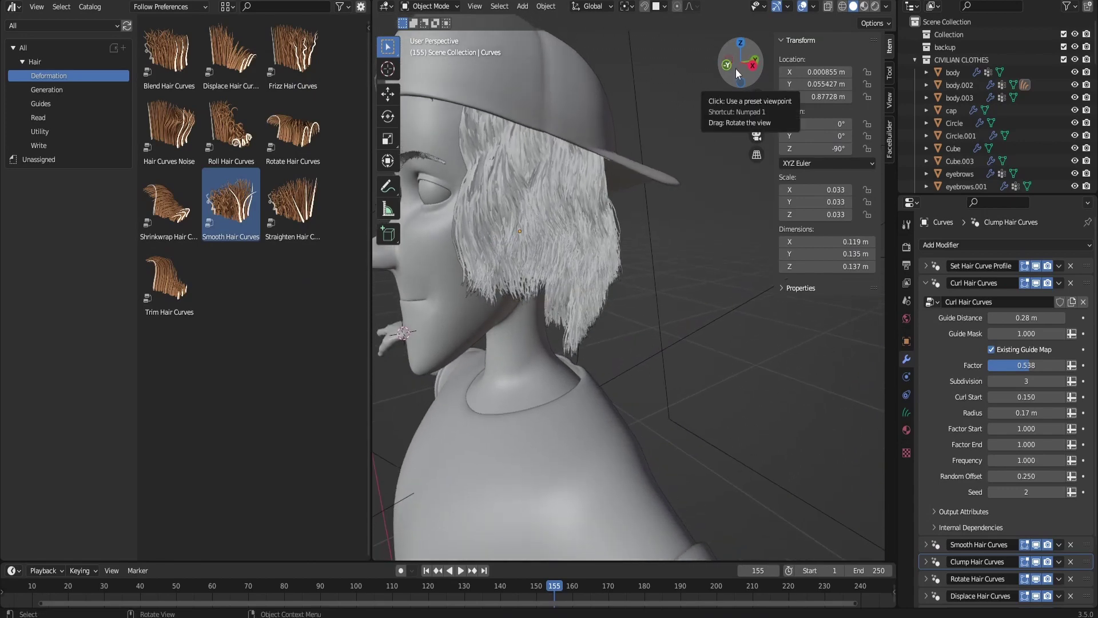
left_click_drag(756, 117, 795, 127)
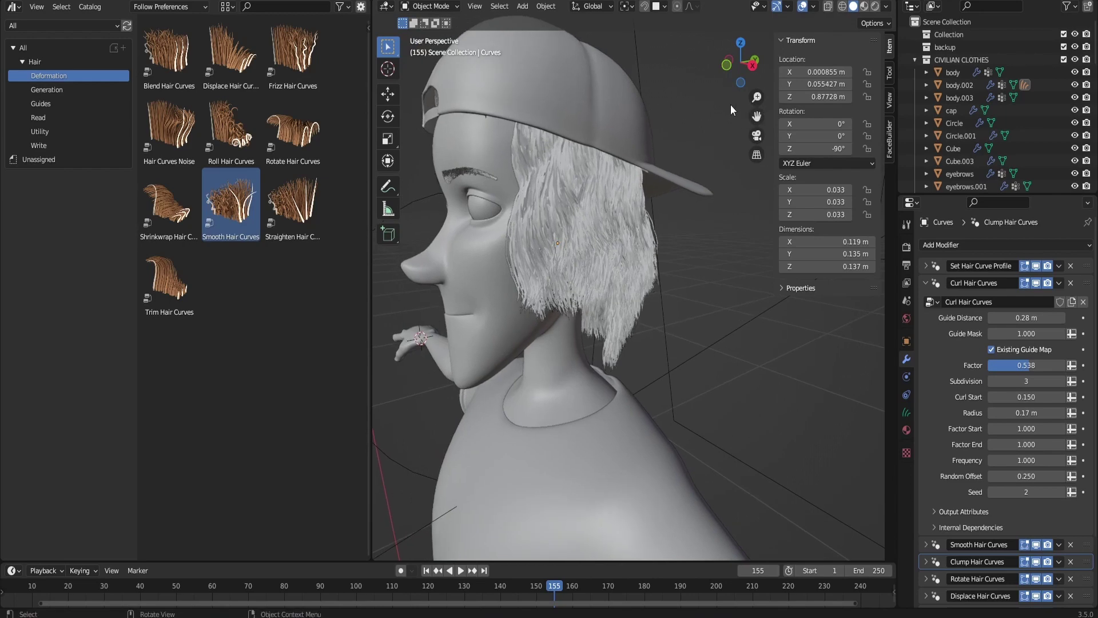
mouse_move(739, 63)
left_mouse_down()
mouse_move(657, 66)
mouse_move(735, 65)
left_mouse_up()
left_click_drag(756, 116, 738, 137)
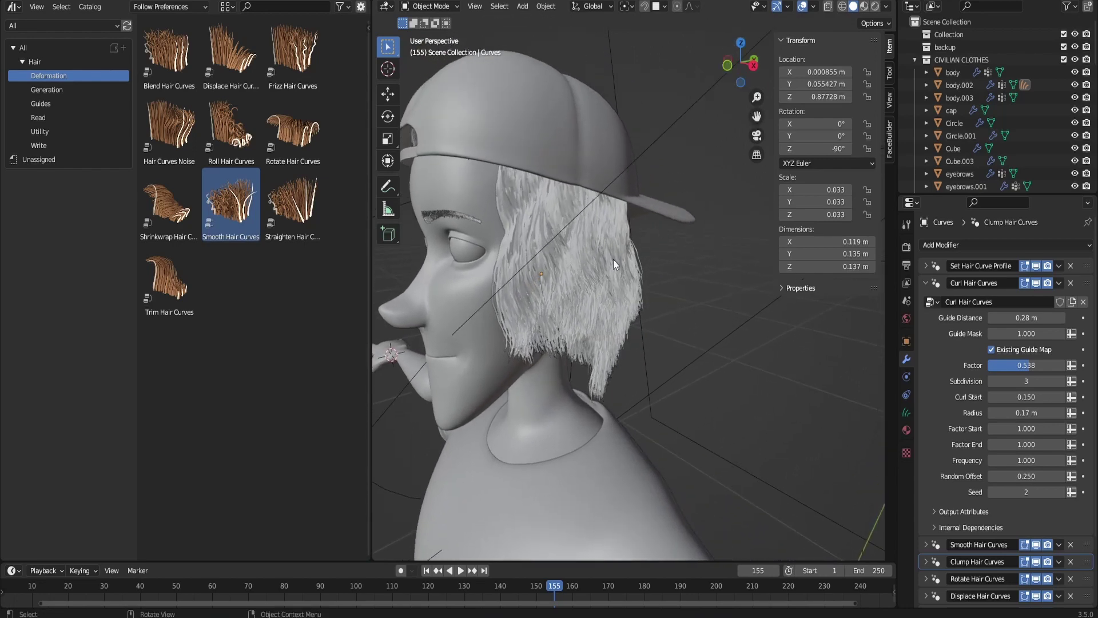
left_click_drag(741, 63, 717, 63)
Select the character's hair object.
left_click(926, 283)
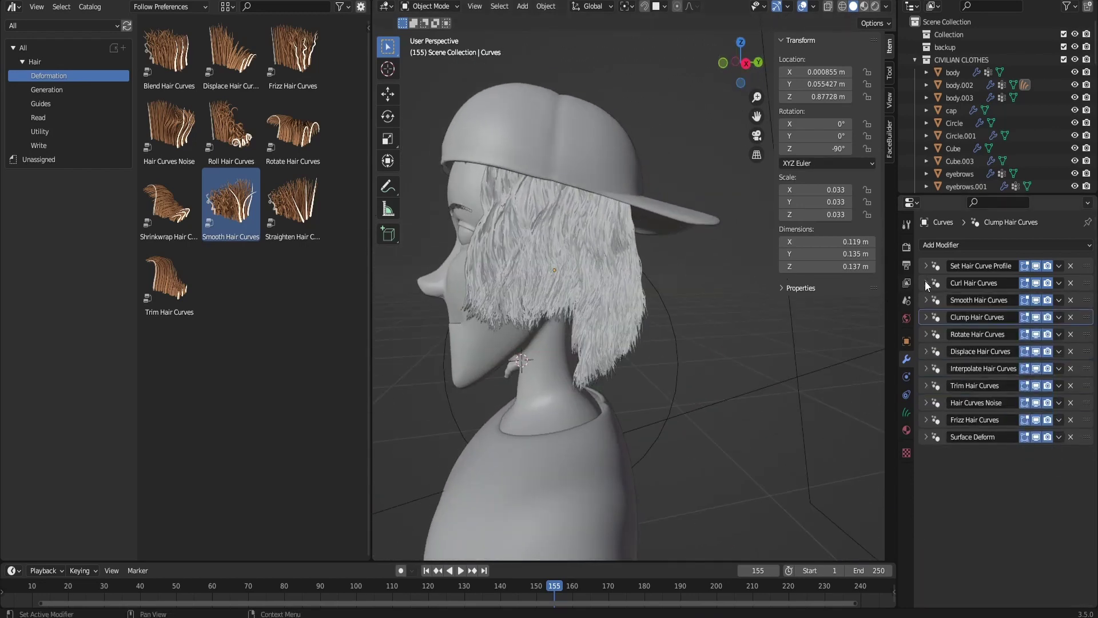
left_click(925, 266)
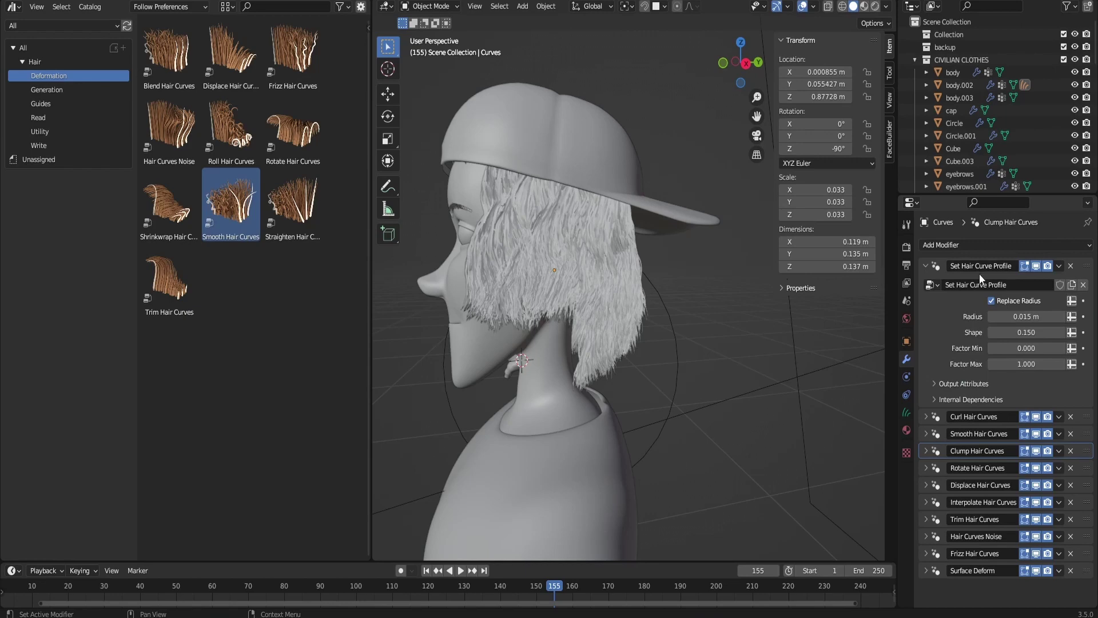
left_click(927, 266)
left_click(622, 260)
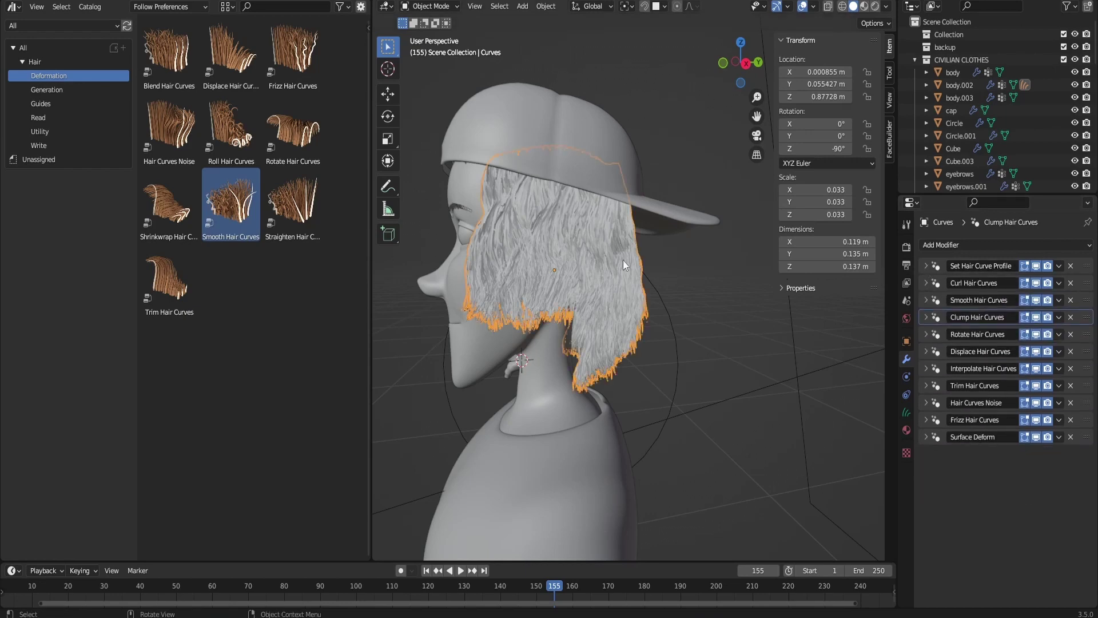
Review the Curl, Smooth and Clump Hair Curves modifier settings.
left_click(926, 283)
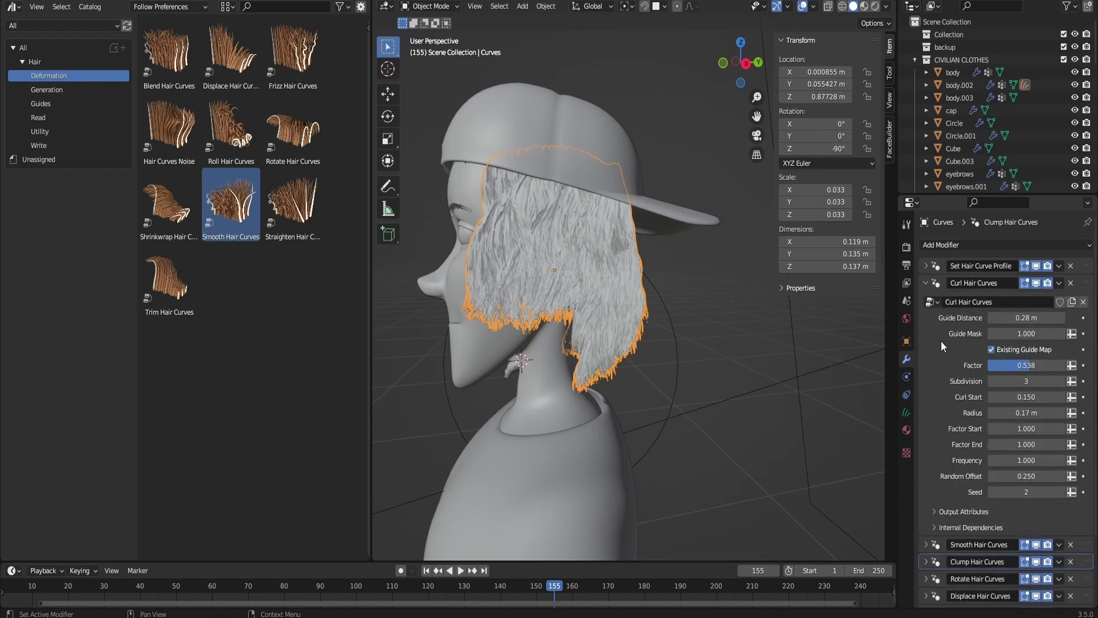
left_click(926, 283)
left_click(927, 298)
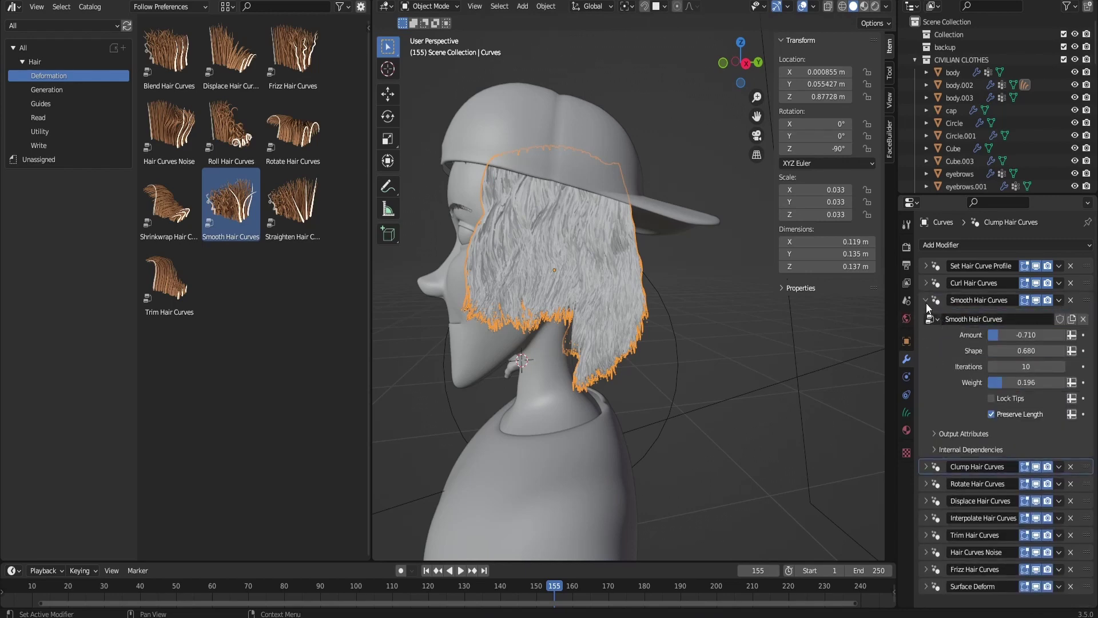
left_click(926, 300)
left_click(924, 316)
scroll(935, 352, "down", 3)
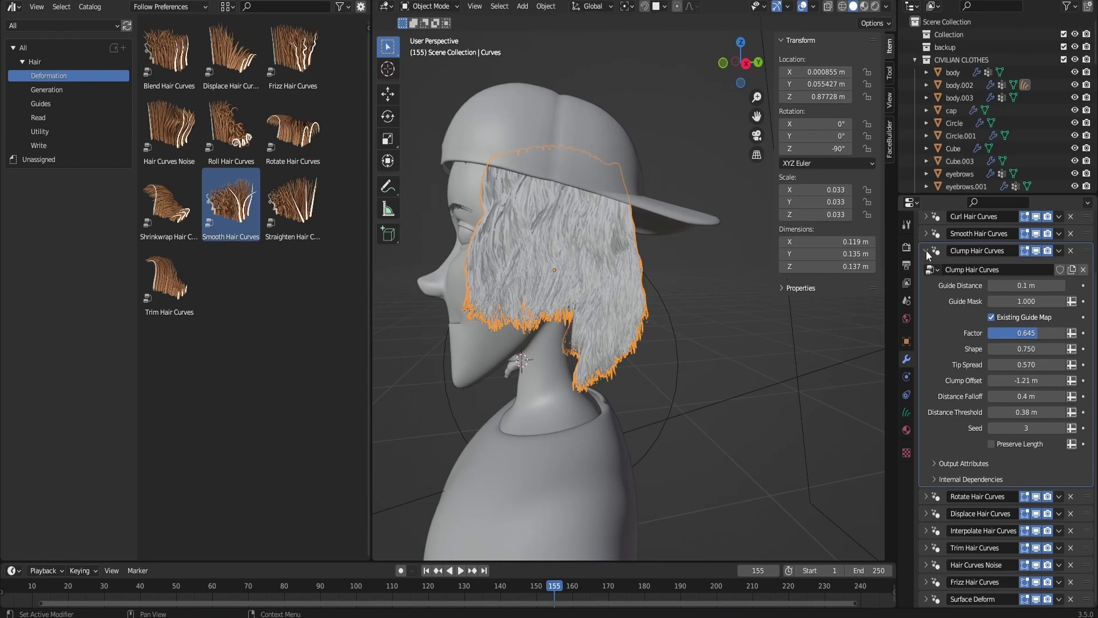
left_click(925, 251)
Review Rotate and Displace Hair Curves, leaving Interpolate Hair Curves expanded.
left_click(931, 337)
left_click(927, 333)
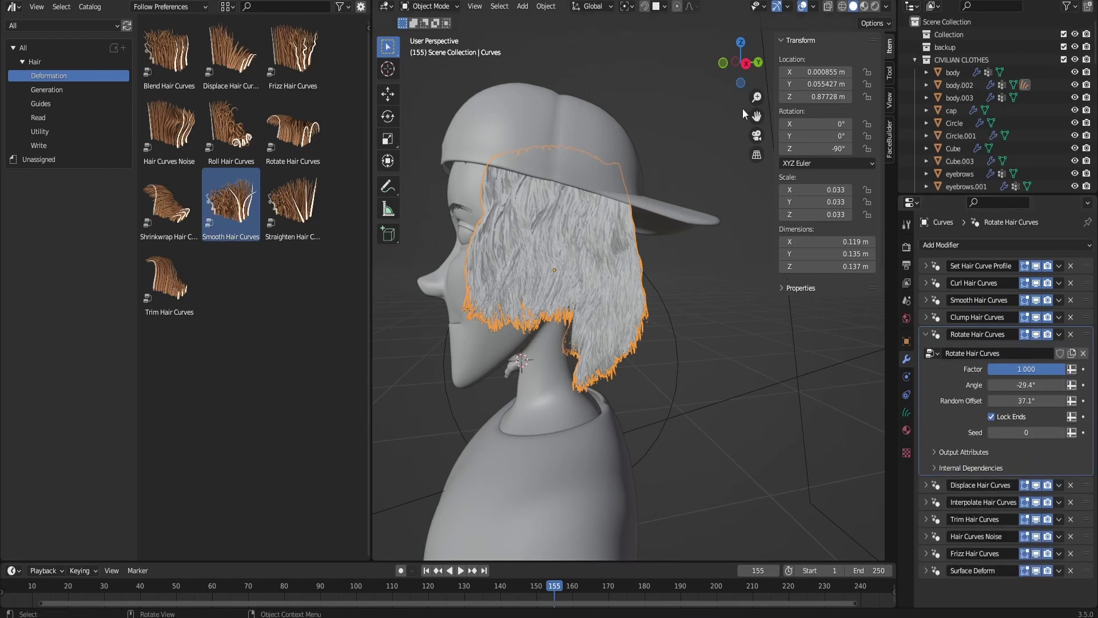
left_click(926, 333)
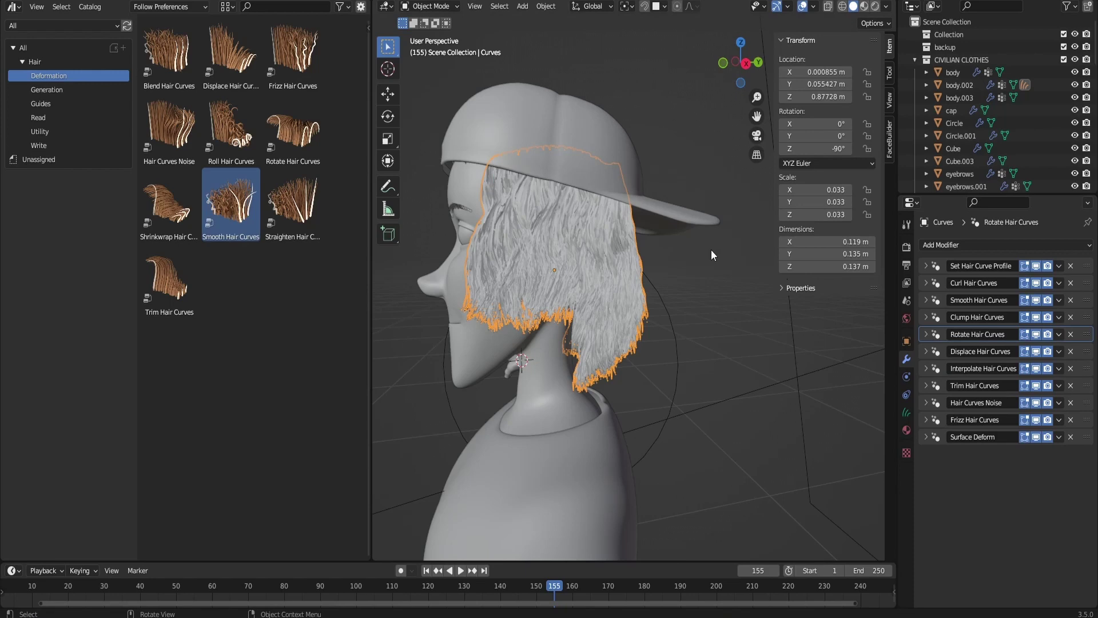
left_click(927, 334)
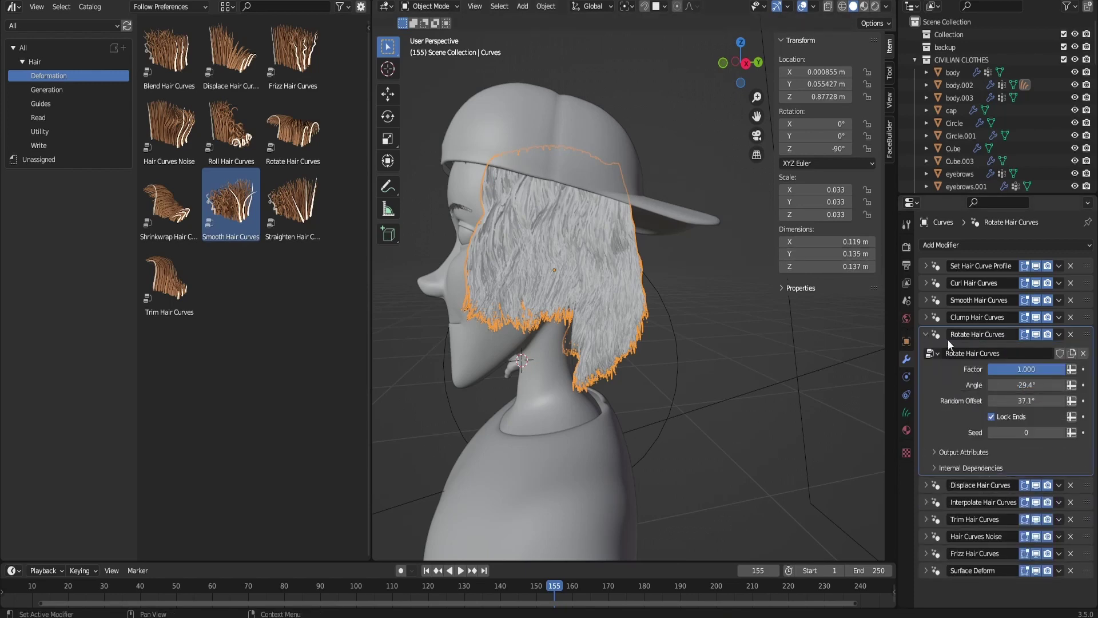
left_click(926, 334)
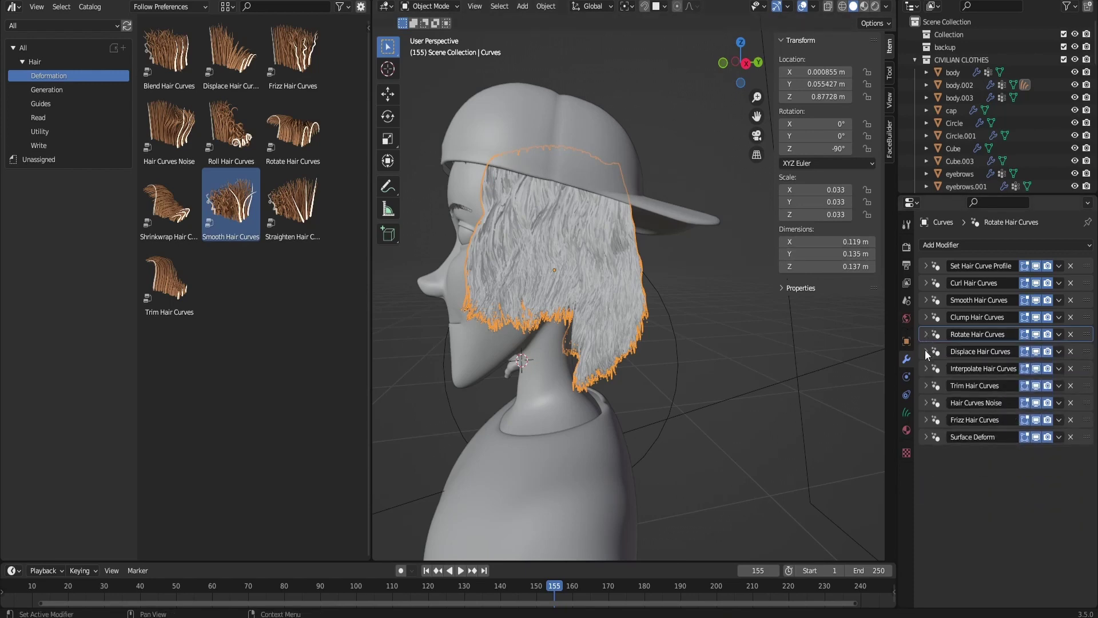
left_click(926, 351)
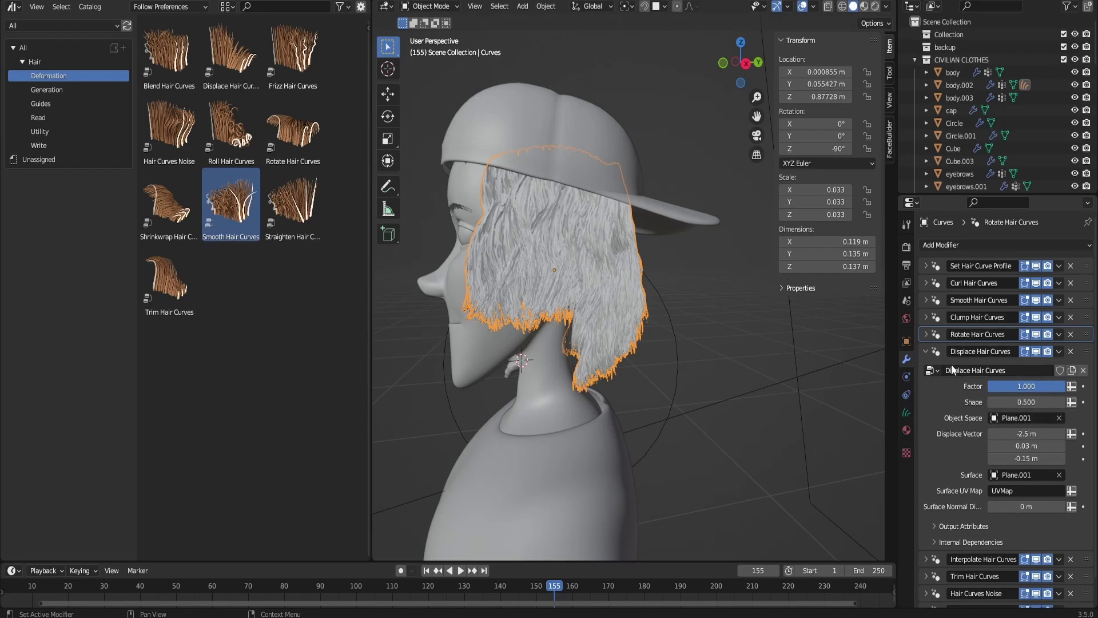
scroll(931, 355, "down", 1)
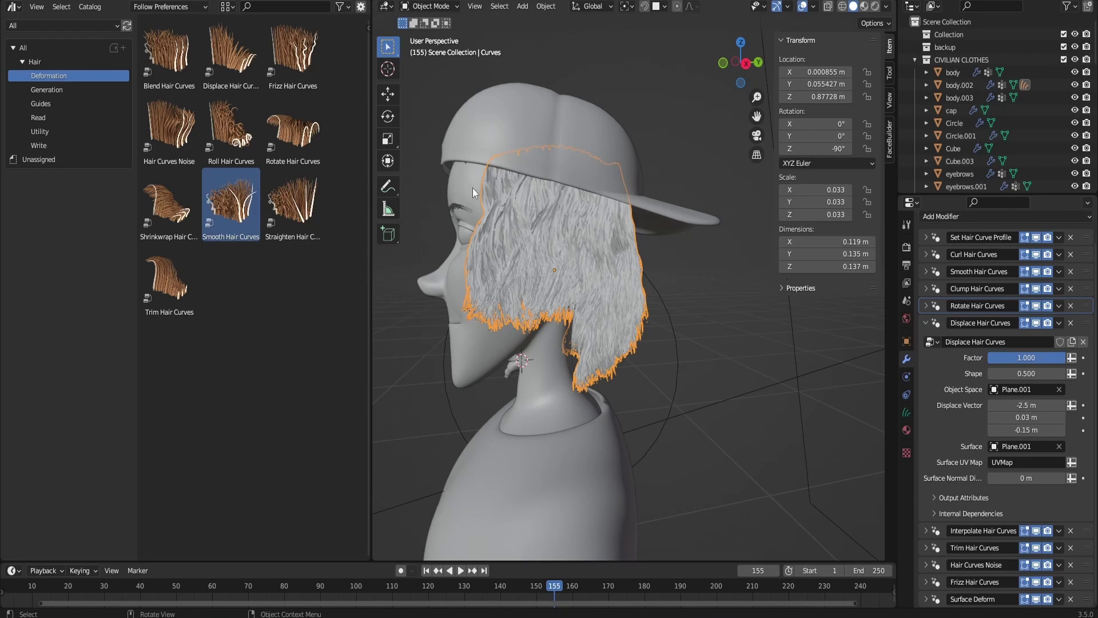
left_click(924, 324)
left_click(926, 369)
scroll(945, 365, "down", 4)
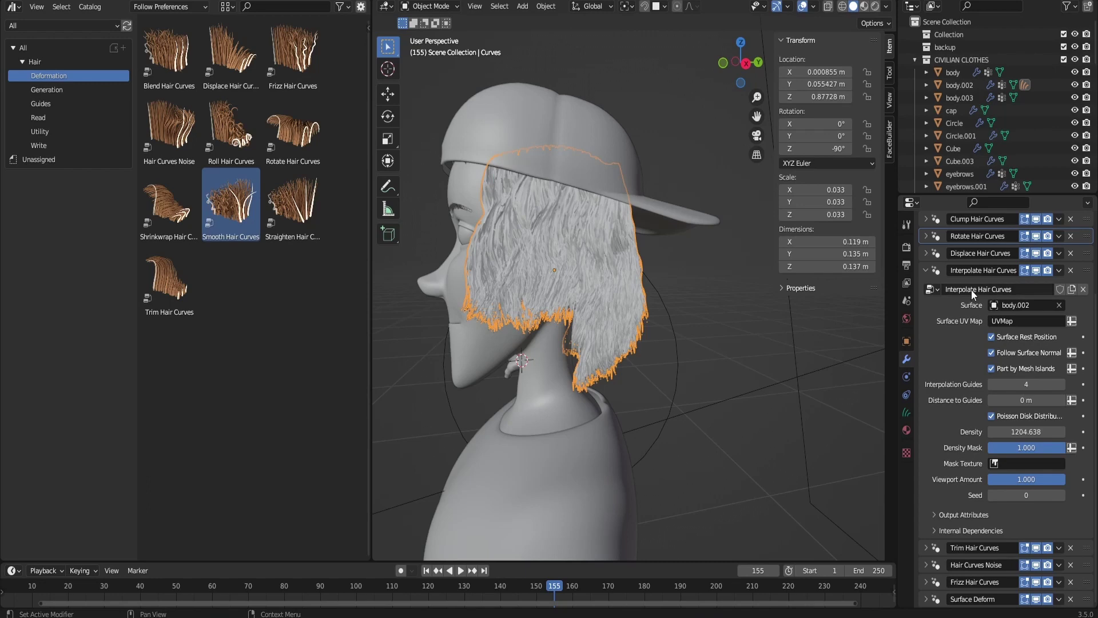
Review the Displace Hair Curves settings, then bring the Interpolate Hair Curves settings into view.
left_click(926, 271)
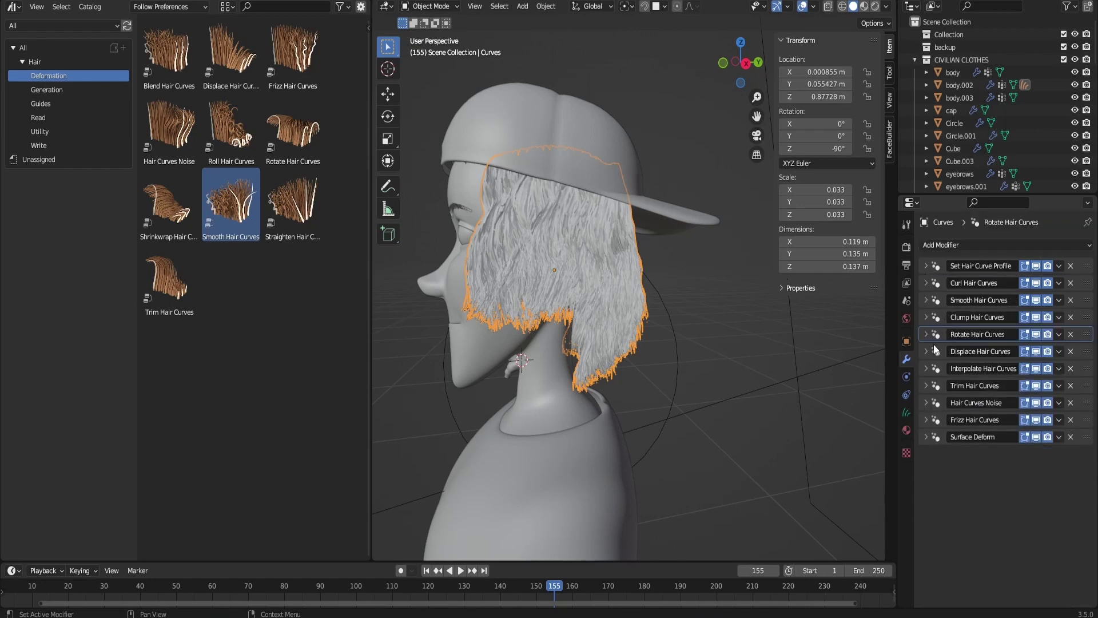
left_click(926, 351)
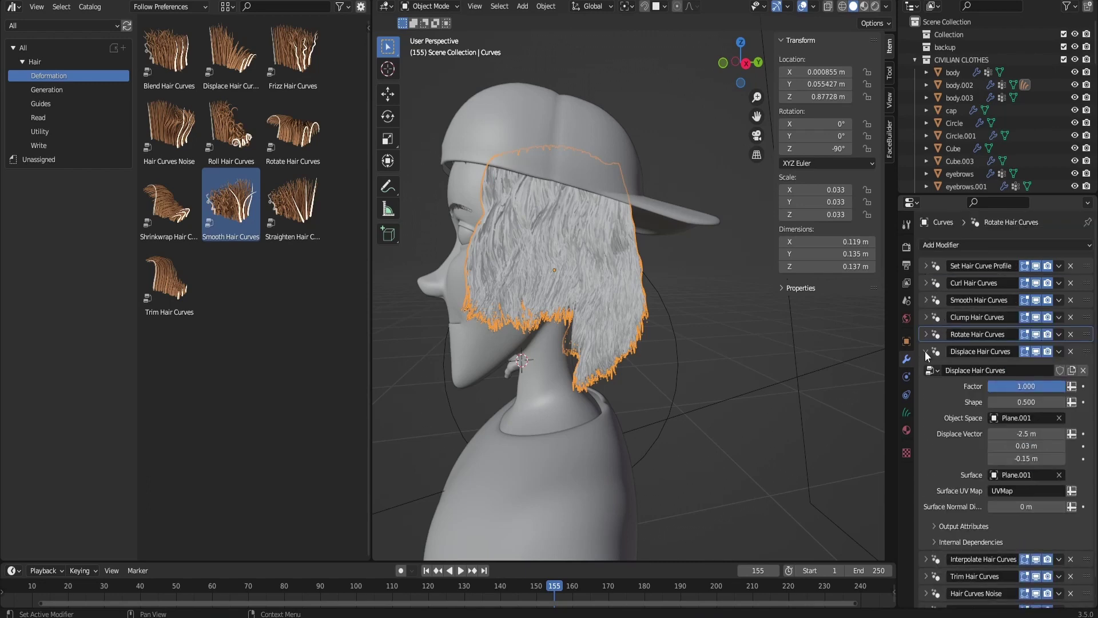
scroll(946, 356, "down", 1)
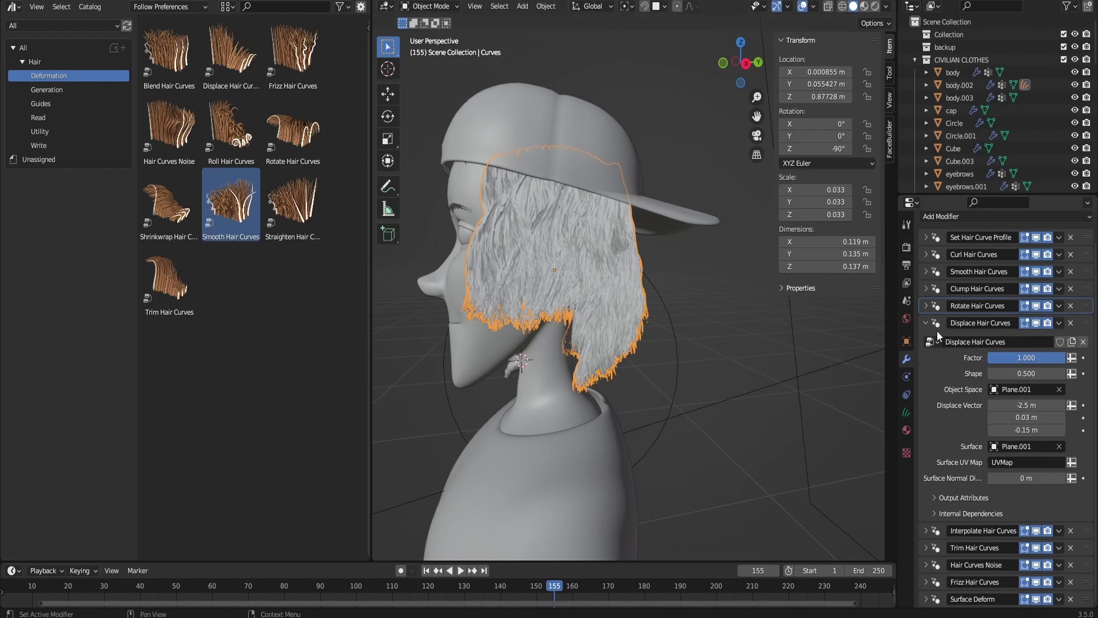
left_click(934, 329)
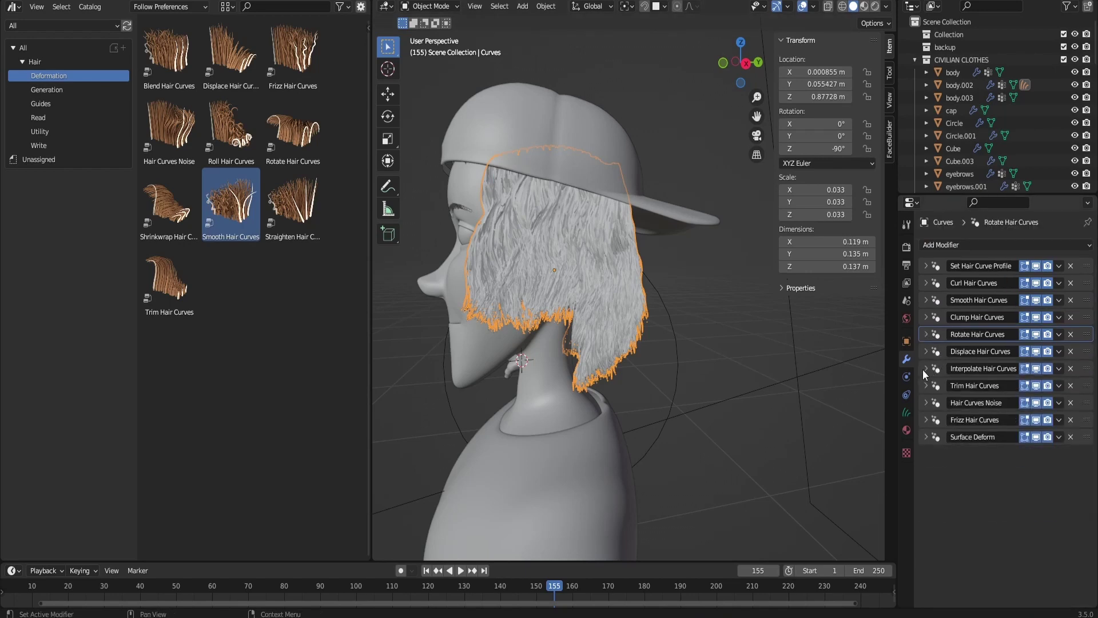
left_click(924, 370)
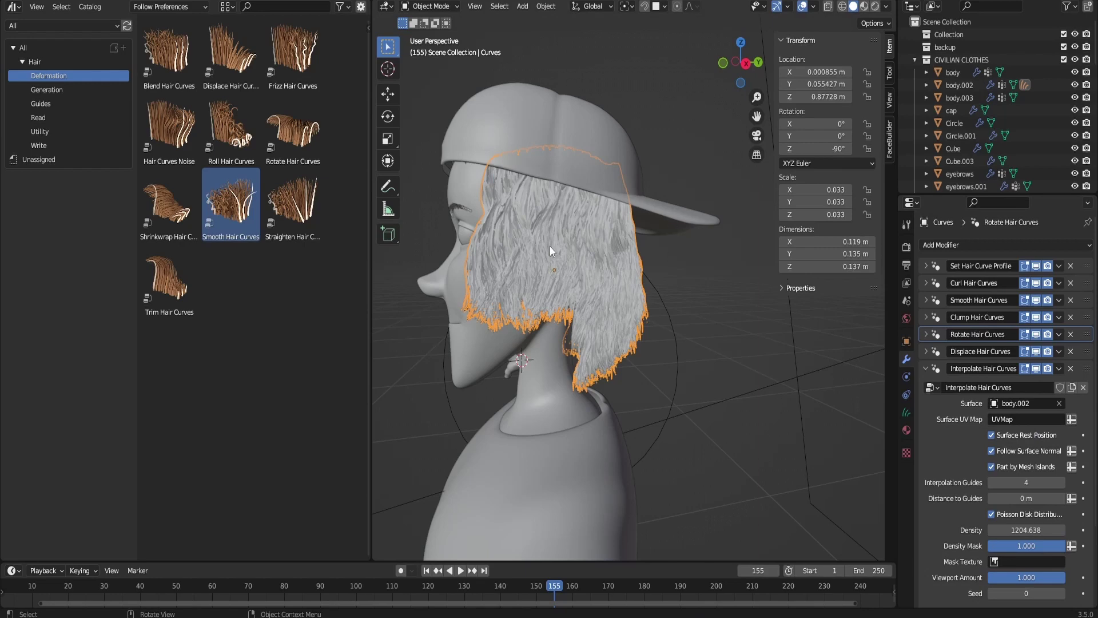
scroll(967, 421, "down", 4)
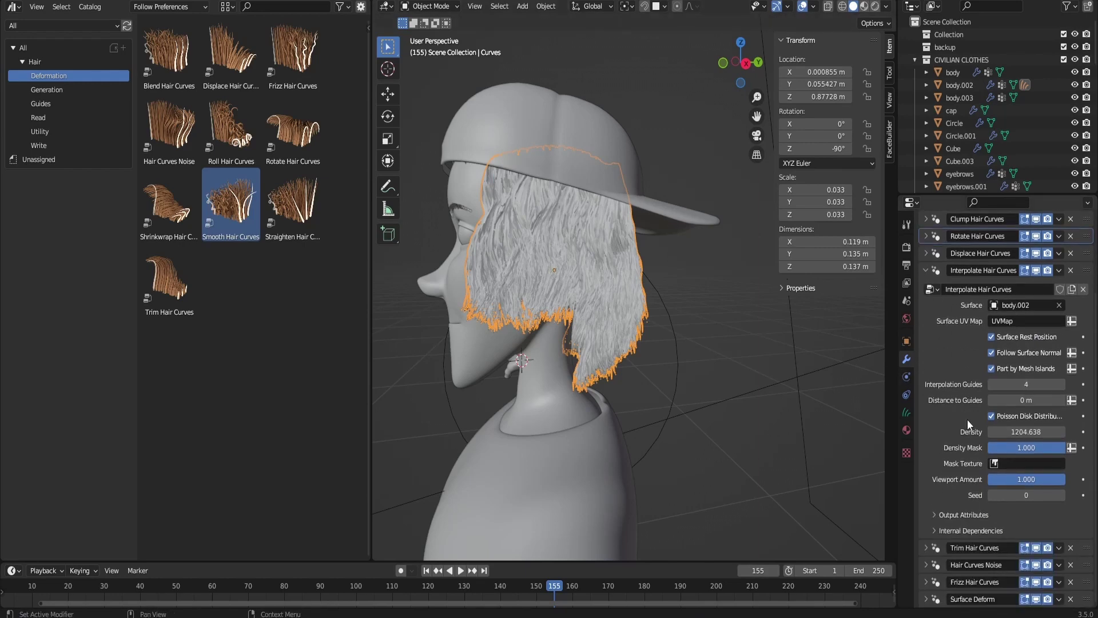
Set Interpolate Hair Curves Density Mask and Viewport Amount to 0.8, checking the thinner hair.
left_click(1028, 450)
type("0.8")
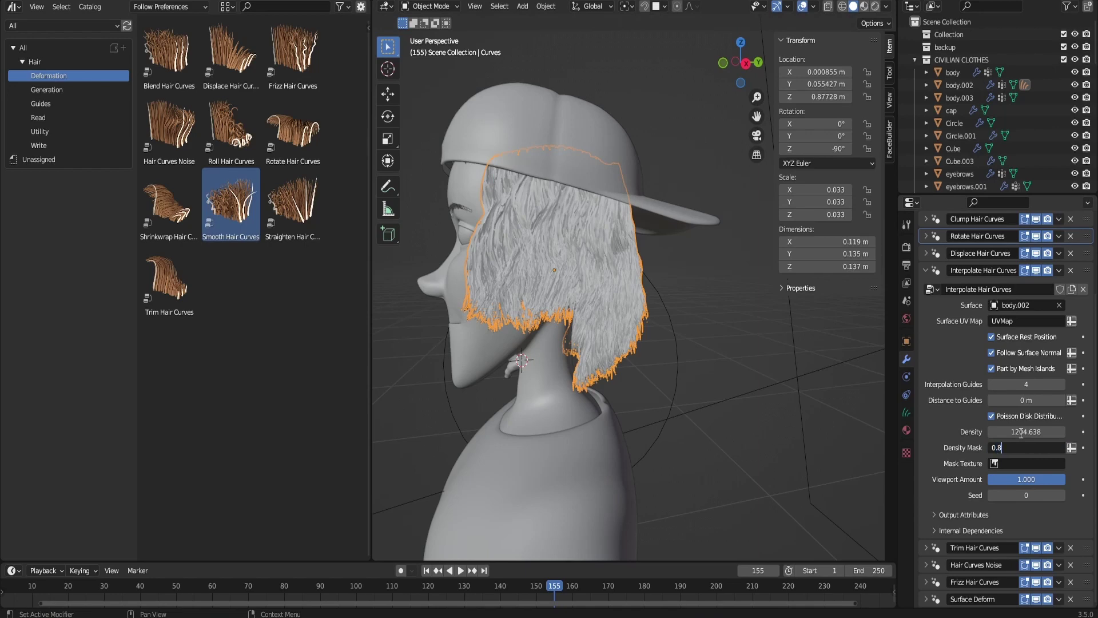
key("Return")
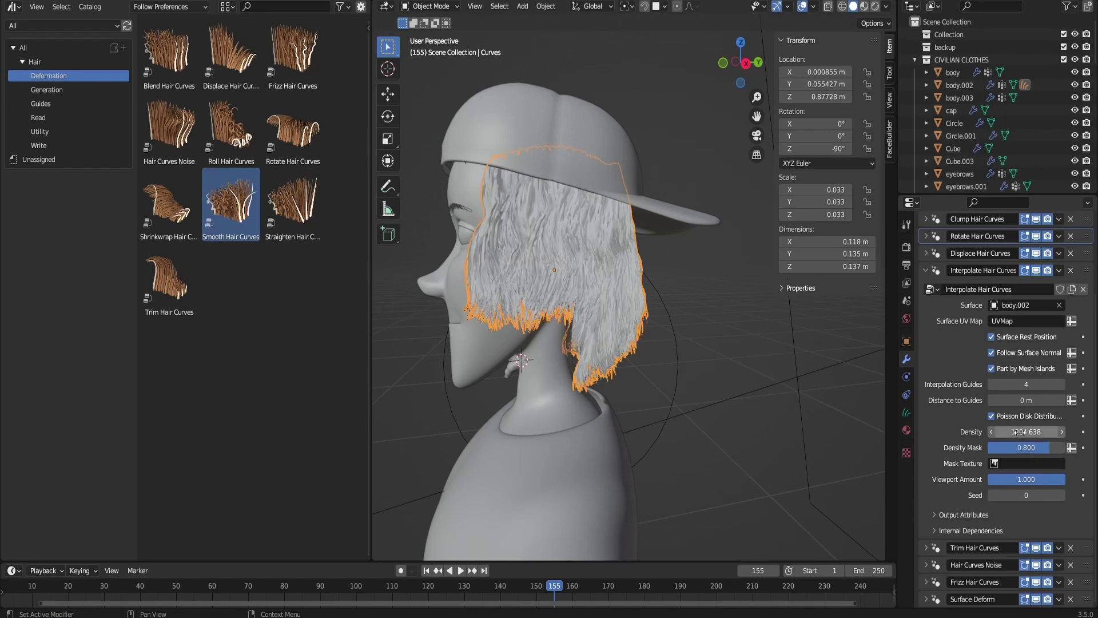
left_click(1023, 481)
type("0.8")
key("Return")
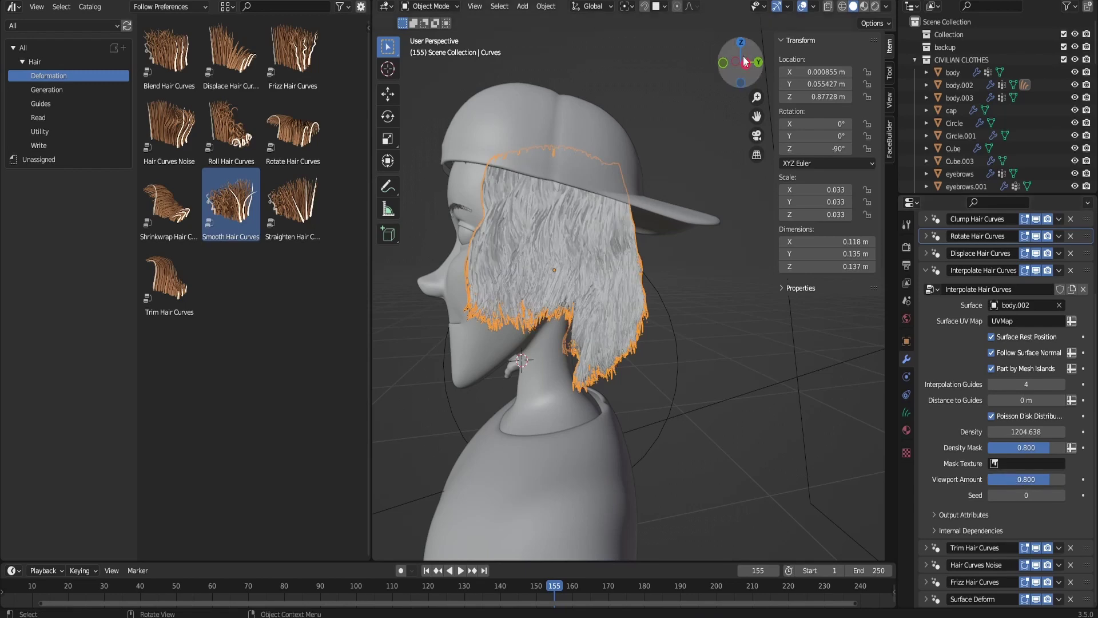
mouse_move(744, 61)
left_mouse_down()
mouse_move(783, 64)
mouse_move(755, 62)
left_mouse_up()
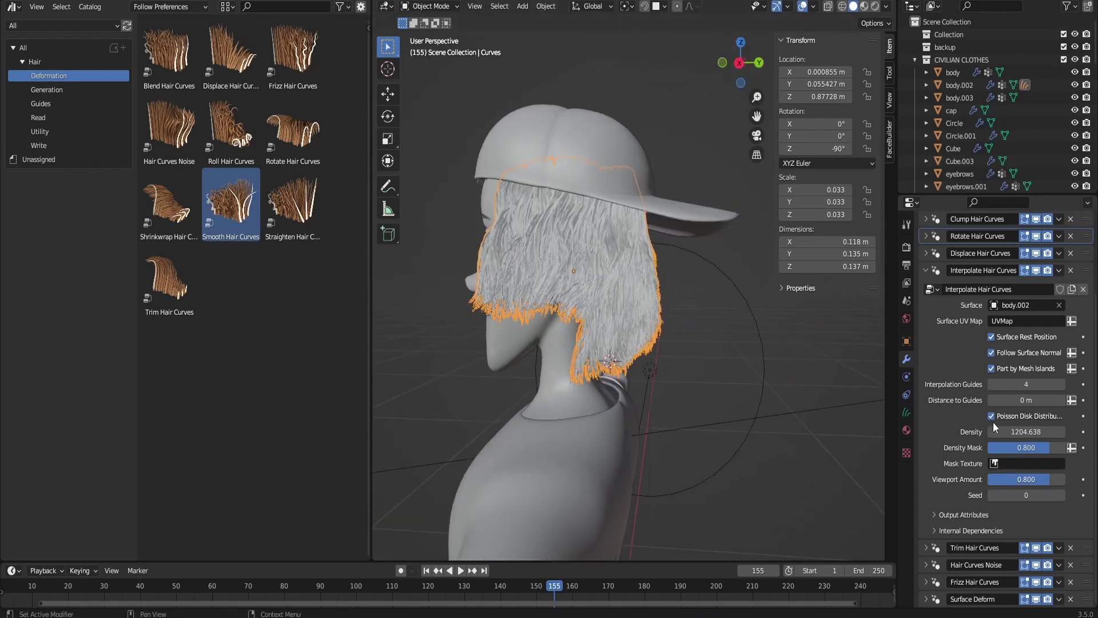
left_click(926, 270)
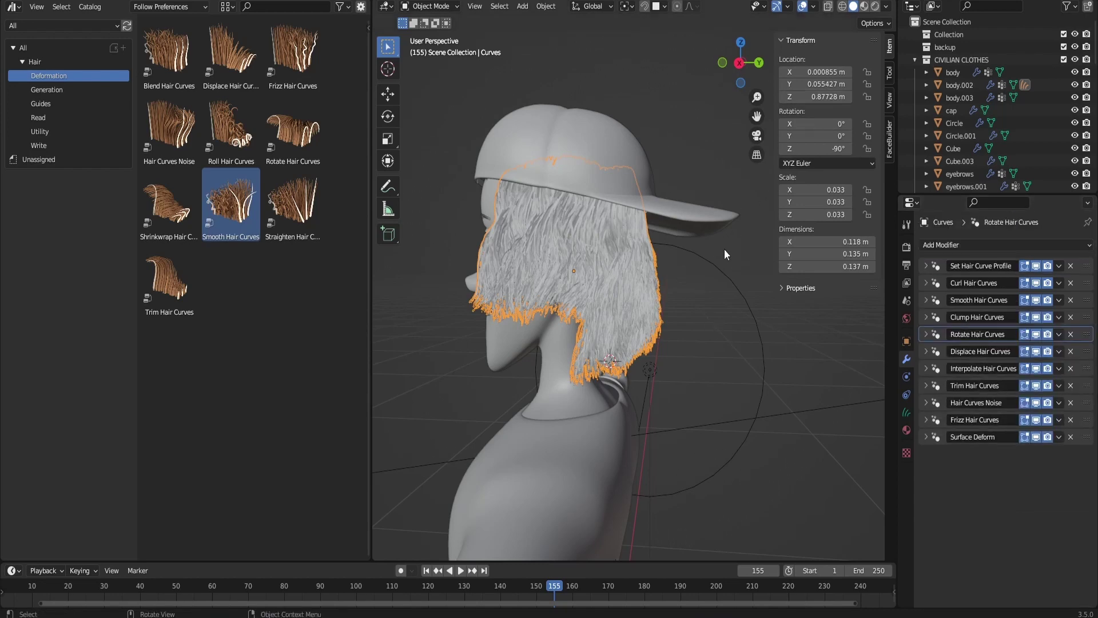
Set the Trim Hair Curves Length Factor to 1.030.
left_click(926, 385)
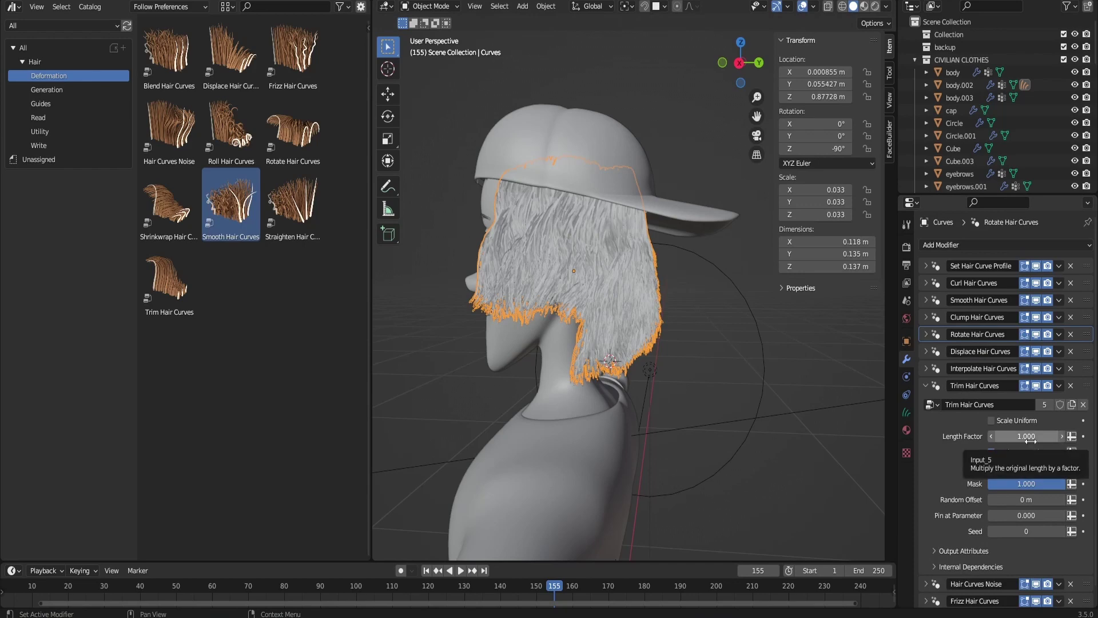
left_click(1061, 436)
left_click(1062, 436)
left_click(1062, 436)
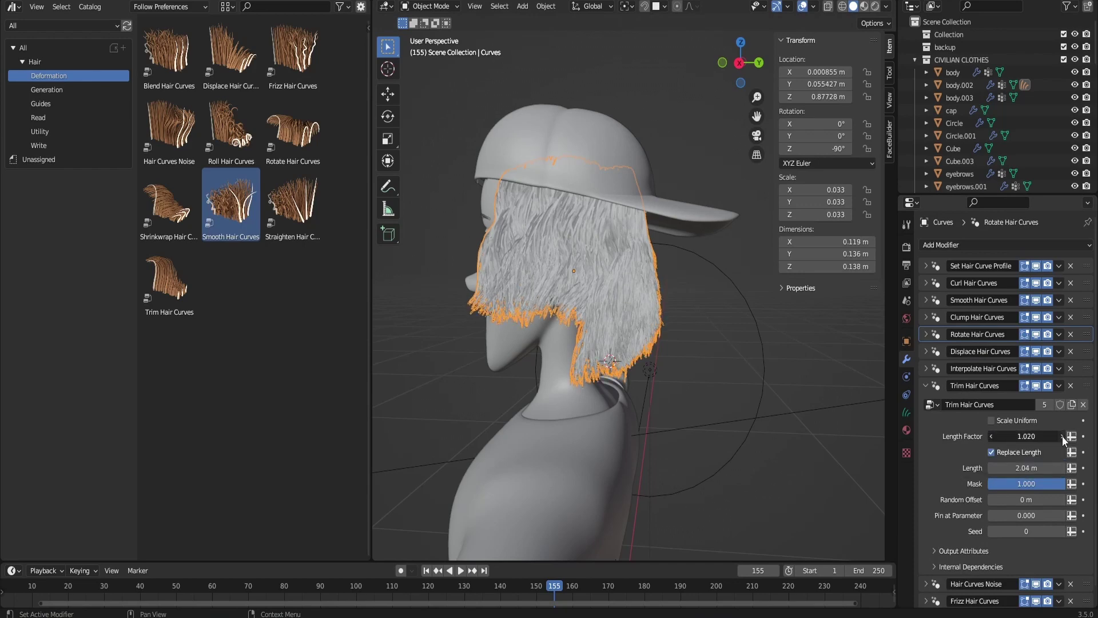
left_click(1061, 436)
left_click(1062, 436)
left_click(1061, 435)
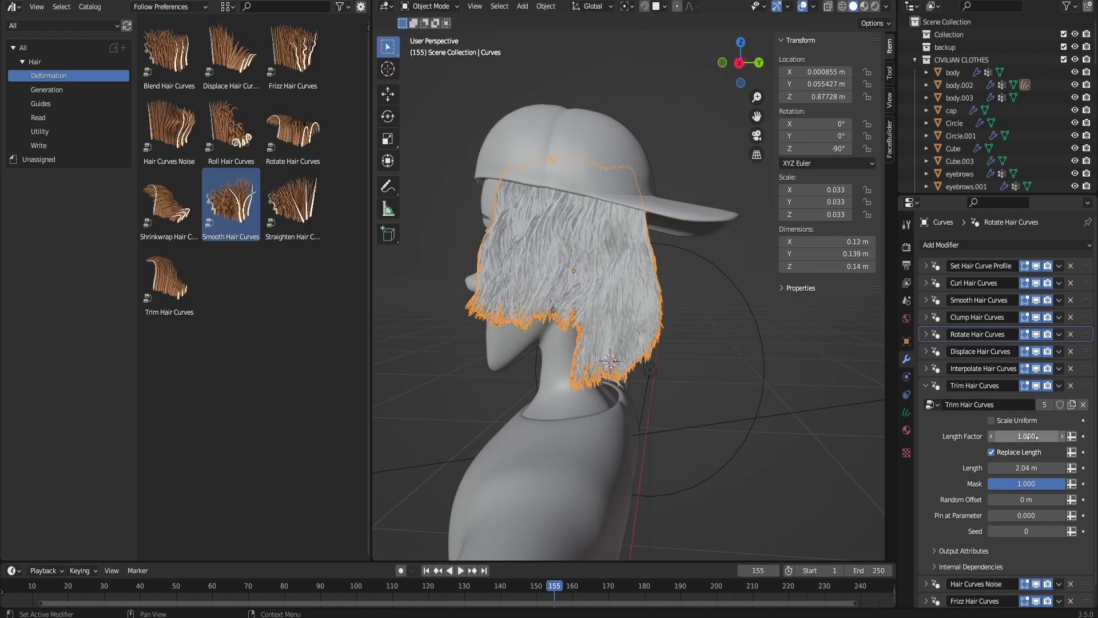
left_click(991, 437)
left_click(991, 437)
left_click(991, 437)
Raise the Trim Hair Curves Length from 2.04 m to 2.13 m and inspect the hair.
left_click_drag(1011, 468, 1023, 469)
mouse_move(735, 63)
left_mouse_down()
mouse_move(694, 65)
mouse_move(746, 64)
left_mouse_up()
left_click(927, 389)
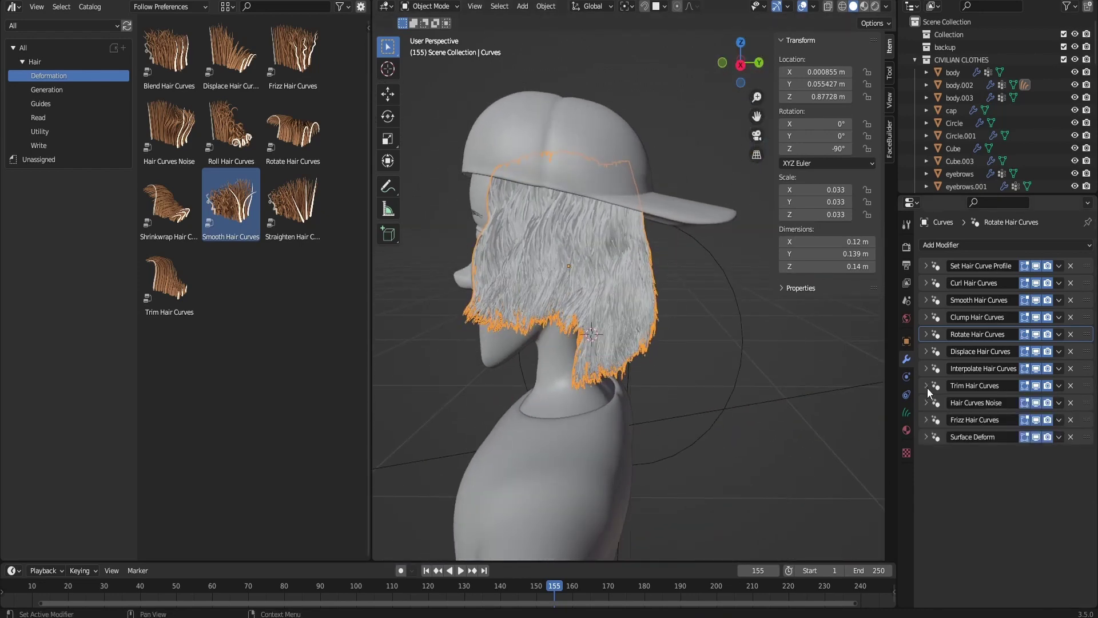
Review the Hair Curves Noise settings, then expand the Surface Deform modifier panel.
left_click(926, 404)
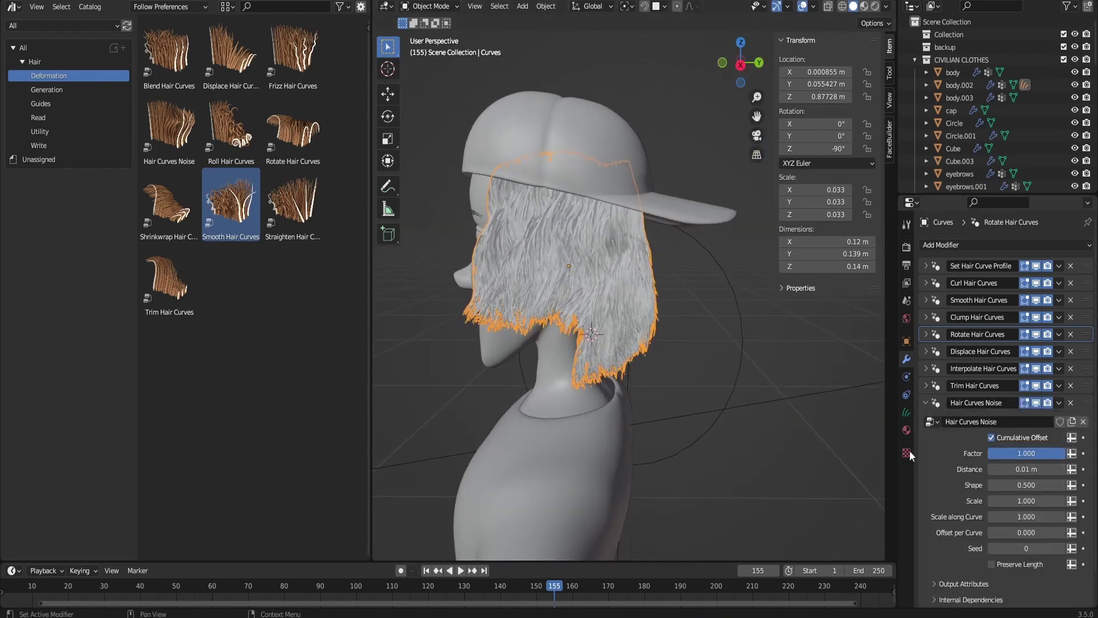
left_click(927, 404)
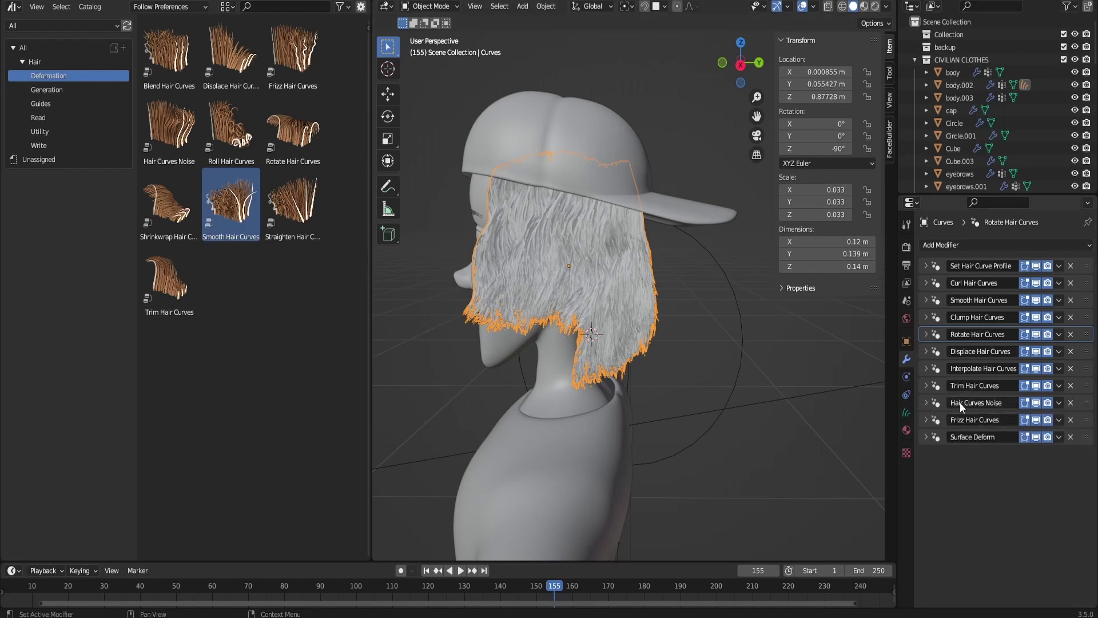
left_click(928, 401)
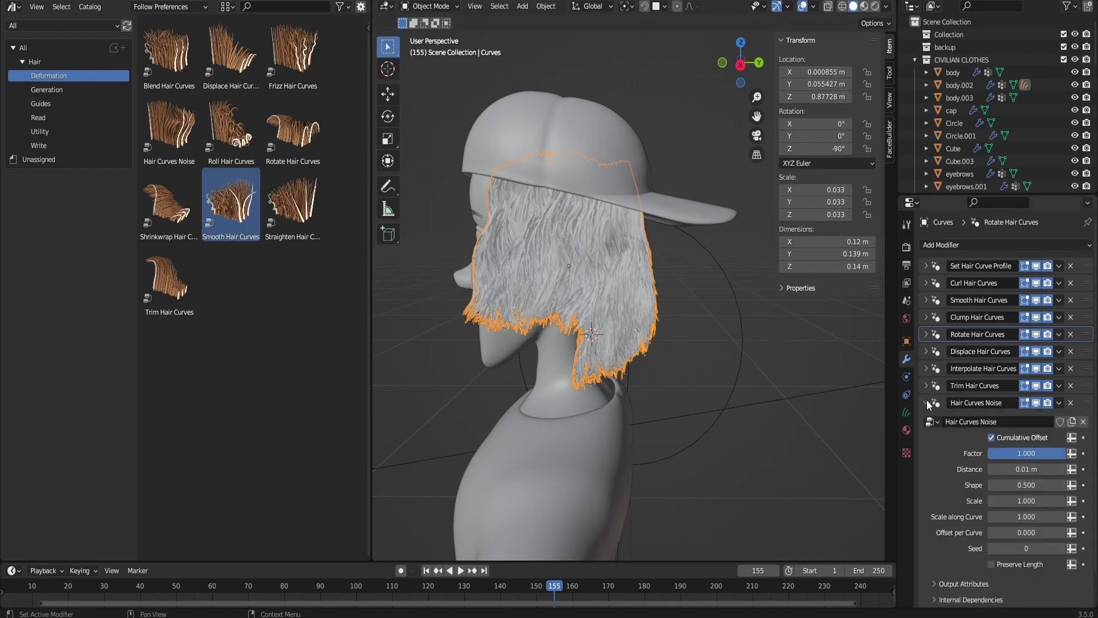
scroll(947, 408, "down", 2)
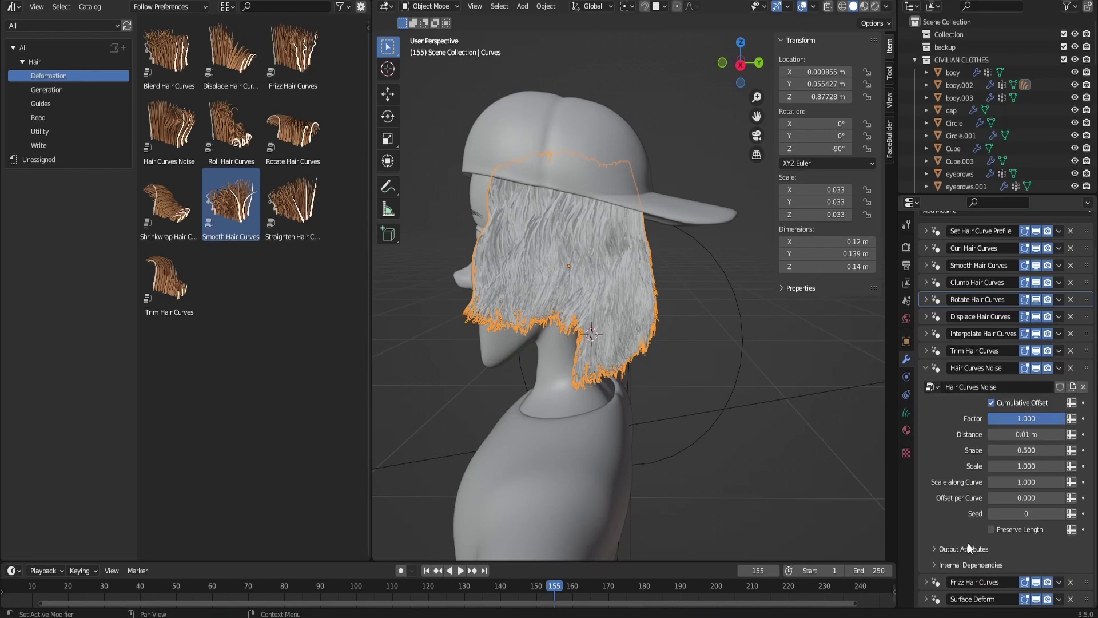
left_click(927, 372)
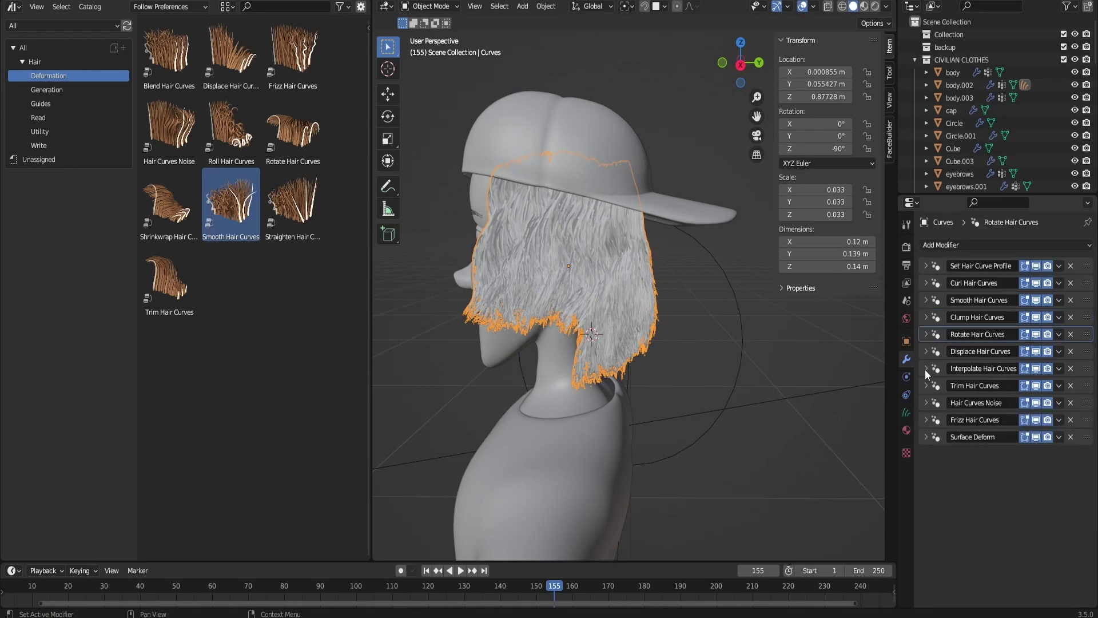
left_click(926, 437)
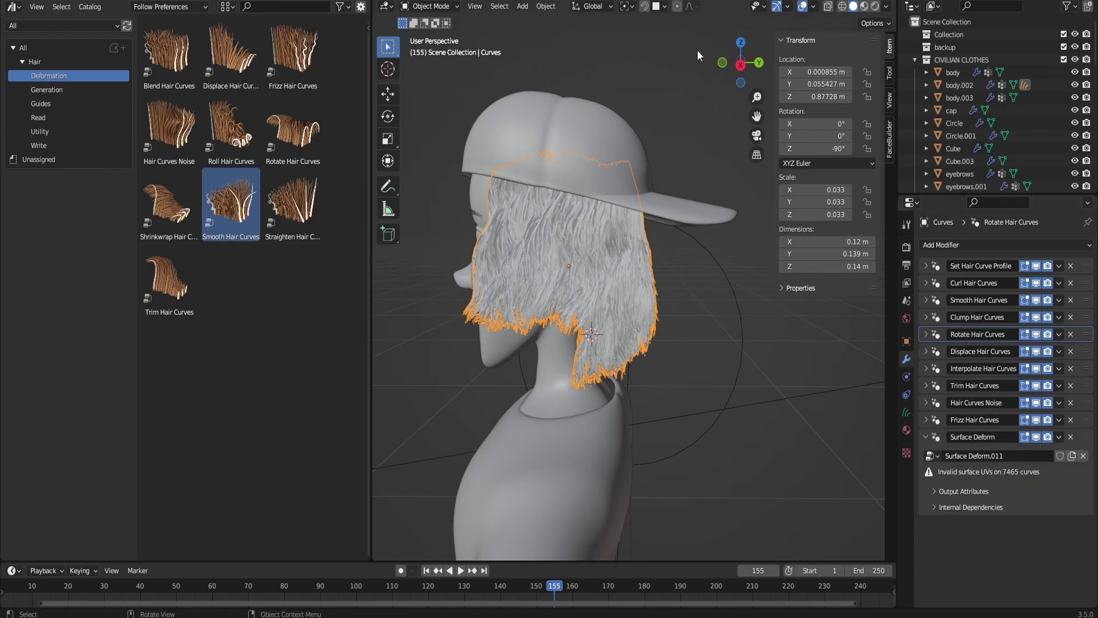
Switch the viewport to Rendered shading using the Scene World HDRI background.
left_click(876, 6)
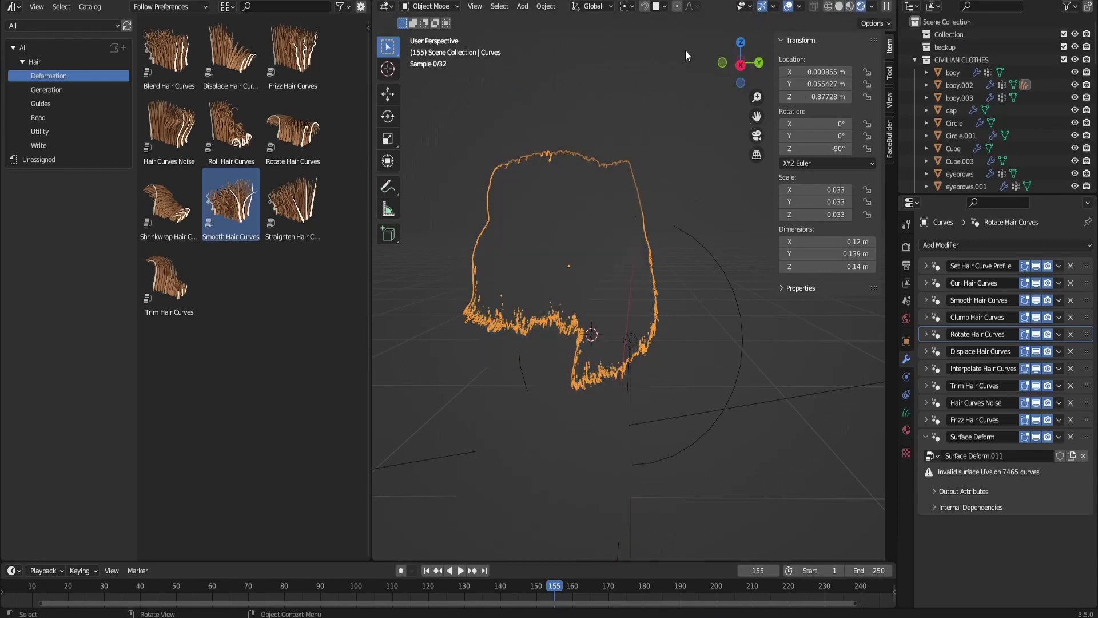
scroll(722, 144, "down", 2)
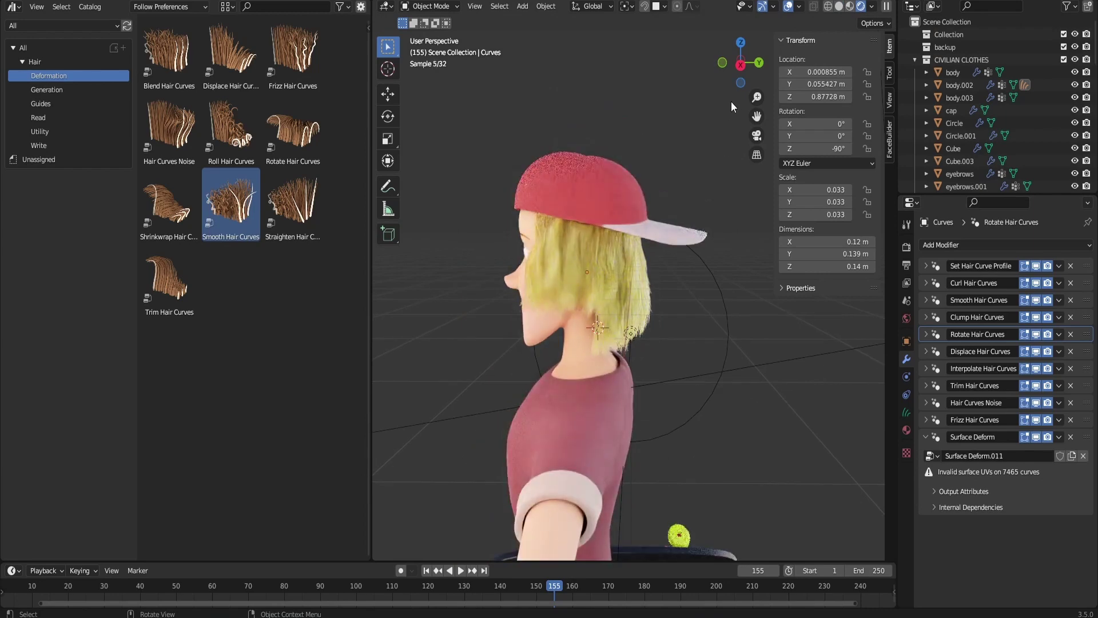
left_click_drag(745, 72, 745, 71)
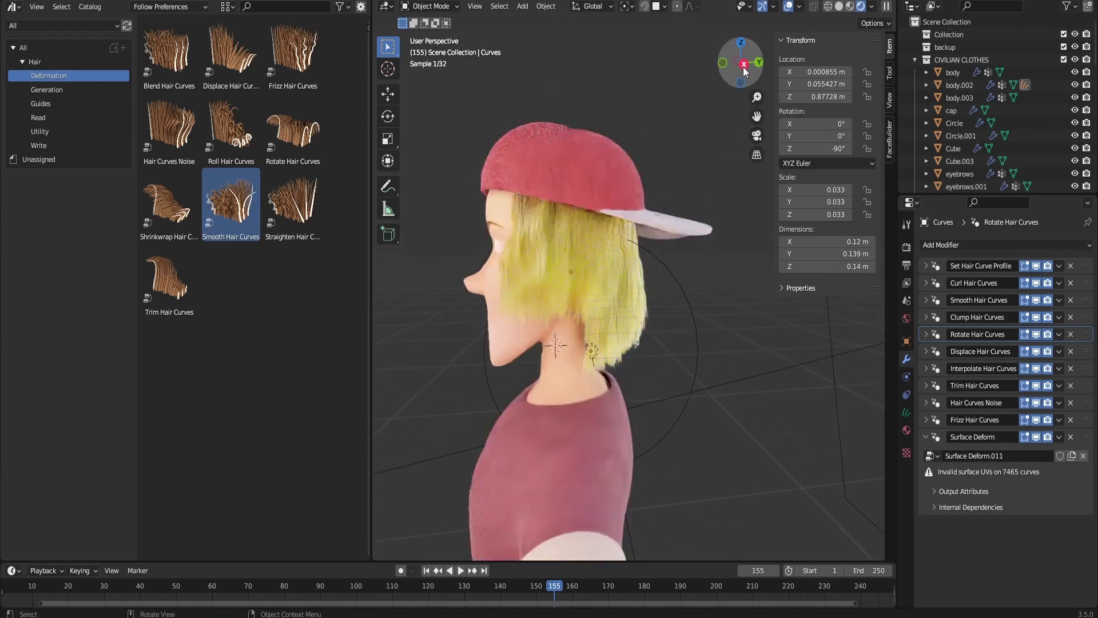
left_click(872, 6)
left_click(807, 83)
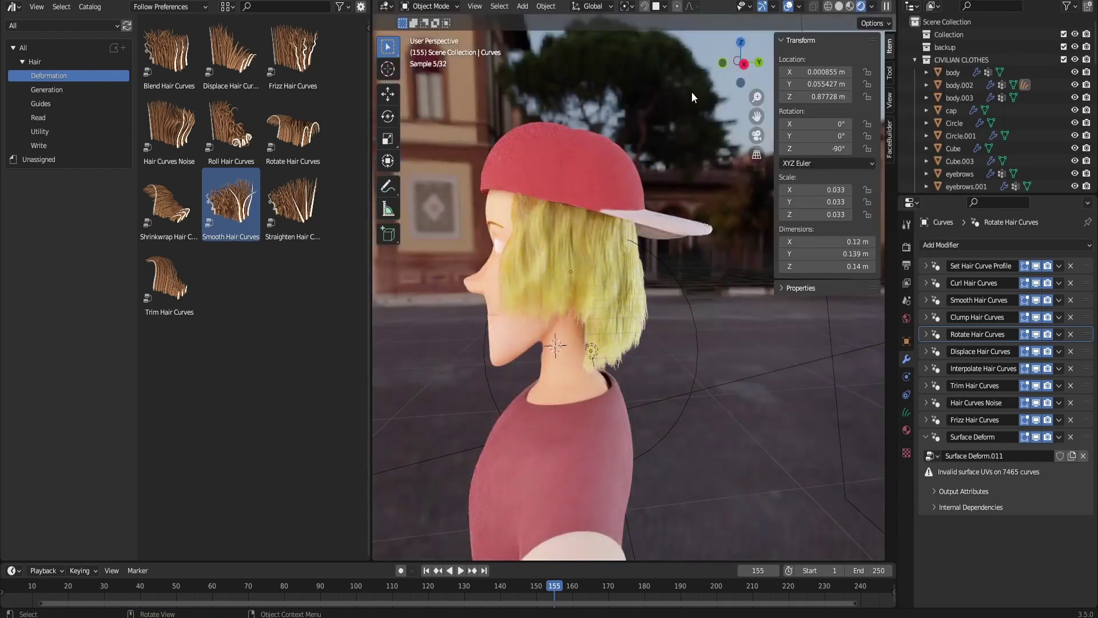
scroll(694, 90, "down", 2)
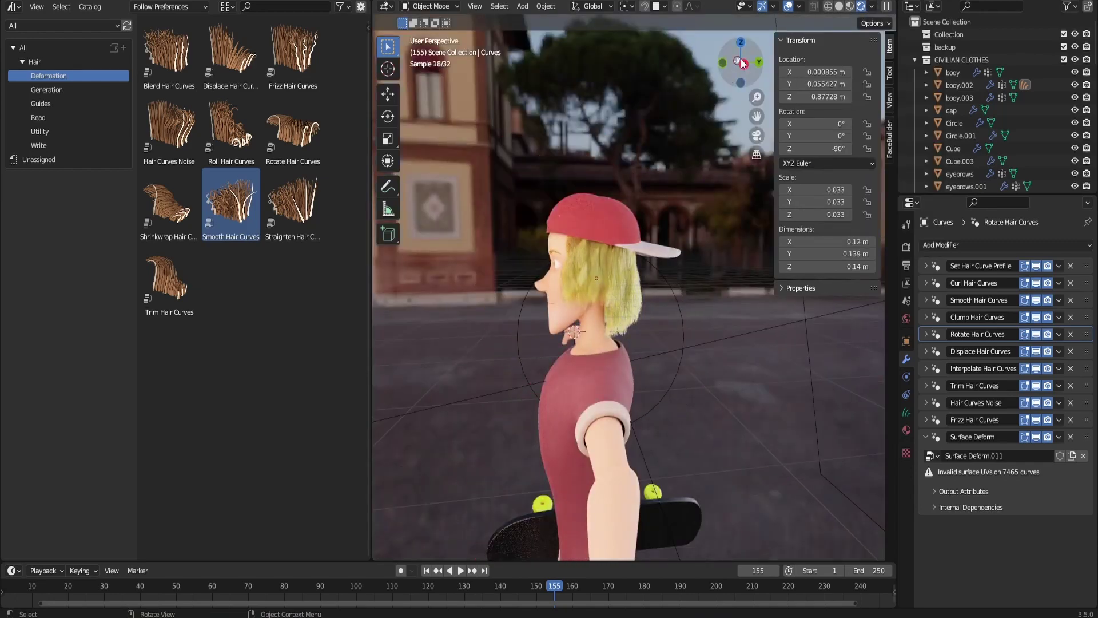
Orbit and zoom to inspect the character from the front, back and left side.
left_click_drag(742, 63, 646, 263)
scroll(679, 210, "up", 2)
scroll(719, 80, "up", 2)
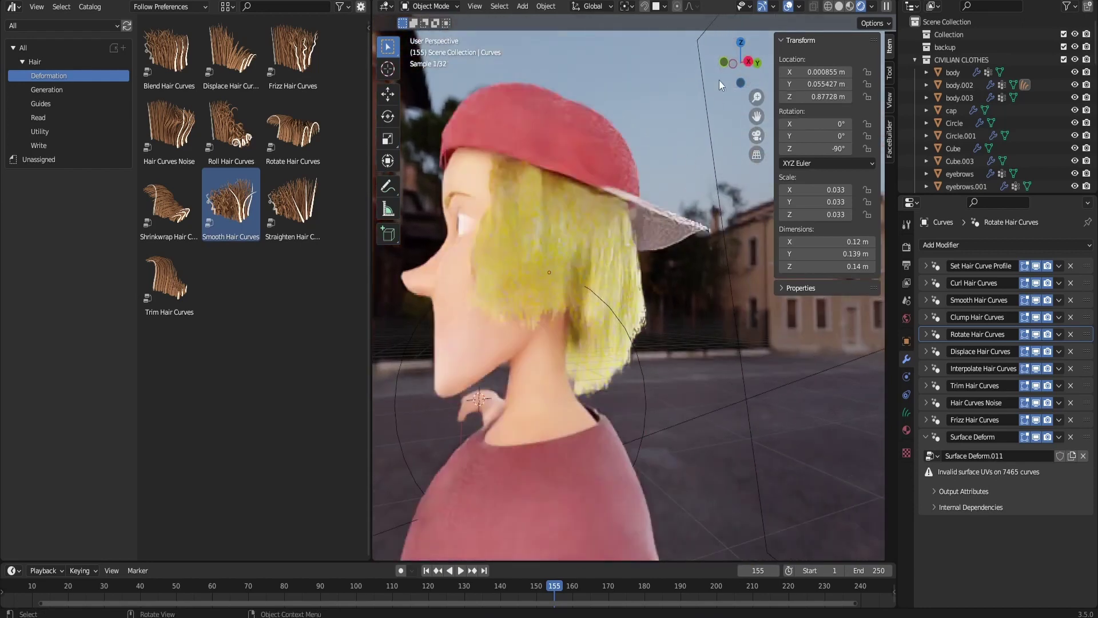
left_click_drag(732, 75, 723, 105)
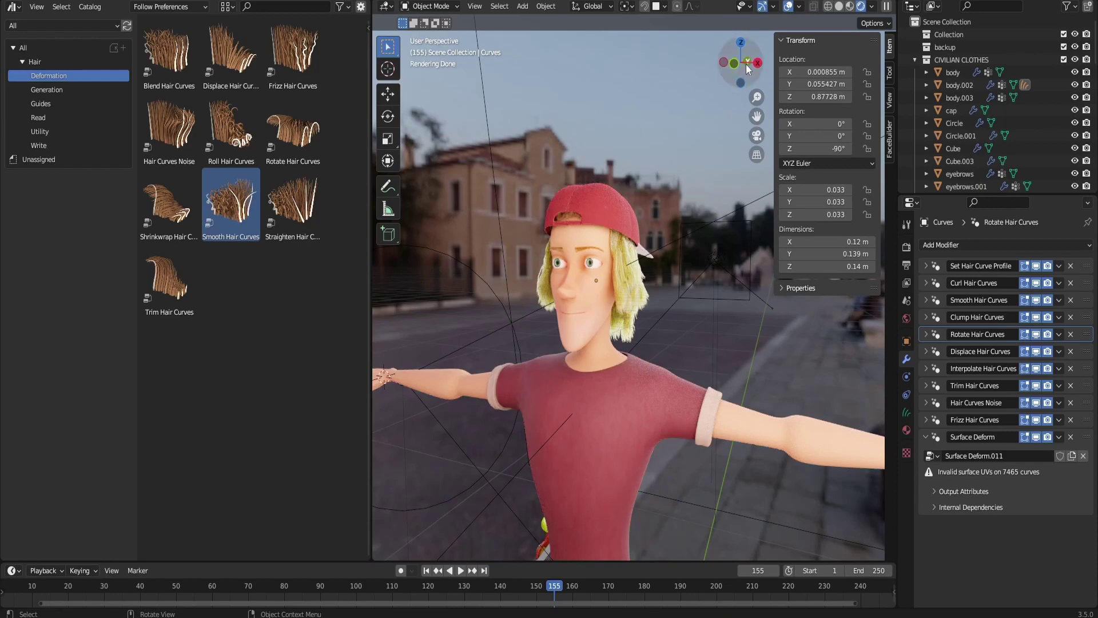
left_click_drag(742, 64, 746, 63)
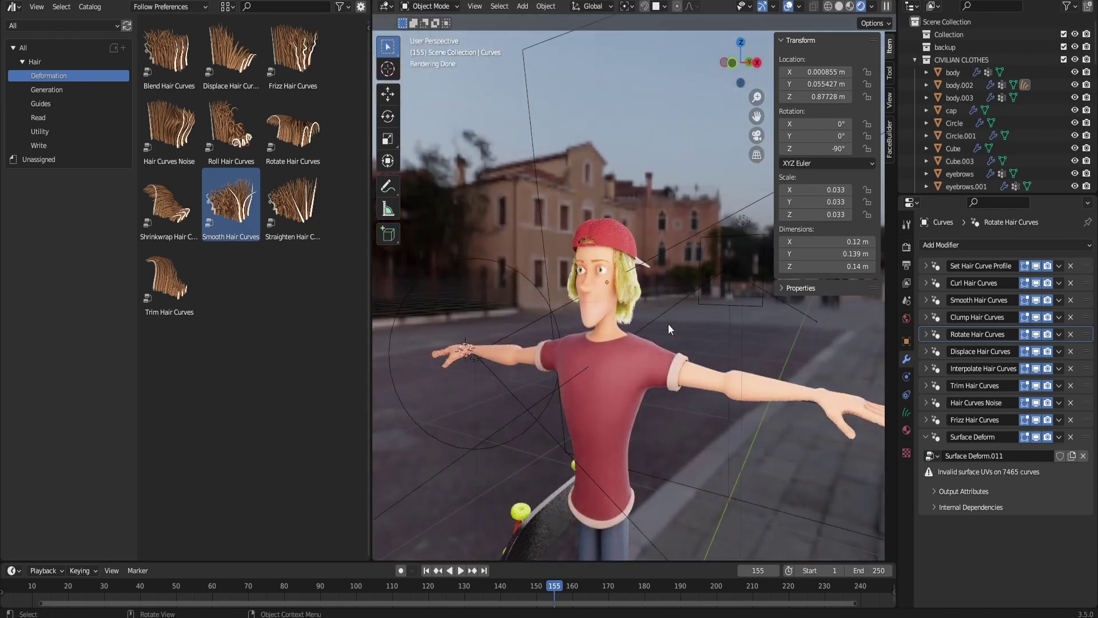
scroll(673, 318, "up", 3)
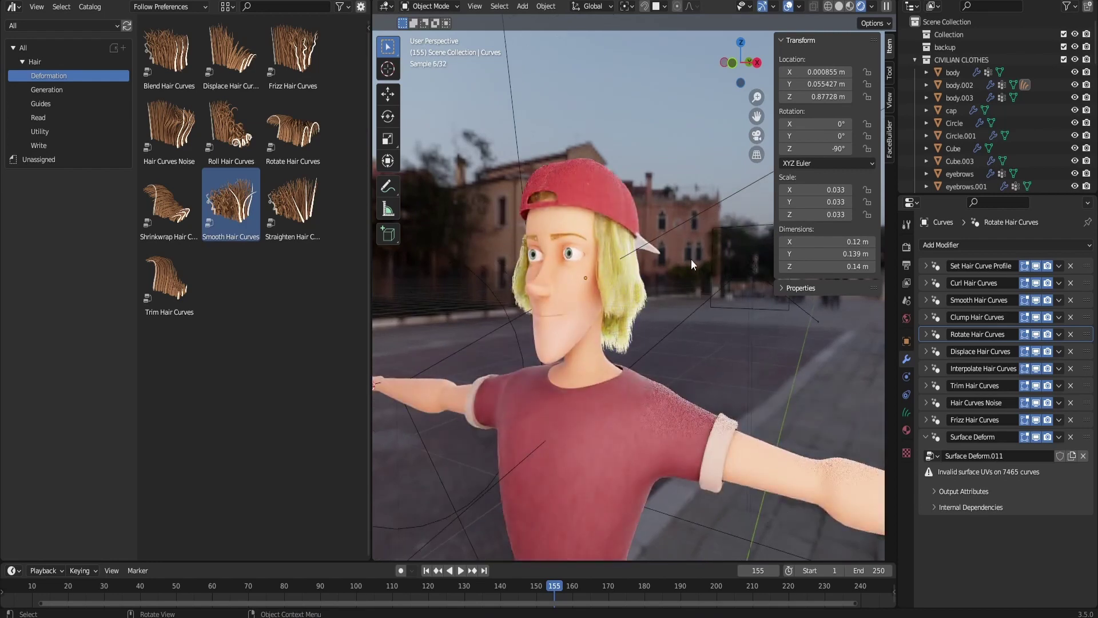